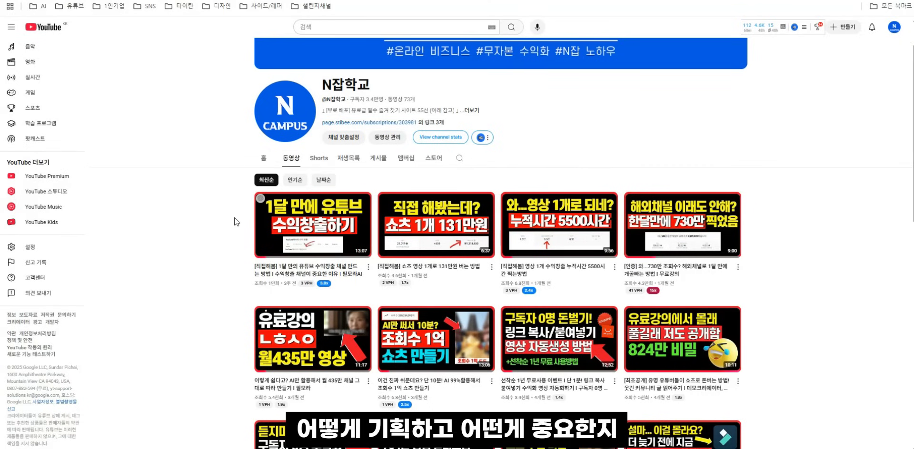
{"action": "scroll", "coordinate": [237, 222], "scroll_direction": "down", "scroll_amount": 1}
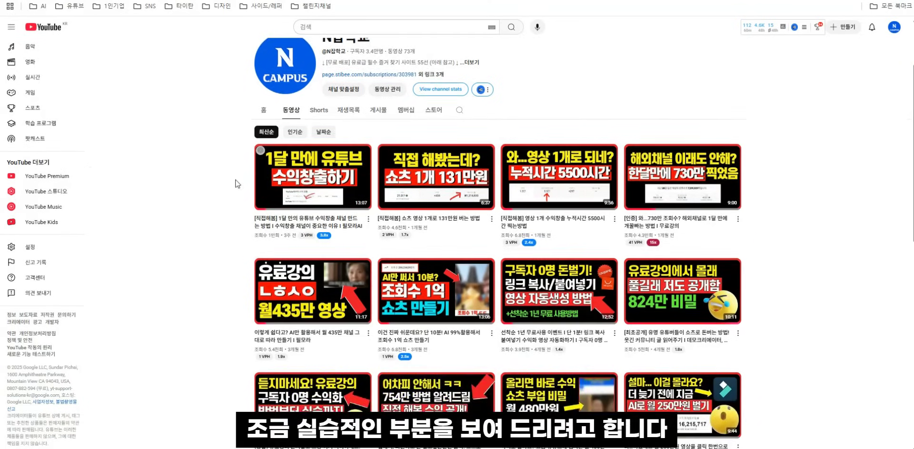
{"action": "scroll", "coordinate": [244, 207], "scroll_direction": "down", "scroll_amount": 1}
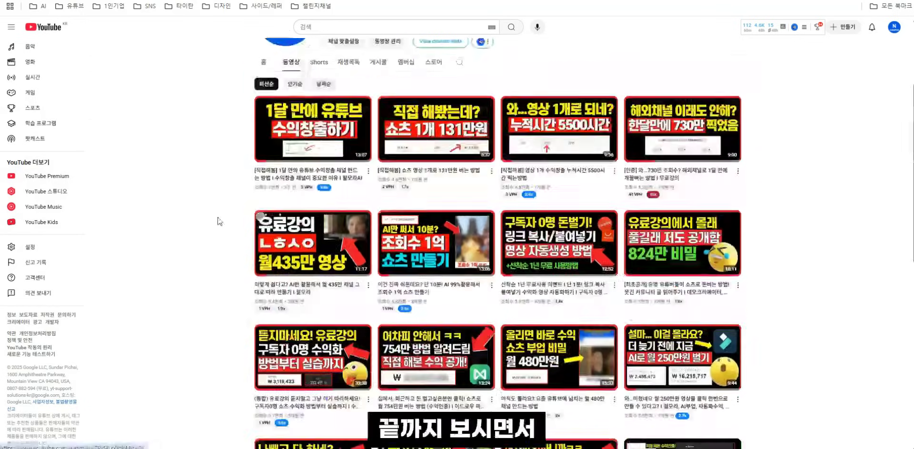
{"action": "scroll", "coordinate": [219, 217], "scroll_direction": "down", "scroll_amount": 3}
{"action": "scroll", "coordinate": [221, 220], "scroll_direction": "up", "scroll_amount": 1}
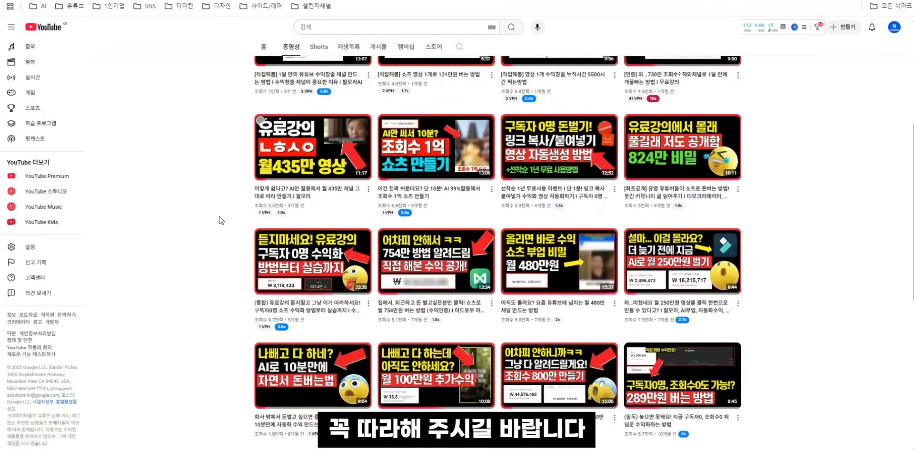
{"action": "scroll", "coordinate": [229, 200], "scroll_direction": "up", "scroll_amount": 2}
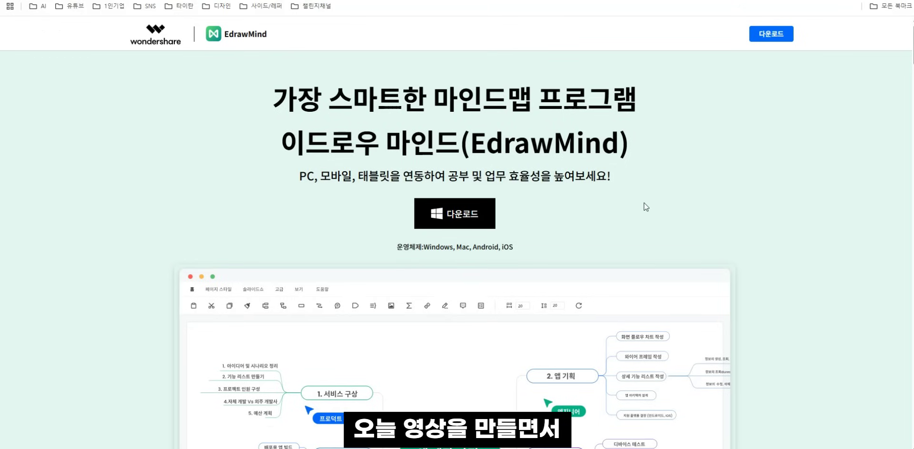
Step: Look over the EdrawMind product page, including its supported platforms and the sample mind map
{"action": "scroll", "coordinate": [646, 207], "scroll_direction": "down", "scroll_amount": 4}
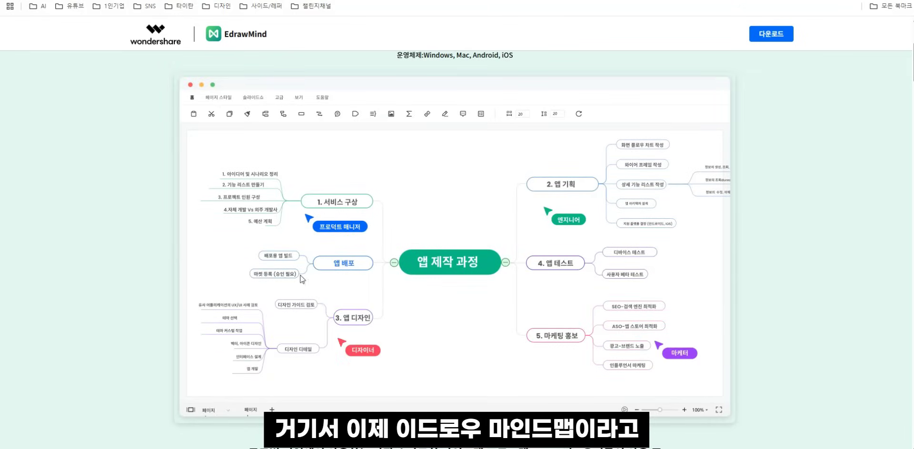
{"action": "scroll", "coordinate": [478, 204], "scroll_direction": "down", "scroll_amount": 2}
{"action": "scroll", "coordinate": [499, 189], "scroll_direction": "up", "scroll_amount": 2}
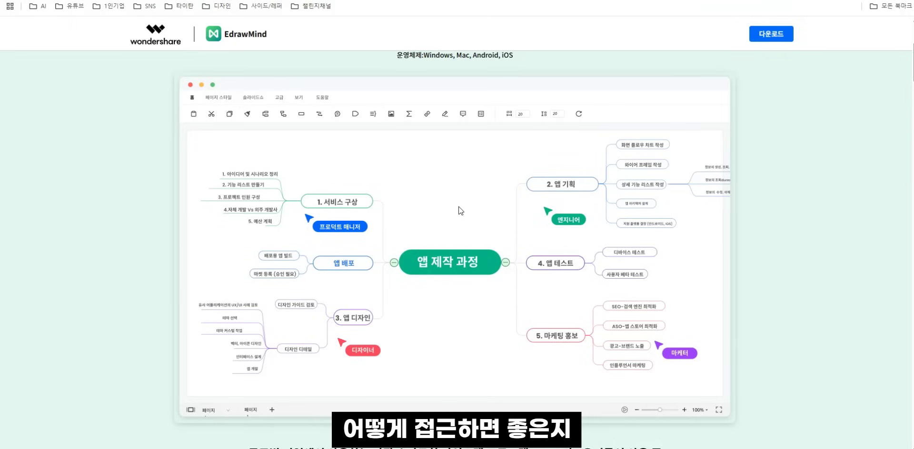
{"action": "scroll", "coordinate": [583, 239], "scroll_direction": "up", "scroll_amount": 4}
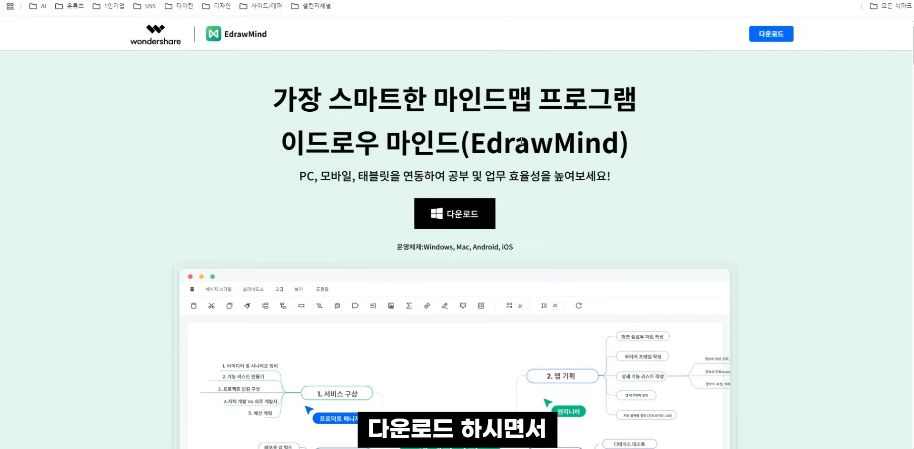
{"action": "scroll", "coordinate": [547, 152], "scroll_direction": "down", "scroll_amount": 4}
{"action": "scroll", "coordinate": [432, 228], "scroll_direction": "up", "scroll_amount": 3}
{"action": "scroll", "coordinate": [432, 228], "scroll_direction": "up", "scroll_amount": 1}
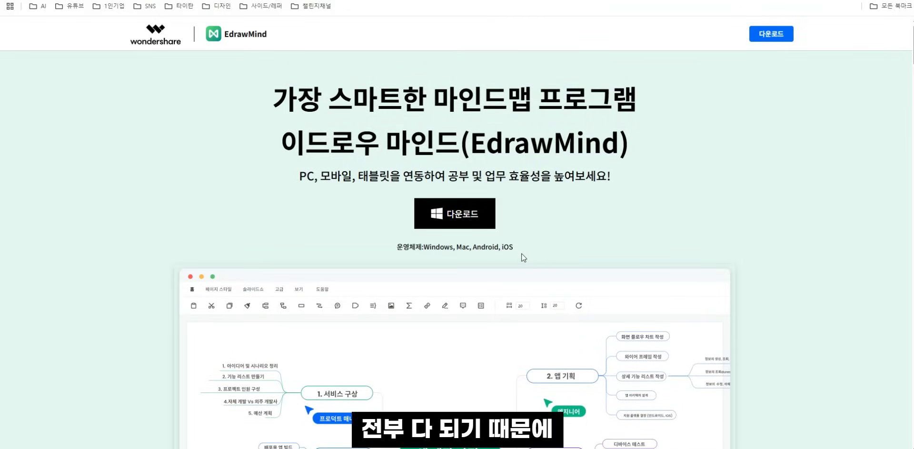
{"action": "scroll", "coordinate": [524, 257], "scroll_direction": "down", "scroll_amount": 1}
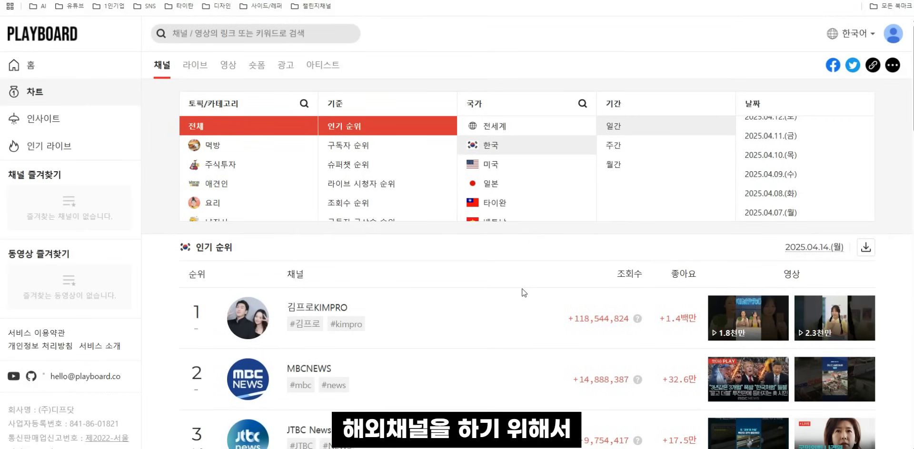
Step: In the Playboard channel chart, set the country to 미국 and the ranking criterion to 조회수 순위
{"action": "scroll", "coordinate": [357, 214], "scroll_direction": "down", "scroll_amount": 1}
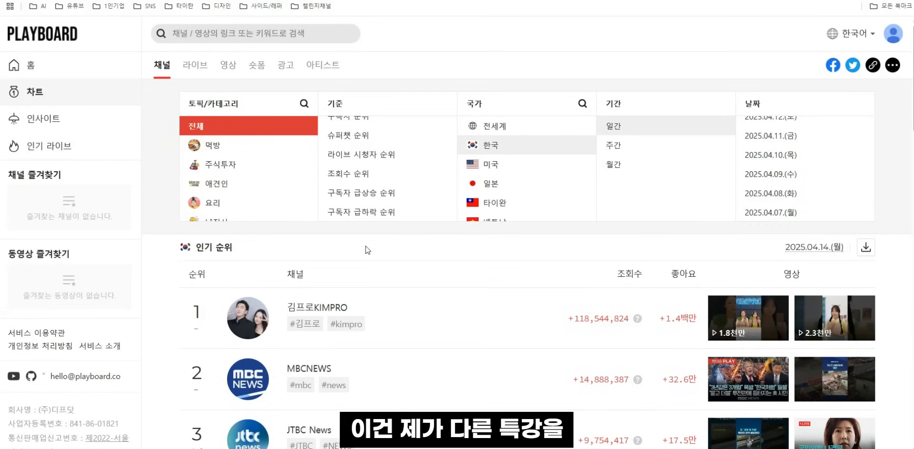
{"action": "left_click", "coordinate": [499, 167]}
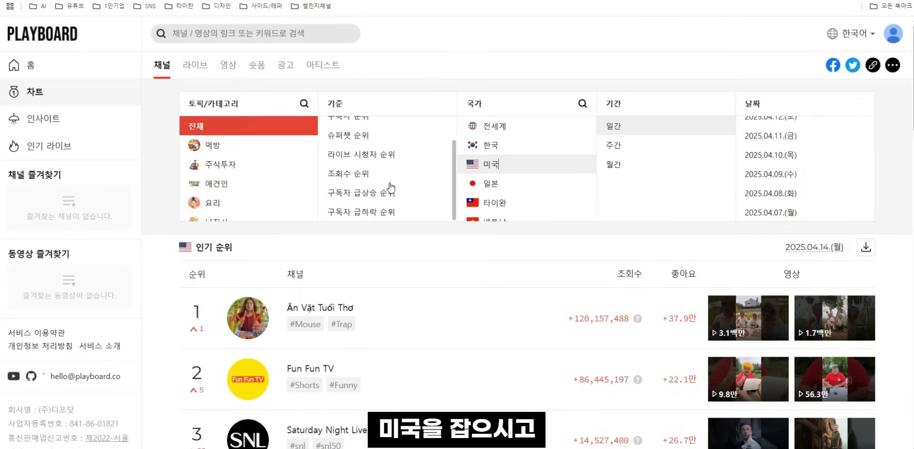
{"action": "scroll", "coordinate": [401, 194], "scroll_direction": "up", "scroll_amount": 1}
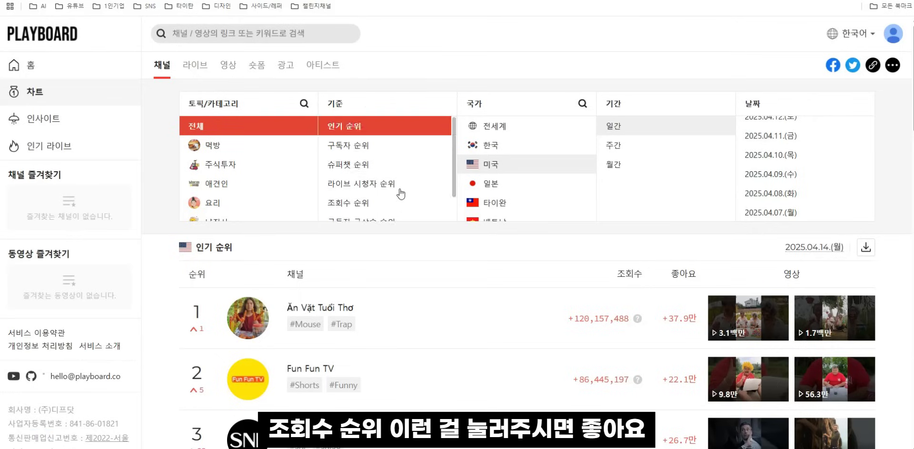
{"action": "scroll", "coordinate": [400, 194], "scroll_direction": "down", "scroll_amount": 1}
{"action": "left_click", "coordinate": [398, 193]}
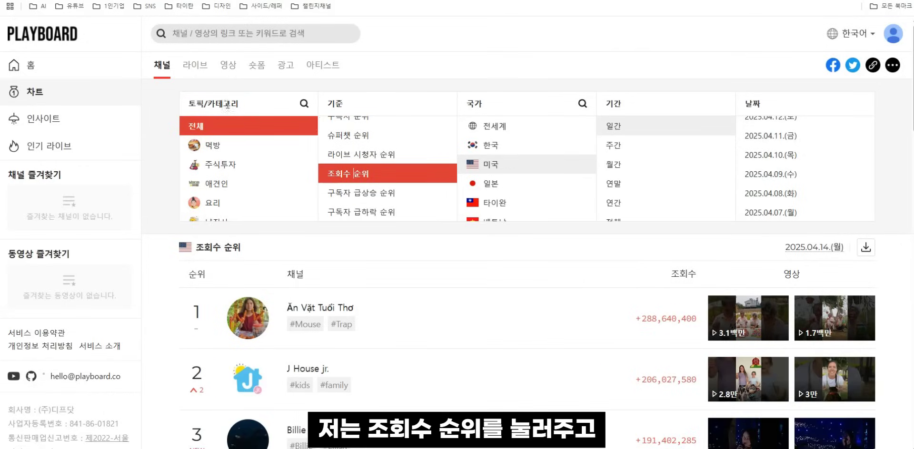
Step: Filter the channel ranking to the 인물/블로그 category and set its period to 월간
{"action": "scroll", "coordinate": [245, 194], "scroll_direction": "down", "scroll_amount": 5}
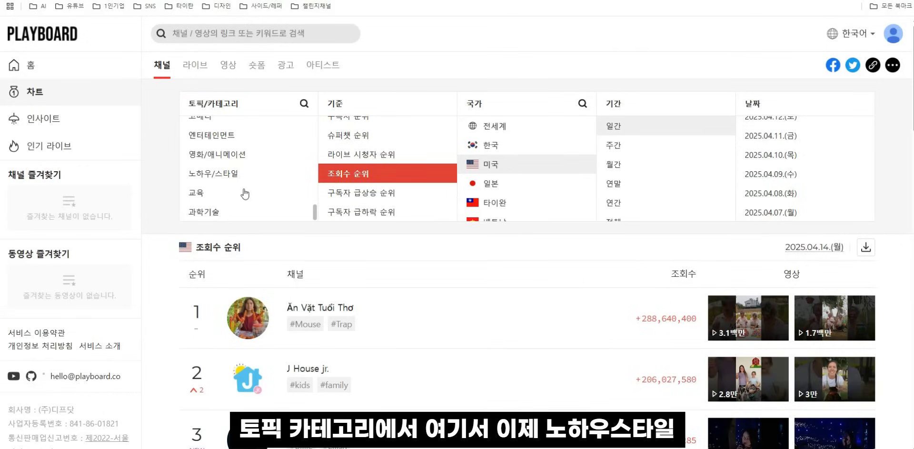
{"action": "scroll", "coordinate": [233, 184], "scroll_direction": "up", "scroll_amount": 4}
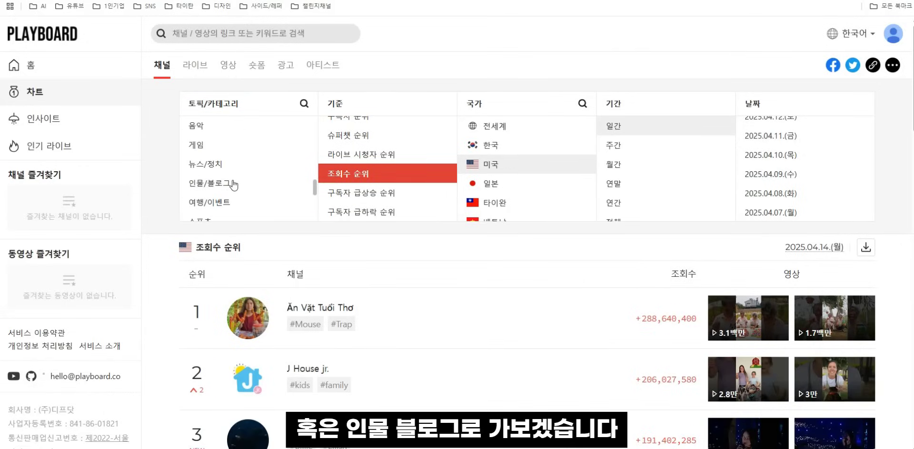
{"action": "left_click", "coordinate": [226, 189]}
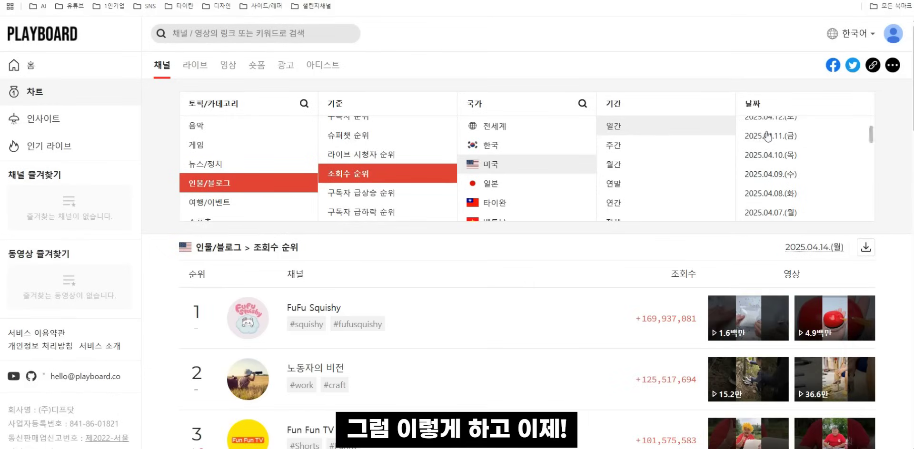
{"action": "left_click", "coordinate": [632, 169]}
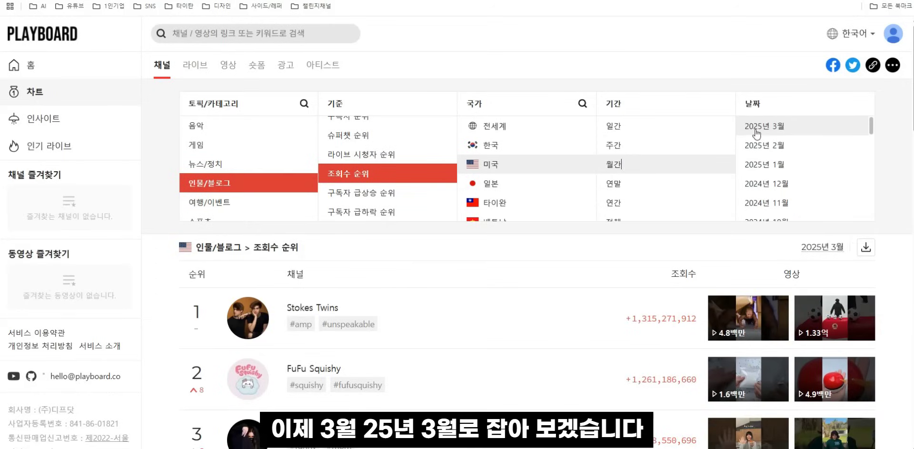
Step: Examine the filtered channel ranking well past the top entries for high-view channels that suggest a Shorts topic
{"action": "scroll", "coordinate": [433, 221], "scroll_direction": "down", "scroll_amount": 4}
{"action": "scroll", "coordinate": [453, 249], "scroll_direction": "down", "scroll_amount": 3}
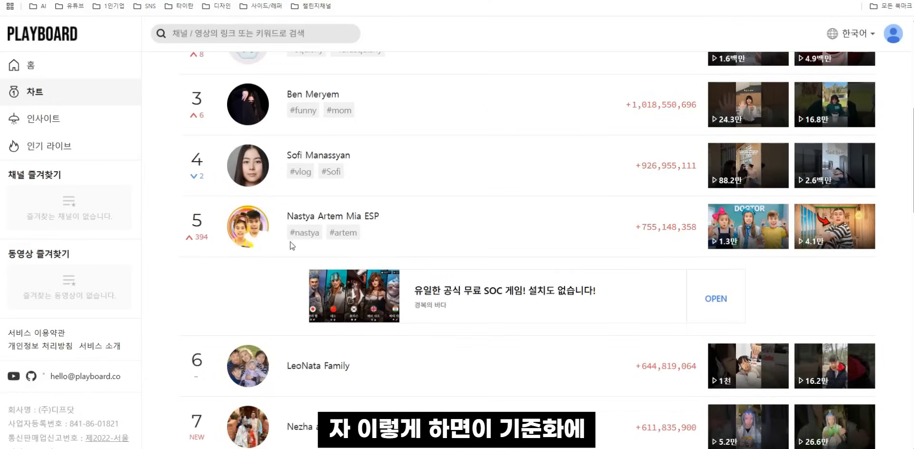
{"action": "scroll", "coordinate": [599, 257], "scroll_direction": "up", "scroll_amount": 7}
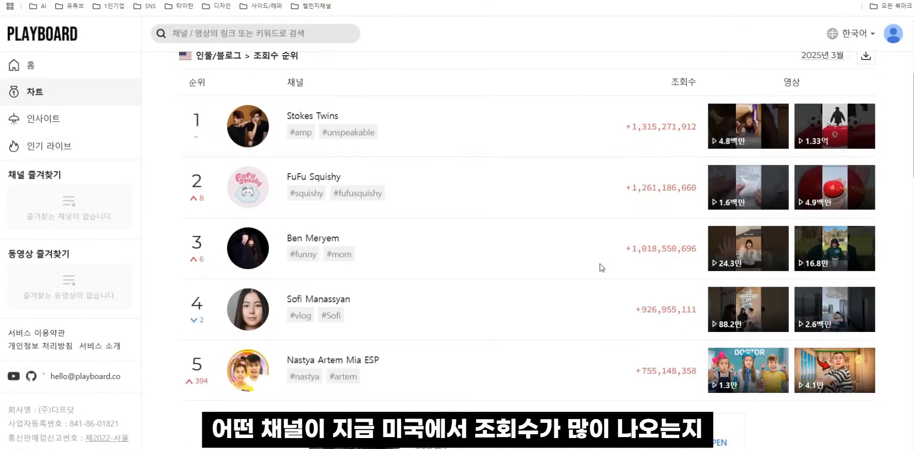
{"action": "scroll", "coordinate": [629, 296], "scroll_direction": "down", "scroll_amount": 15}
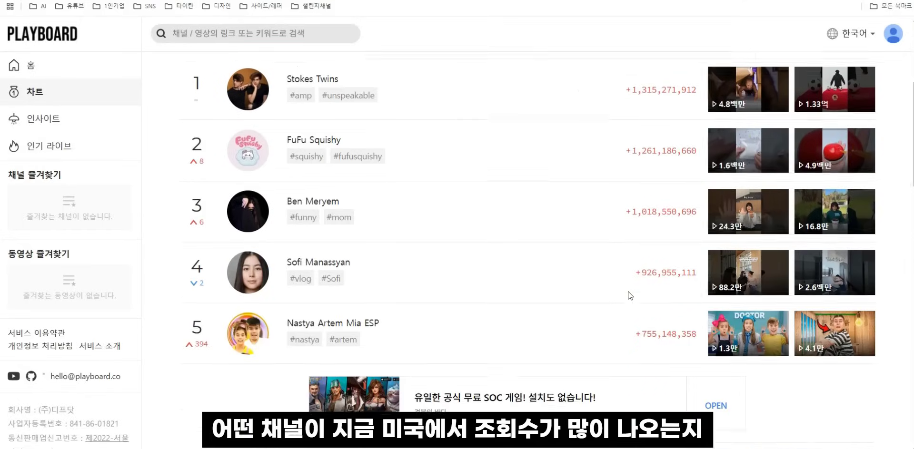
{"action": "scroll", "coordinate": [703, 326], "scroll_direction": "down", "scroll_amount": 10}
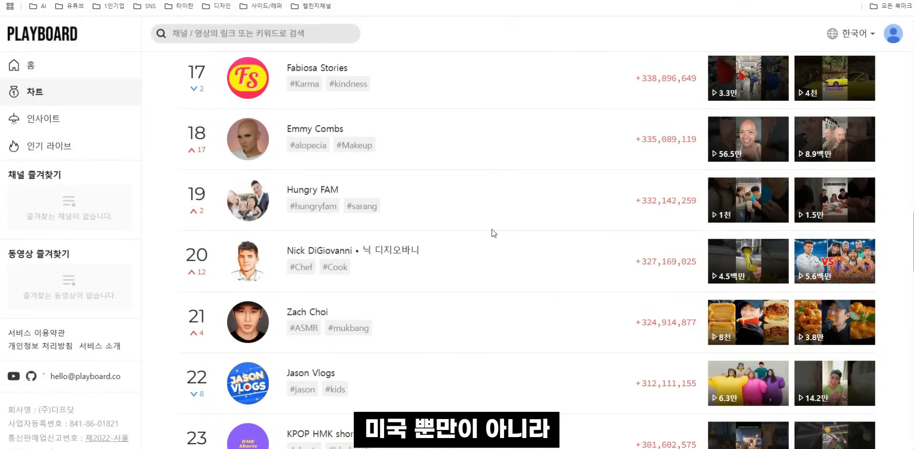
{"action": "scroll", "coordinate": [493, 233], "scroll_direction": "down", "scroll_amount": 4}
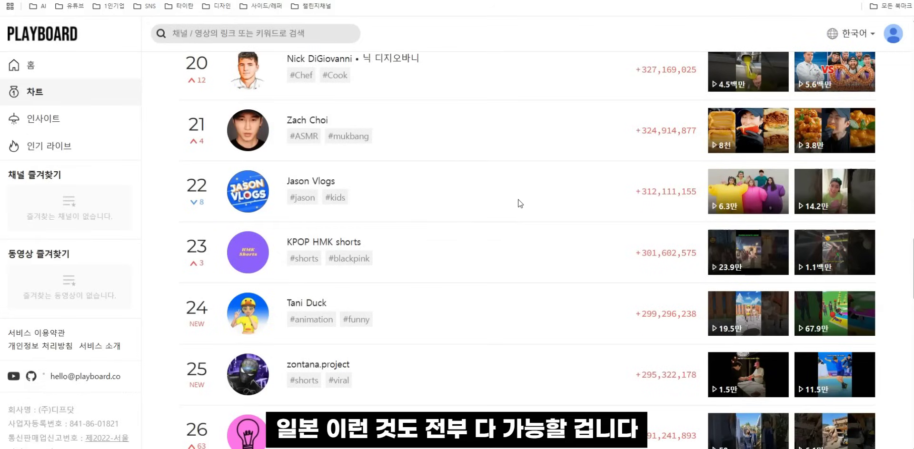
{"action": "scroll", "coordinate": [520, 203], "scroll_direction": "down", "scroll_amount": 7}
{"action": "scroll", "coordinate": [417, 190], "scroll_direction": "down", "scroll_amount": 5}
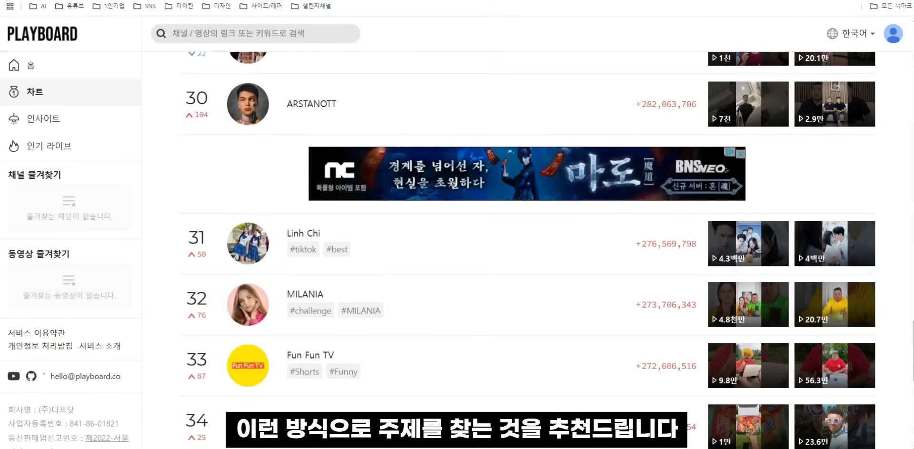
{"action": "scroll", "coordinate": [547, 286], "scroll_direction": "down", "scroll_amount": 4}
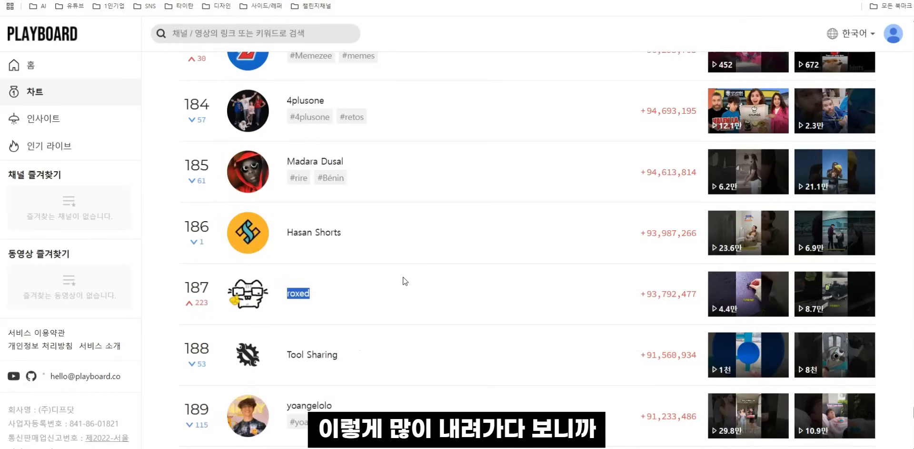
Step: Switch to the roxed channel on YouTube and compare the topics and view counts of its Shorts
{"action": "left_click", "coordinate": [385, 253]}
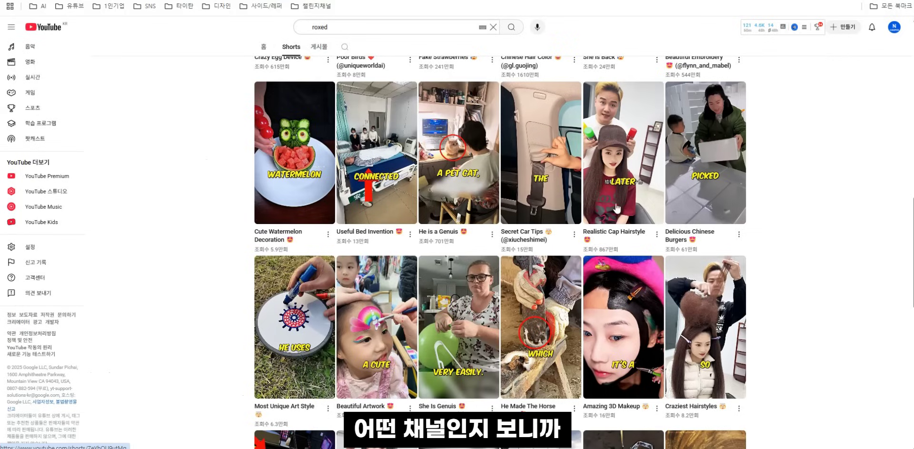
{"action": "scroll", "coordinate": [479, 134], "scroll_direction": "up", "scroll_amount": 6}
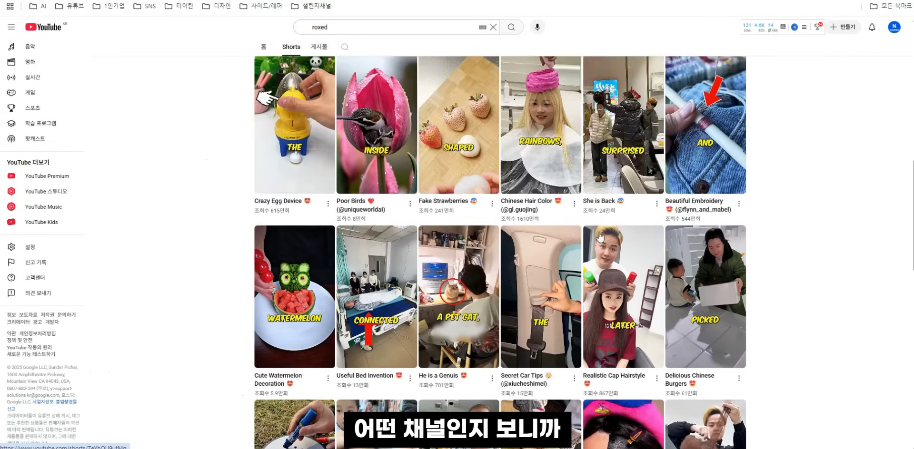
{"action": "scroll", "coordinate": [479, 135], "scroll_direction": "down", "scroll_amount": 5}
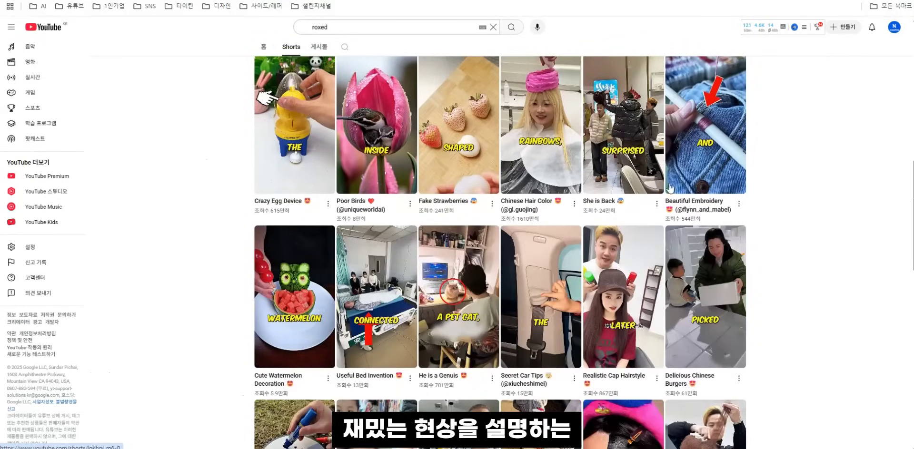
{"action": "scroll", "coordinate": [556, 261], "scroll_direction": "down", "scroll_amount": 5}
{"action": "scroll", "coordinate": [555, 261], "scroll_direction": "down", "scroll_amount": 3}
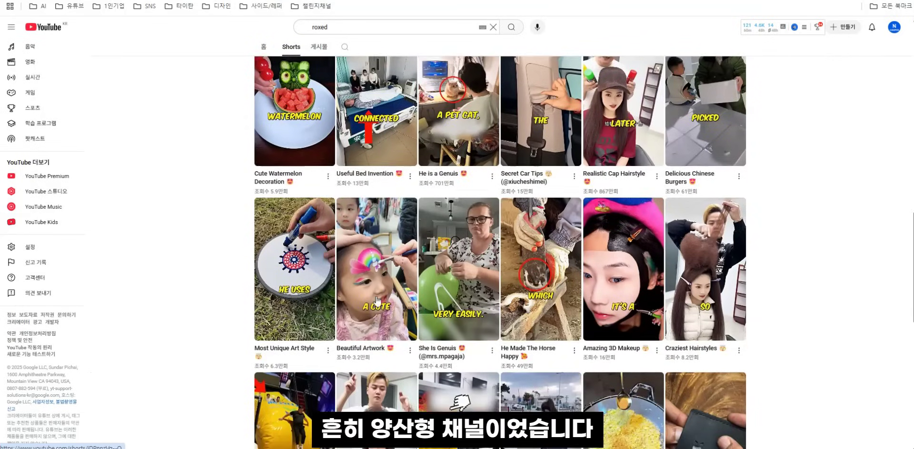
{"action": "scroll", "coordinate": [514, 214], "scroll_direction": "up", "scroll_amount": 15}
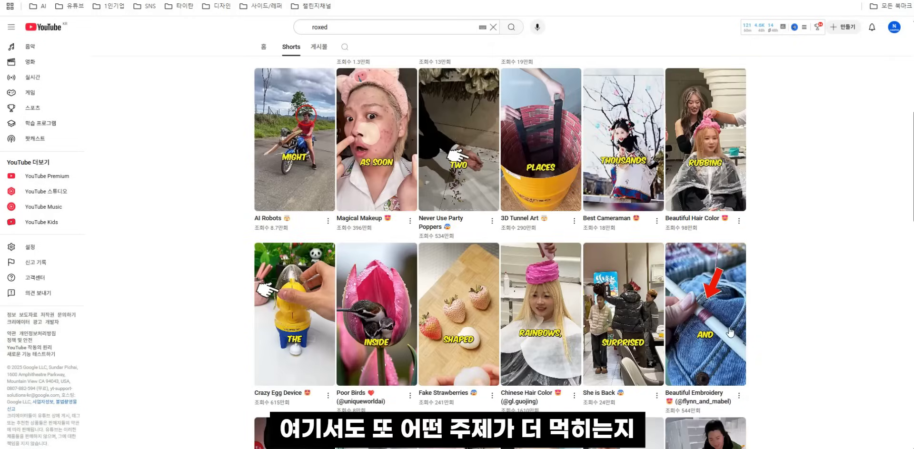
{"action": "scroll", "coordinate": [476, 285], "scroll_direction": "down", "scroll_amount": 7}
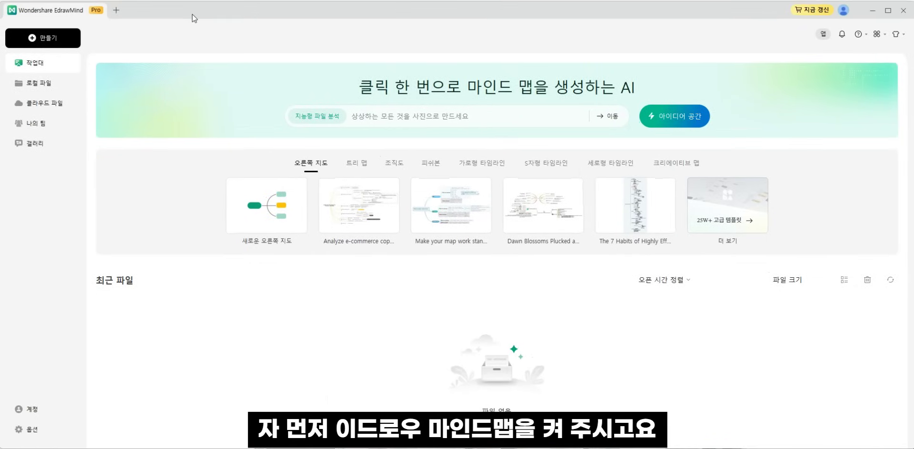
Step: Switch to EdrawMind, create a blank local MindMap and change the central topic's text to "해외 쇼츠"
{"action": "left_click", "coordinate": [42, 38]}
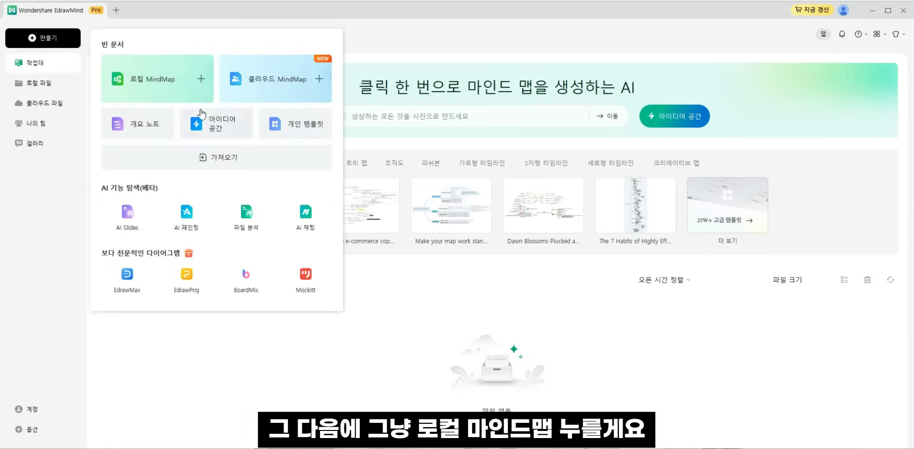
{"action": "left_click", "coordinate": [164, 92]}
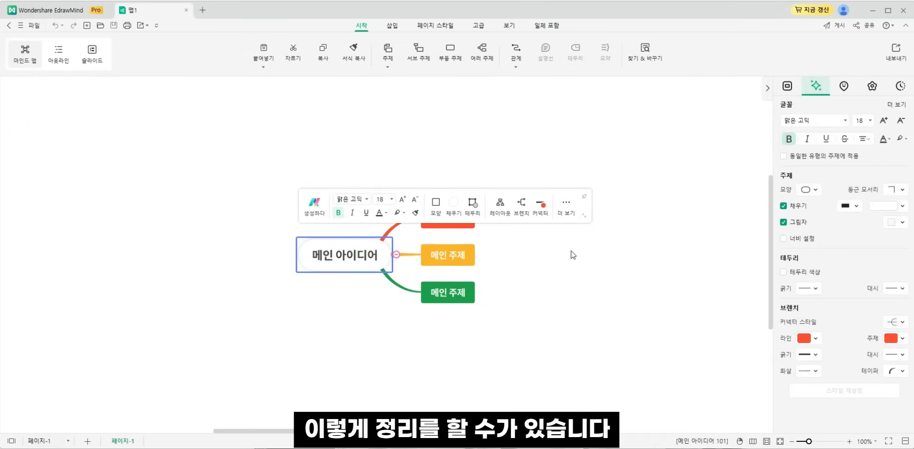
{"action": "double_click", "coordinate": [351, 254]}
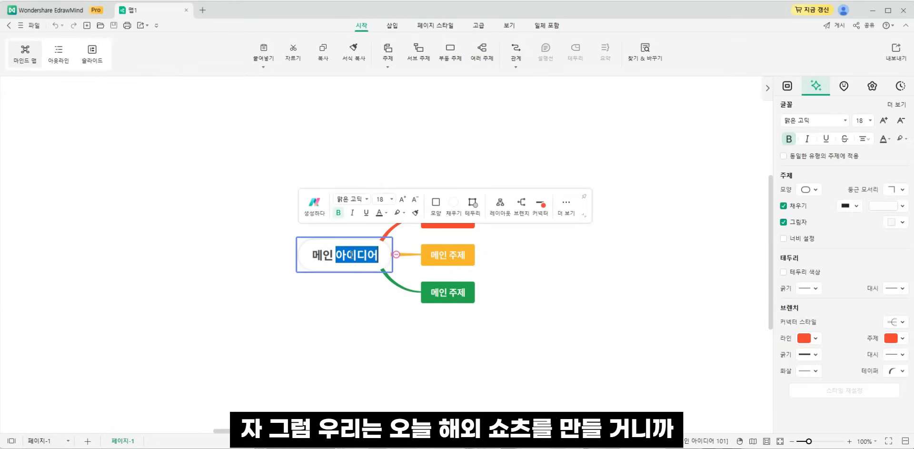
{"action": "key", "text": "BackSpace"}
{"action": "key", "text": "BackSpace"}
{"action": "key", "text": "BackSpace"}
{"action": "key", "text": "BackSpace"}
{"action": "type", "text": "해"}
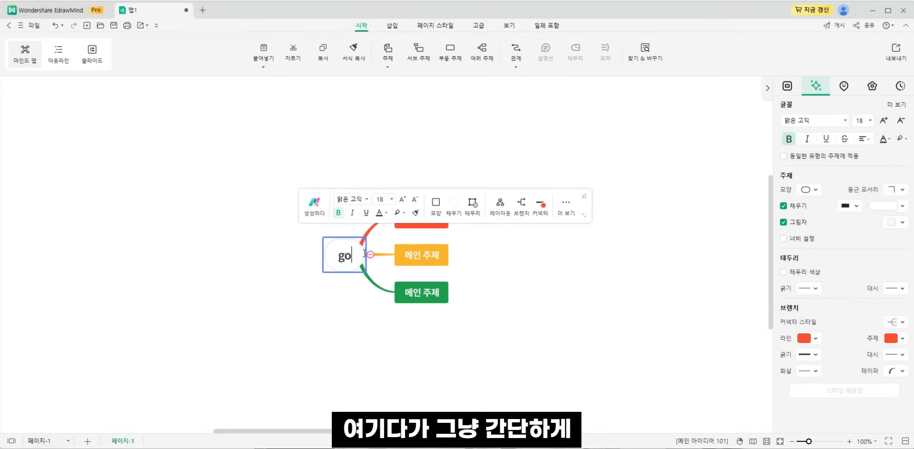
{"action": "type", "text": "외 쇼츠"}
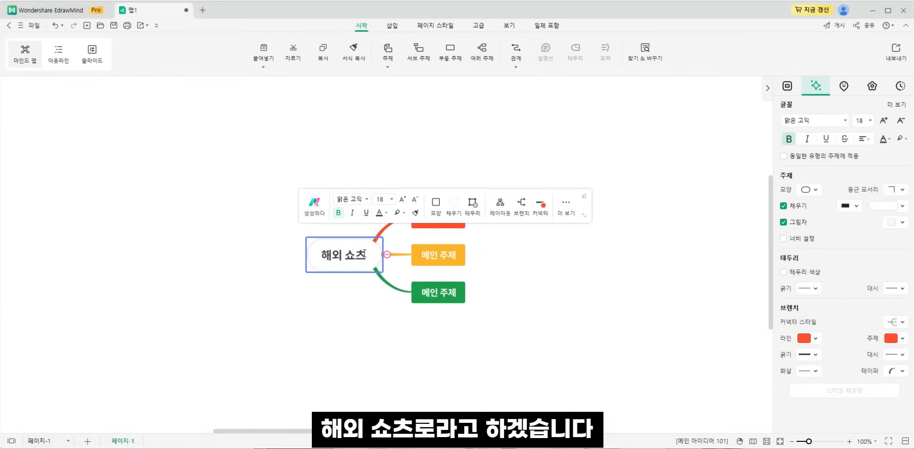
Step: Rename the three main topics around "해외 쇼츠" as "미국", "일본" and "스페인"
{"action": "left_click", "coordinate": [414, 369]}
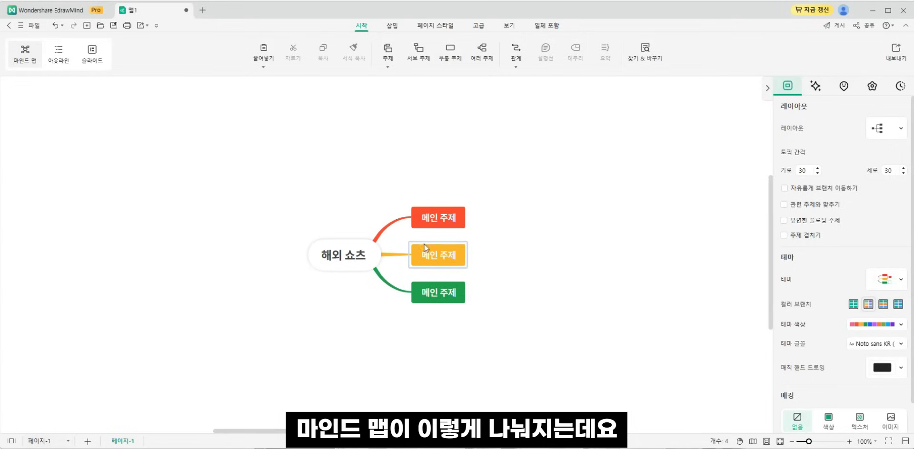
{"action": "left_click", "coordinate": [438, 228]}
{"action": "type", "text": "미국"}
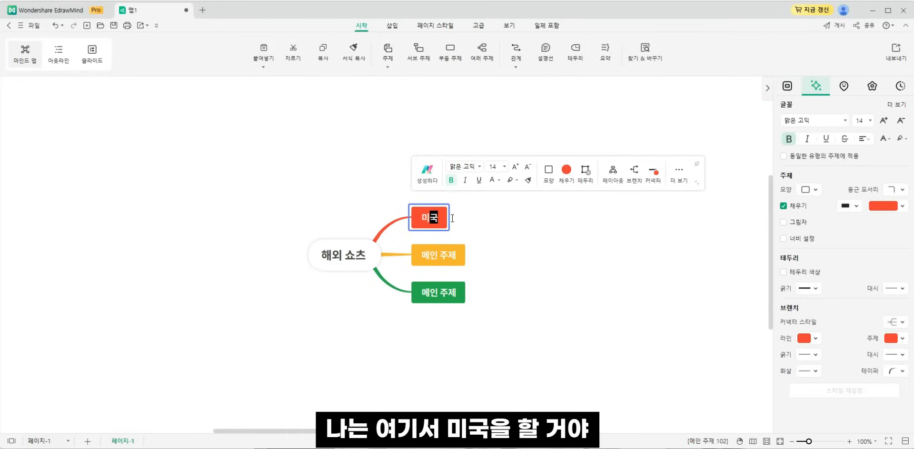
{"action": "left_click", "coordinate": [447, 250]}
{"action": "left_click", "coordinate": [432, 296]}
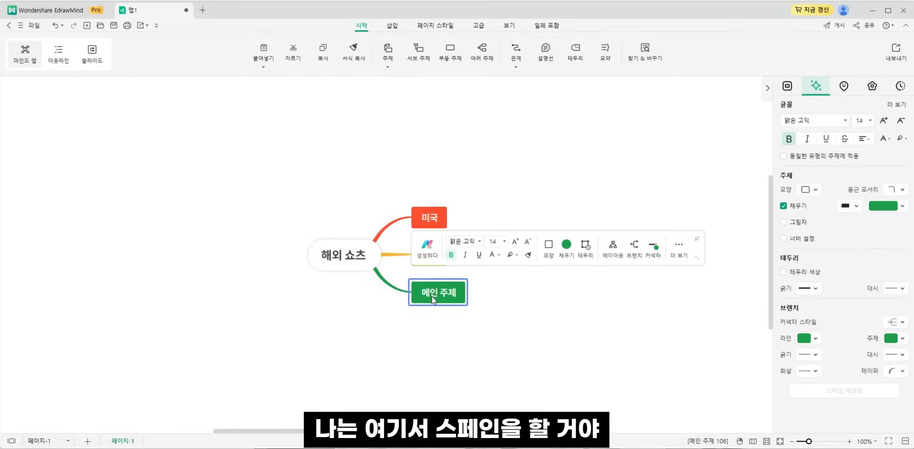
{"action": "type", "text": "ㅅ페인"}
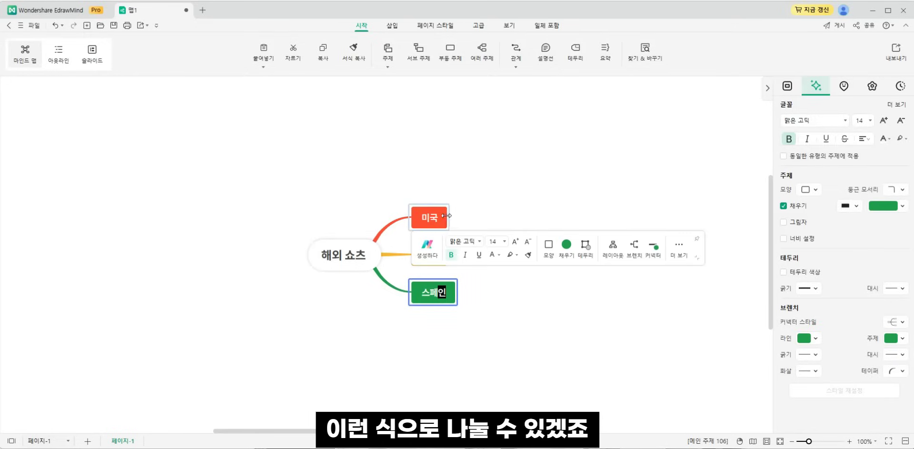
Step: Add two subtopics under 미국 and name the first one "주제(벤치마킹)"
{"action": "left_click", "coordinate": [451, 219]}
{"action": "key", "text": "Tab"}
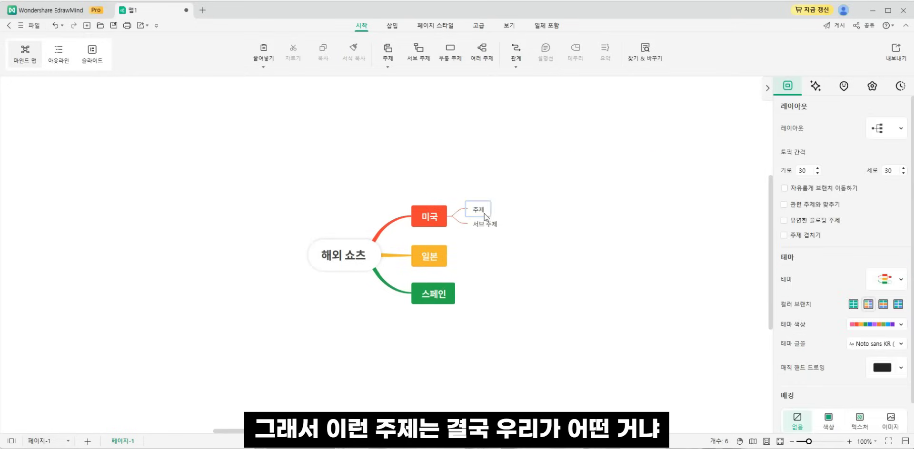
{"action": "double_click", "coordinate": [484, 214]}
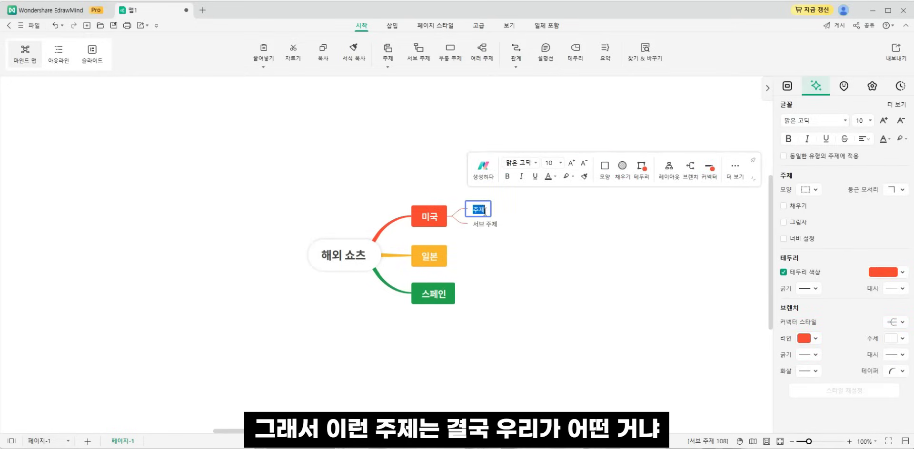
{"action": "left_click", "coordinate": [484, 211]}
{"action": "type", "text": "(벤치마킹)"}
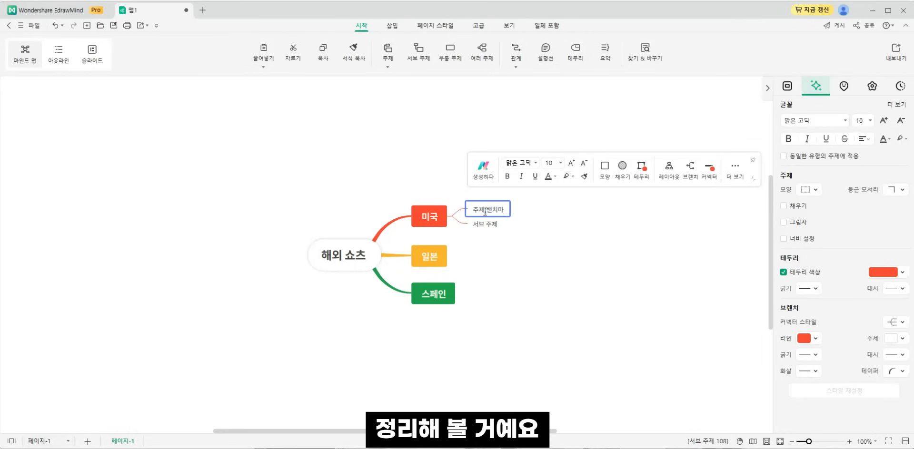
Step: Rename the second subtopic under 미국 as "대본"
{"action": "left_click", "coordinate": [481, 229]}
{"action": "double_click", "coordinate": [485, 226]}
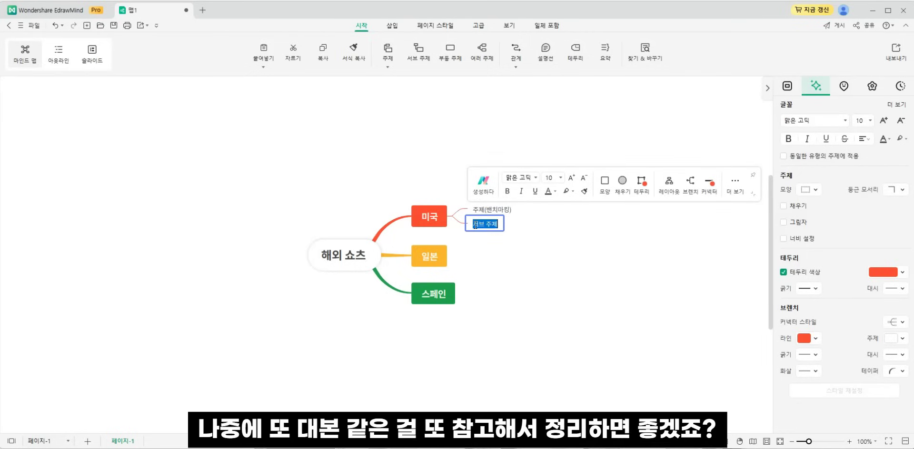
{"action": "left_click", "coordinate": [475, 225]}
{"action": "double_click", "coordinate": [475, 225]}
{"action": "type", "text": "대본"}
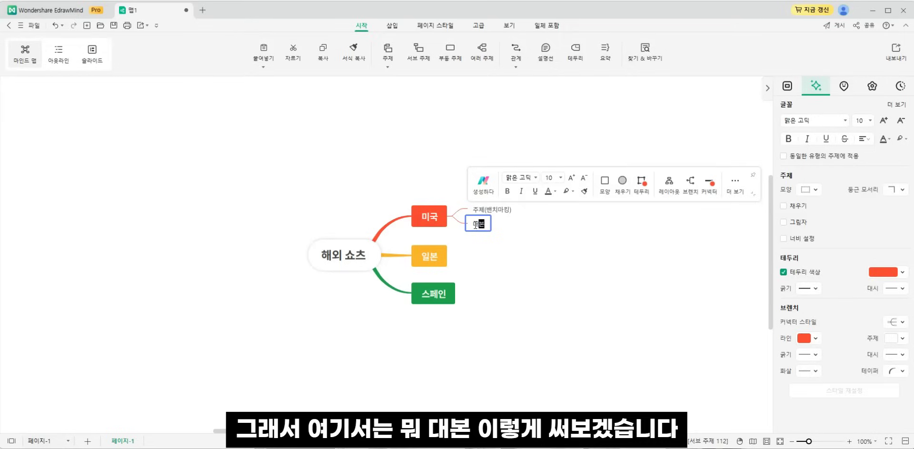
{"action": "left_click", "coordinate": [443, 169]}
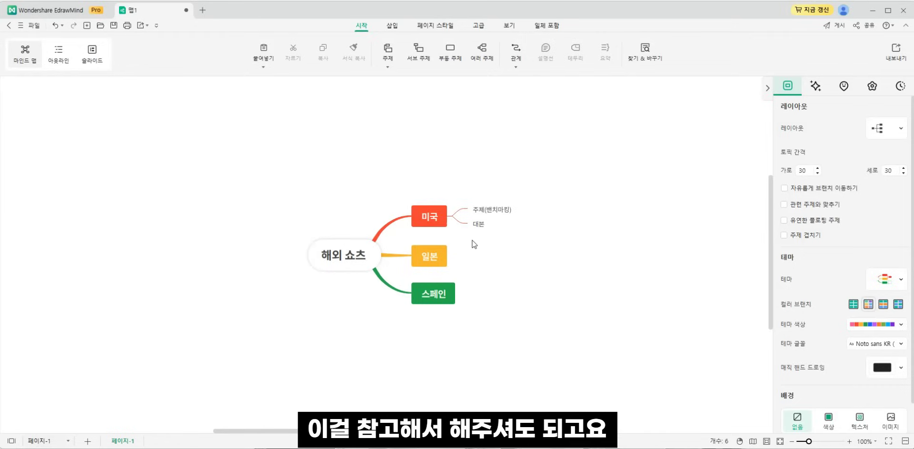
Step: Add a third subtopic under 미국 and replace its placeholder text with "TTS"
{"action": "left_click", "coordinate": [444, 212]}
{"action": "key", "text": "Tab"}
{"action": "double_click", "coordinate": [484, 230]}
{"action": "left_click", "coordinate": [476, 229]}
{"action": "type", "text": "ㅅ서브 주제"}
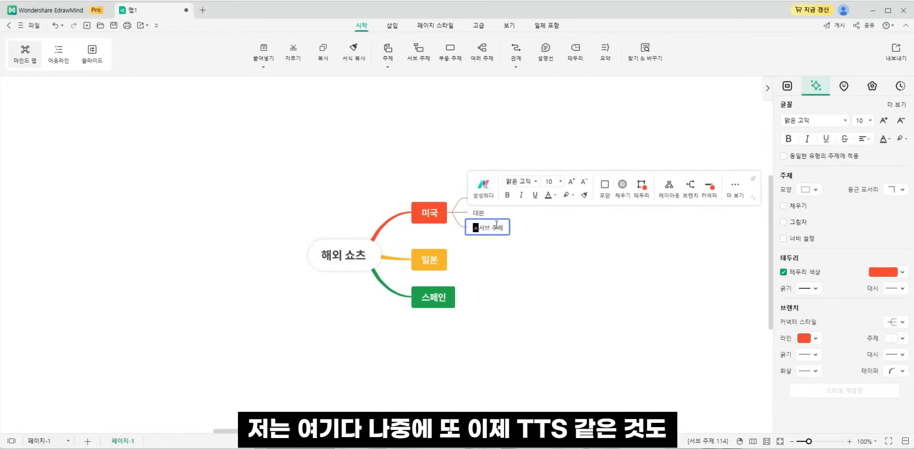
{"action": "left_click", "coordinate": [497, 225]}
{"action": "type", "text": "tt"}
{"action": "type", "text": "TTS"}
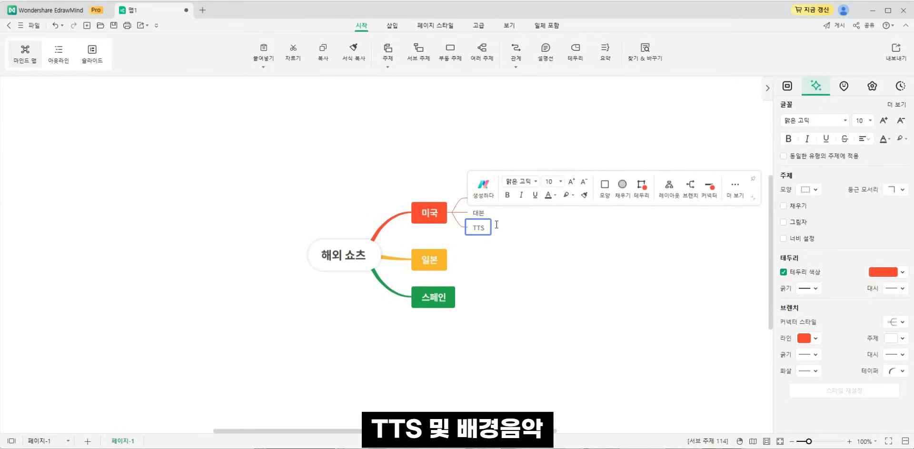
Step: Extend the TTS subtopic's text to "TTS&배경음악"
{"action": "type", "text": "qo"}
{"action": "key", "text": "BackSpace"}
{"action": "key", "text": "BackSpace"}
{"action": "type", "text": "배경"}
{"action": "key", "text": "BackSpace"}
{"action": "key", "text": "BackSpace"}
{"action": "key", "text": "BackSpace"}
{"action": "key", "text": "BackSpace"}
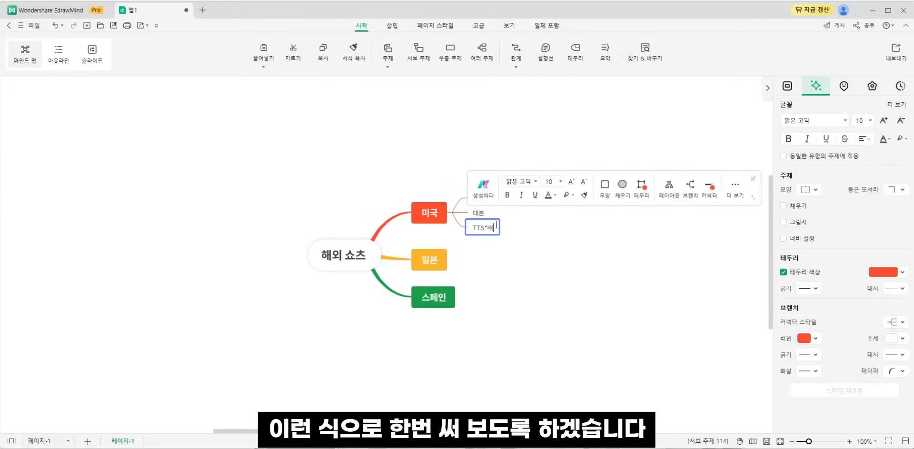
{"action": "type", "text": "&배경음악"}
{"action": "left_click", "coordinate": [513, 201]}
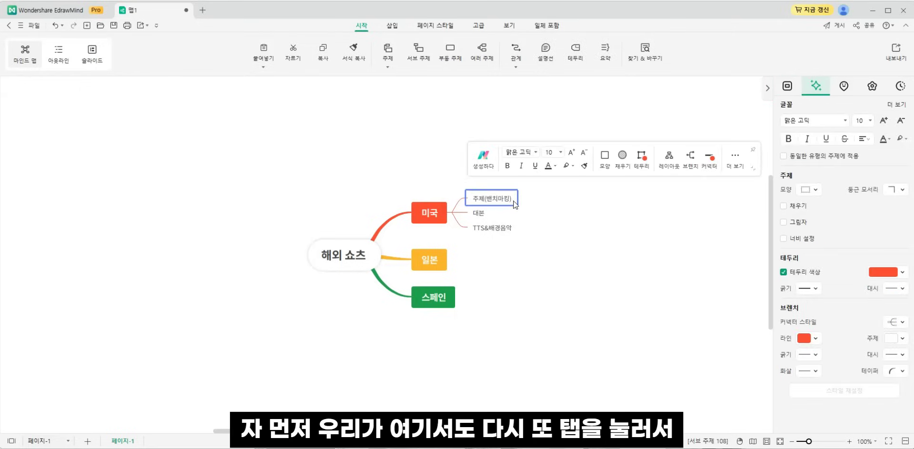
{"action": "key", "text": "Tab"}
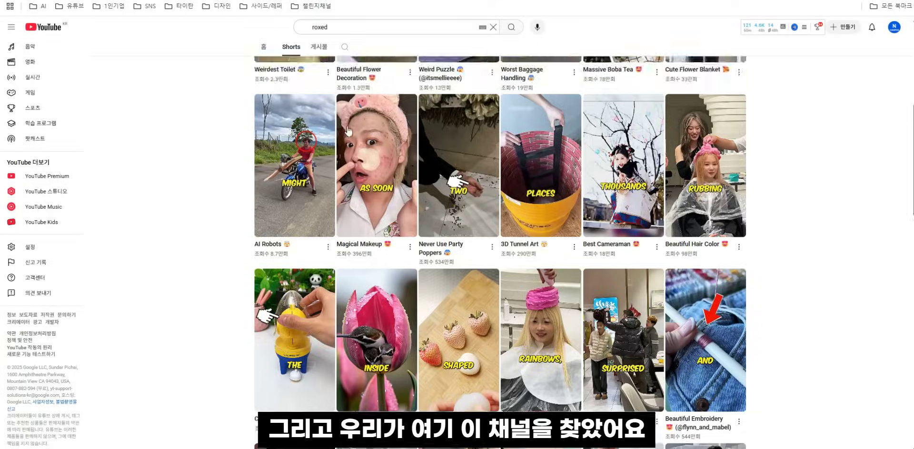
{"action": "scroll", "coordinate": [371, 208], "scroll_direction": "up", "scroll_amount": 6}
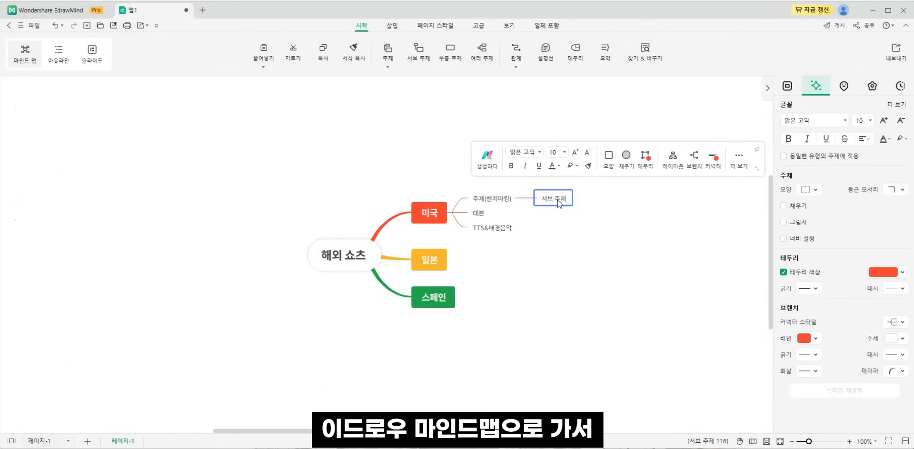
{"action": "type", "text": "https://www.youtube.com/@Roxxedd/shorts"}
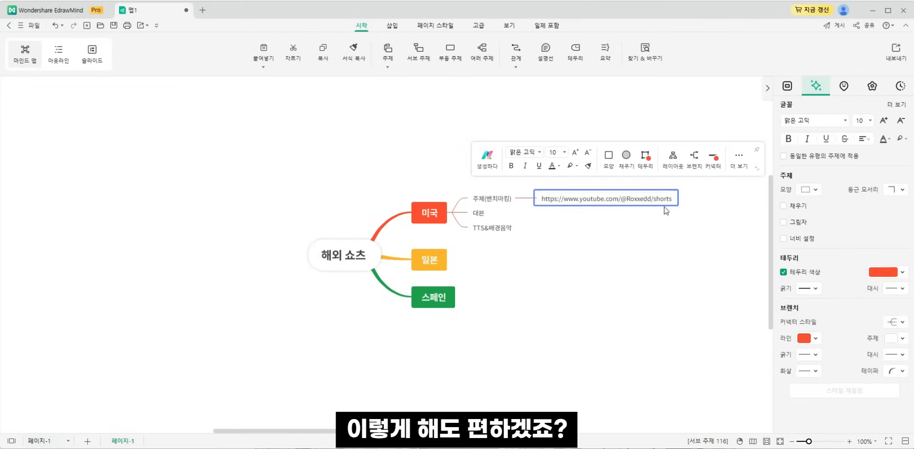
Step: Add a subtopic to the roxed Shorts link and name it "해외양산"
{"action": "key", "text": "Tab"}
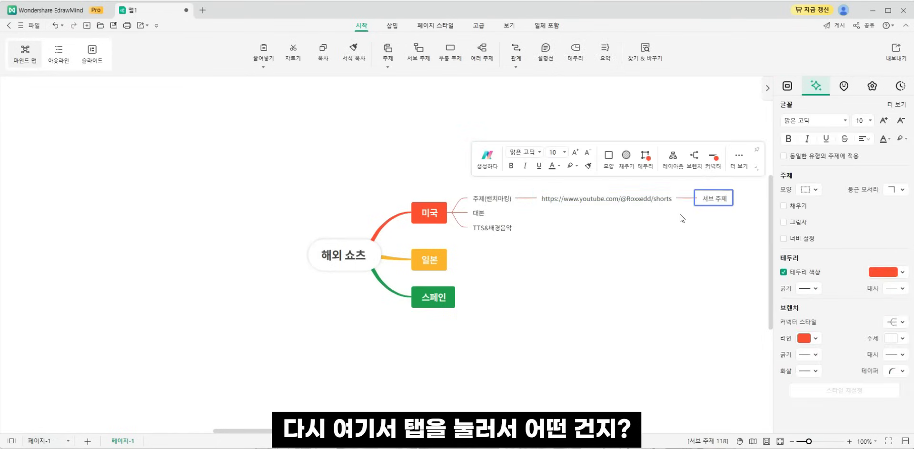
{"action": "double_click", "coordinate": [707, 199]}
{"action": "type", "text": "해외"}
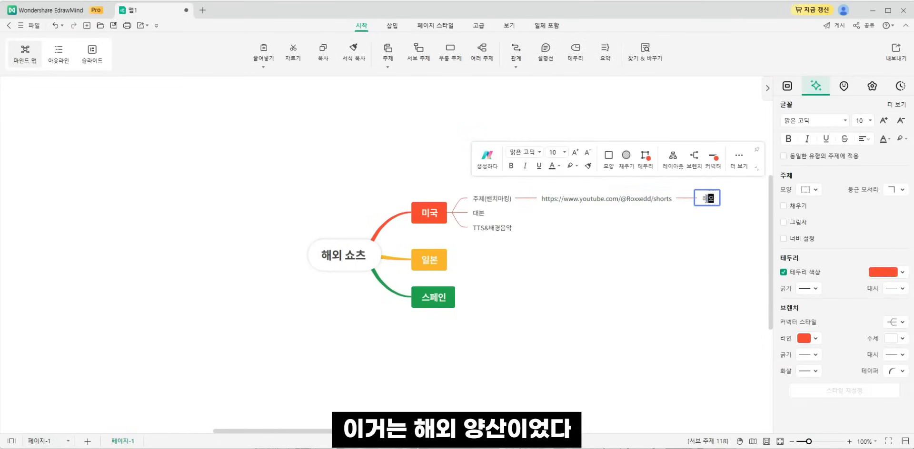
{"action": "type", "text": "양사"}
{"action": "left_click", "coordinate": [602, 288]}
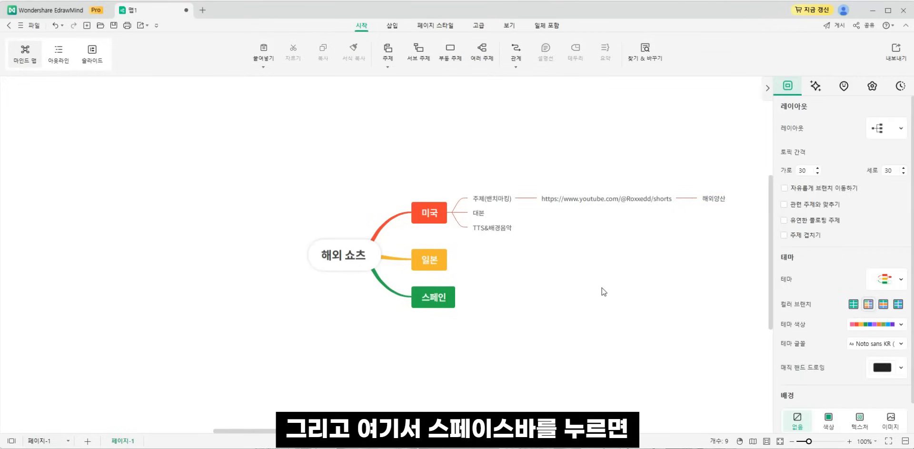
Step: Switch to Playboard and take a screenshot of roxed's ranking row from its channel picture to its view count
{"action": "key", "text": "space"}
{"action": "left_click_drag", "start_coordinate": [596, 278], "coordinate": [471, 216]}
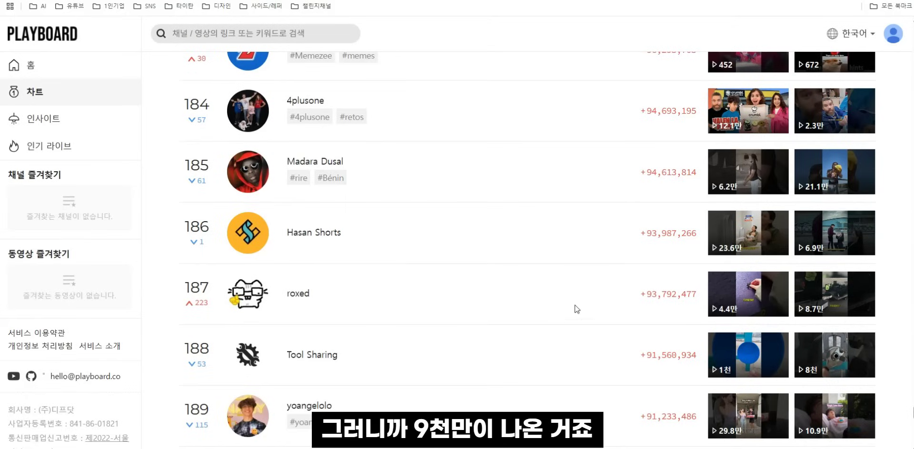
{"action": "key", "text": "super+shift+s"}
{"action": "left_click_drag", "start_coordinate": [214, 263], "coordinate": [708, 327]}
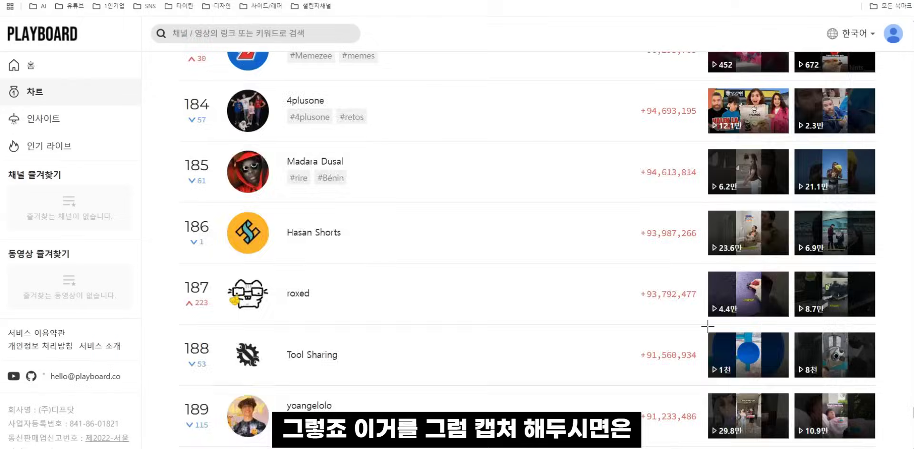
Step: Switch to EdrawMind, paste the captured roxed row into the map and place it just beyond the 해외양산 subtopic
{"action": "left_click", "coordinate": [605, 448]}
{"action": "left_click", "coordinate": [564, 230]}
{"action": "key", "text": "ctrl+v"}
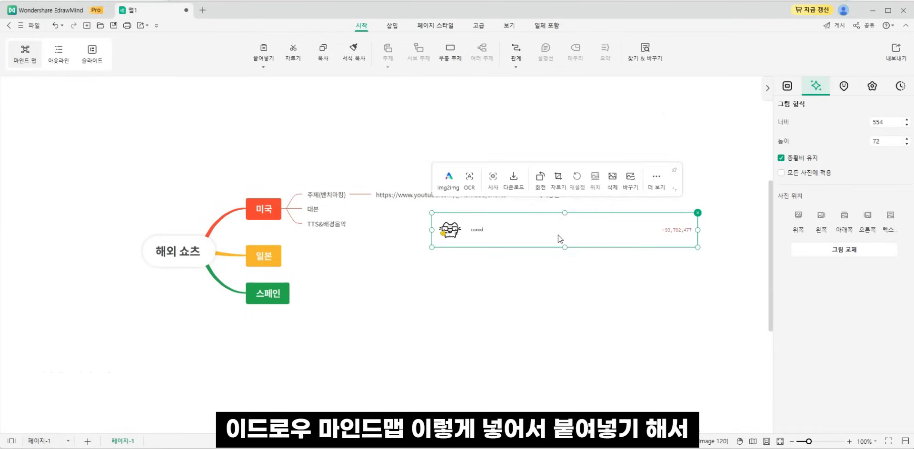
{"action": "left_click_drag", "start_coordinate": [564, 230], "coordinate": [714, 200]}
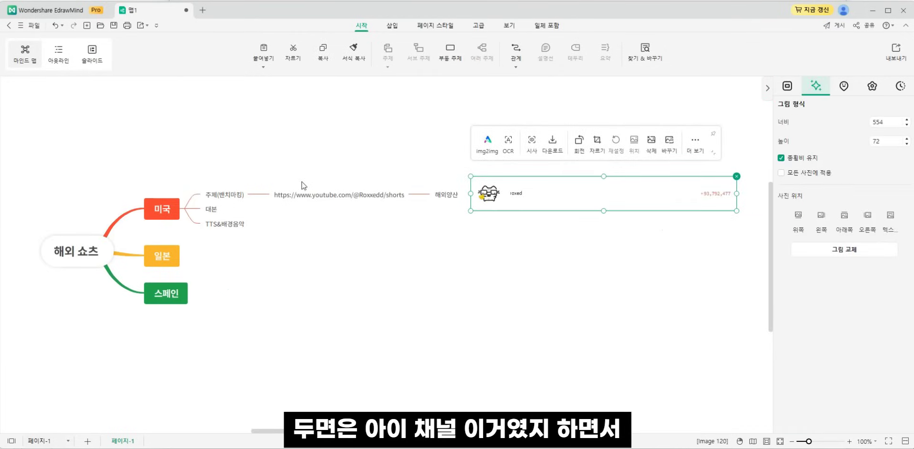
{"action": "left_click_drag", "start_coordinate": [528, 198], "coordinate": [525, 192]}
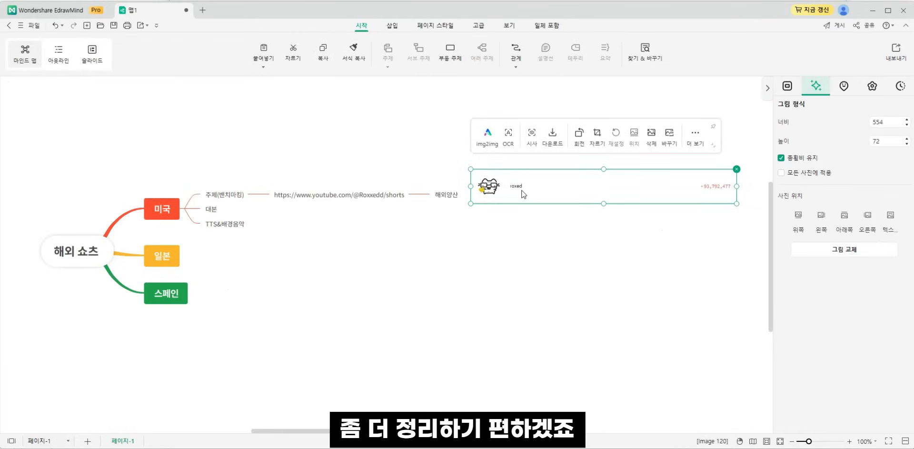
Step: Add a second, unnamed subtopic under 미국's 주제(벤치마킹) and glance over the Playboard ranking again
{"action": "left_click", "coordinate": [241, 197]}
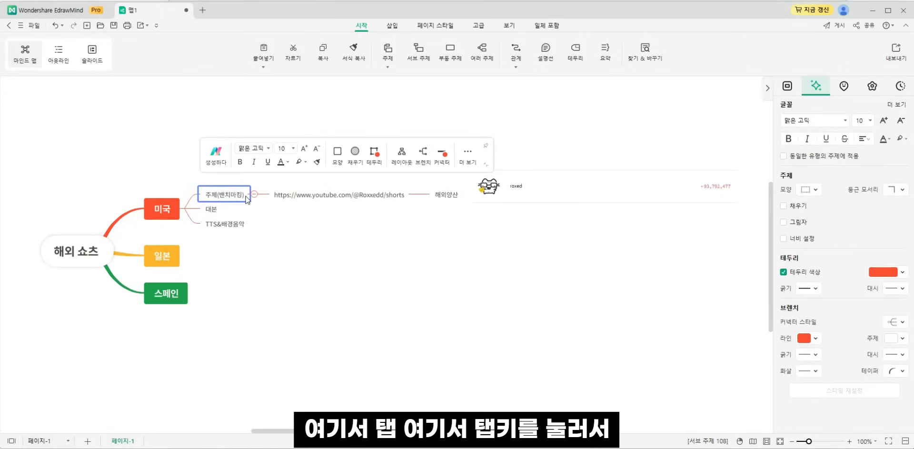
{"action": "key", "text": "Tab"}
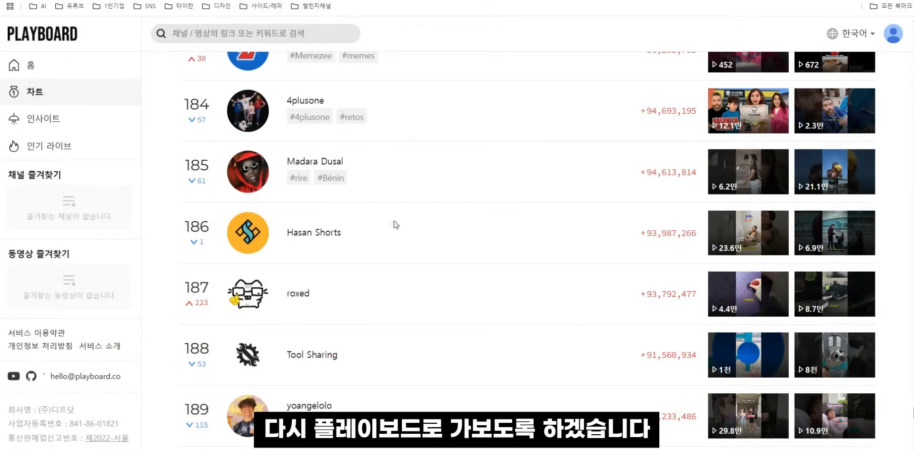
{"action": "scroll", "coordinate": [394, 224], "scroll_direction": "down", "scroll_amount": 4}
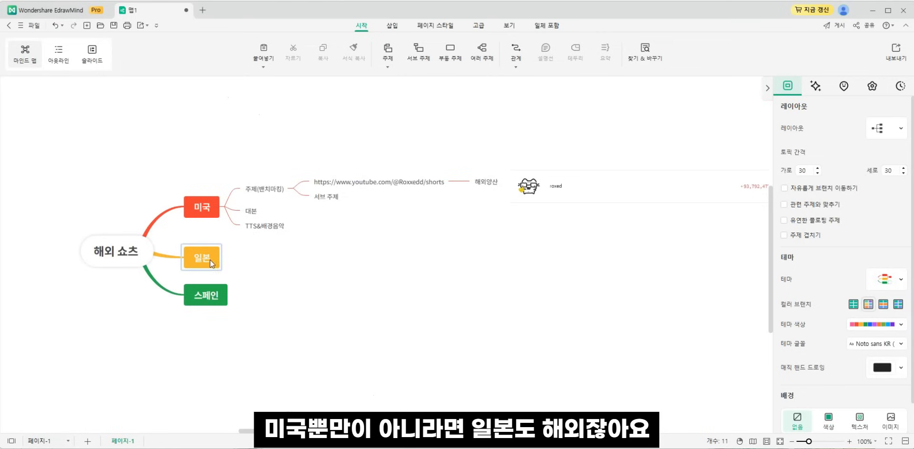
Step: Add a "주제(벤치마킹)" subtopic under 일본 and give it an unnamed subtopic of its own
{"action": "left_click", "coordinate": [210, 260]}
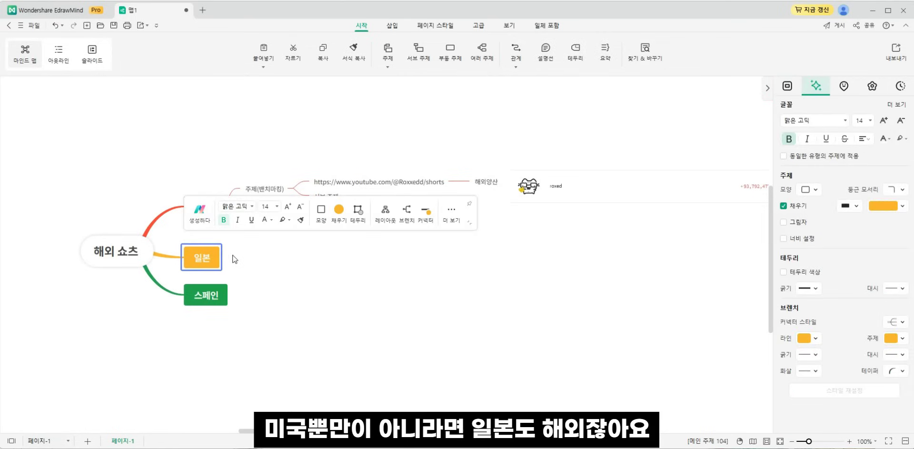
{"action": "key", "text": "Tab"}
{"action": "type", "text": "주제(벤치마킹)"}
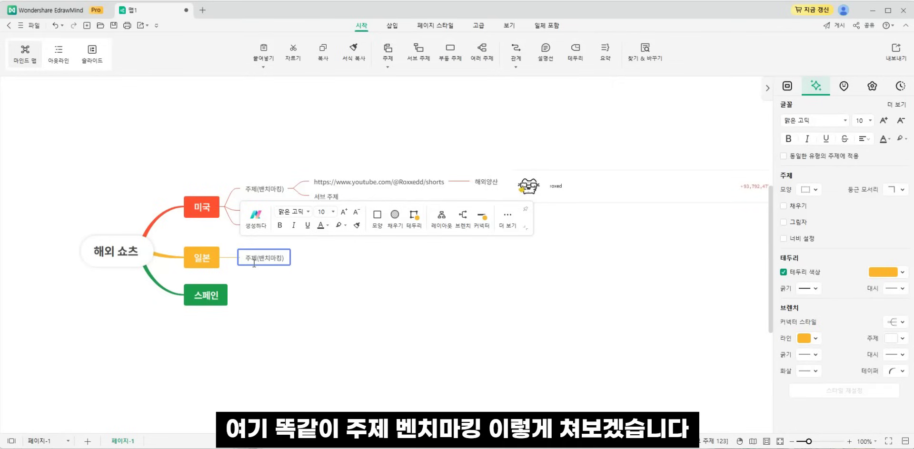
{"action": "left_click", "coordinate": [326, 269]}
{"action": "left_click", "coordinate": [286, 261]}
{"action": "key", "text": "Tab"}
{"action": "left_click", "coordinate": [361, 264]}
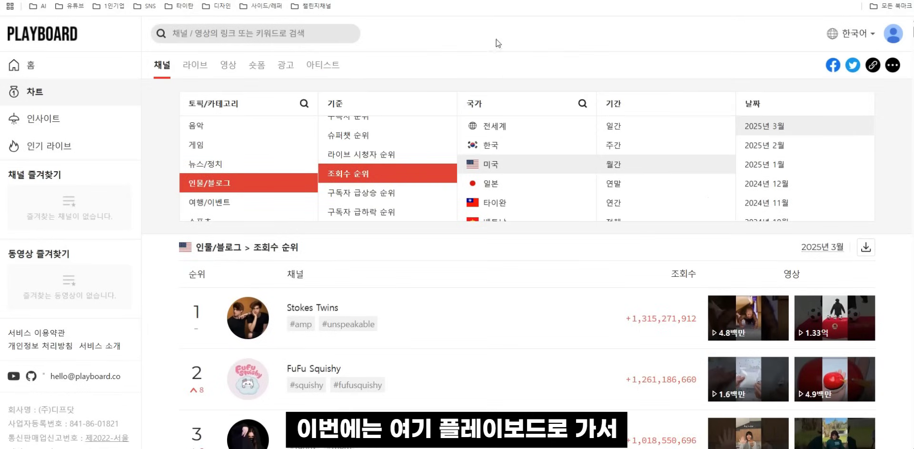
Step: Switch the Playboard 인물/블로그 view ranking to 일본 and look through the ranked channels as far as 2ch動物園
{"action": "left_click", "coordinate": [498, 190]}
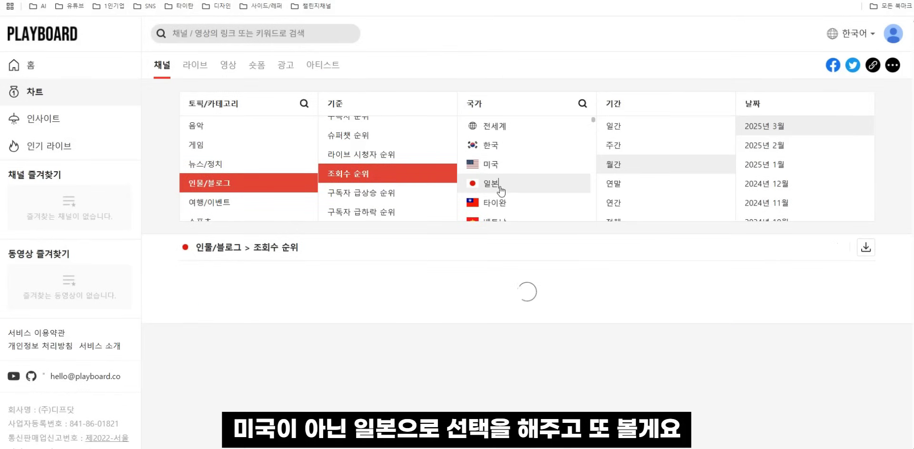
{"action": "scroll", "coordinate": [271, 191], "scroll_direction": "down", "scroll_amount": 1}
{"action": "scroll", "coordinate": [479, 280], "scroll_direction": "down", "scroll_amount": 3}
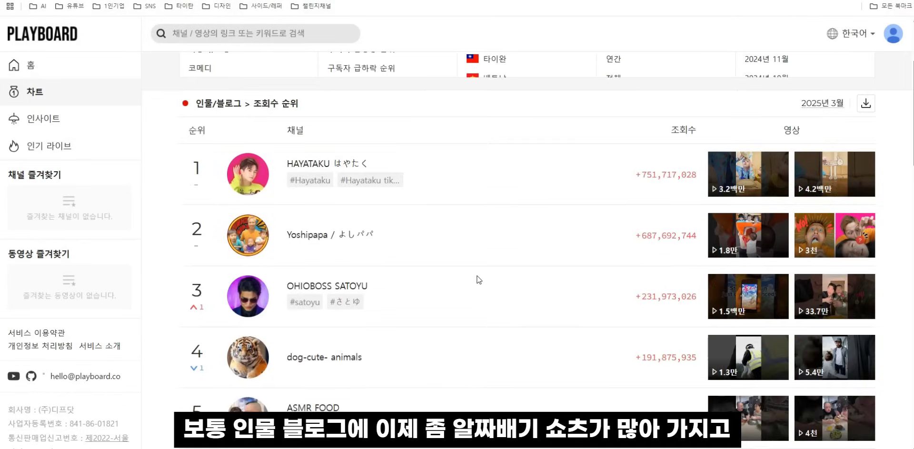
{"action": "scroll", "coordinate": [498, 256], "scroll_direction": "down", "scroll_amount": 8}
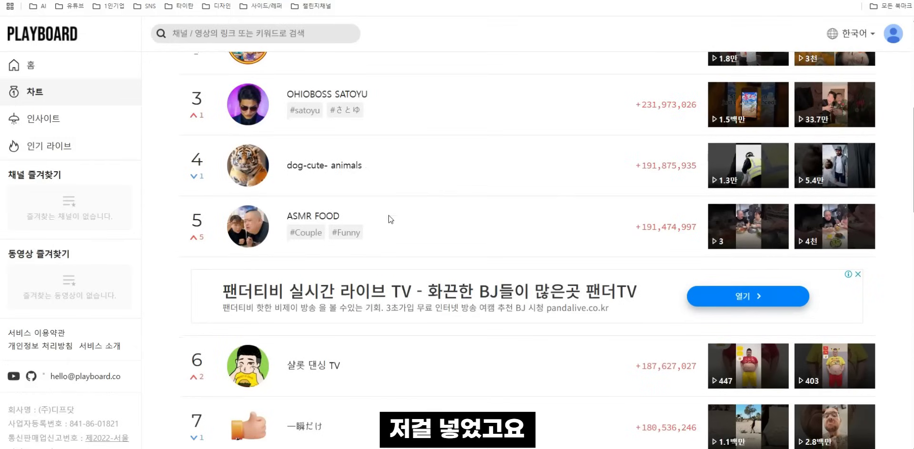
{"action": "scroll", "coordinate": [508, 220], "scroll_direction": "down", "scroll_amount": 4}
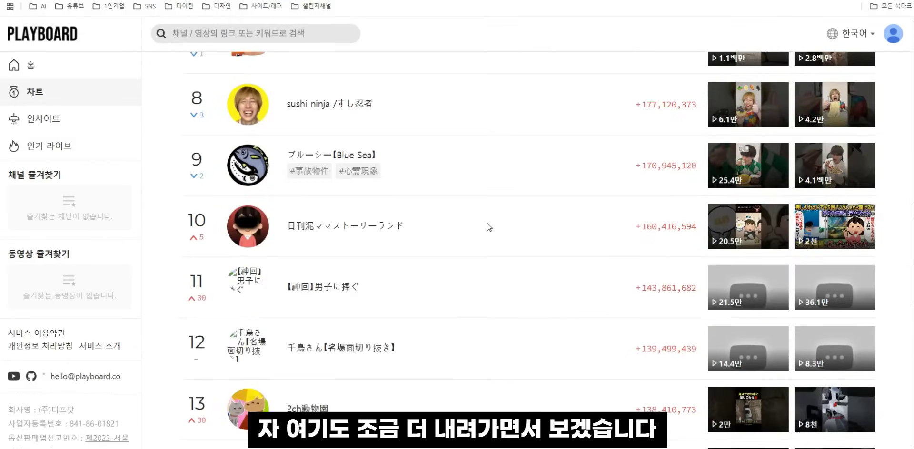
{"action": "scroll", "coordinate": [489, 227], "scroll_direction": "down", "scroll_amount": 4}
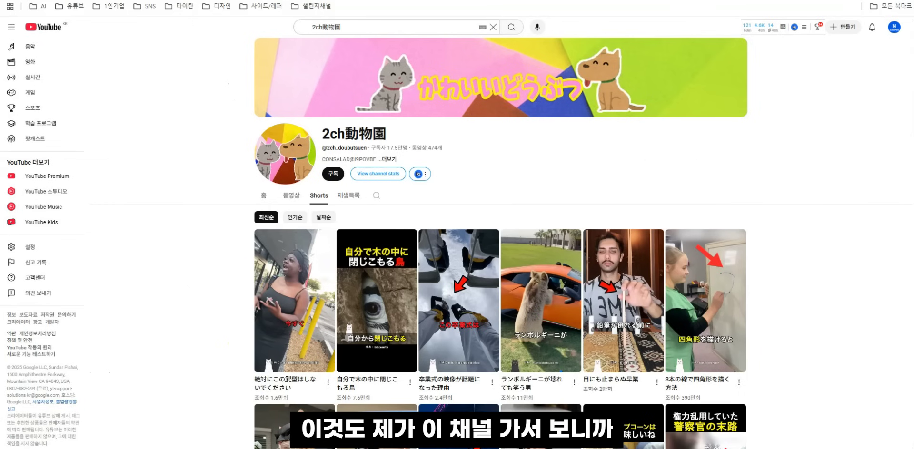
Step: Examine the topics and style of the Shorts on the 2ch動物園 YouTube channel
{"action": "scroll", "coordinate": [623, 157], "scroll_direction": "down", "scroll_amount": 3}
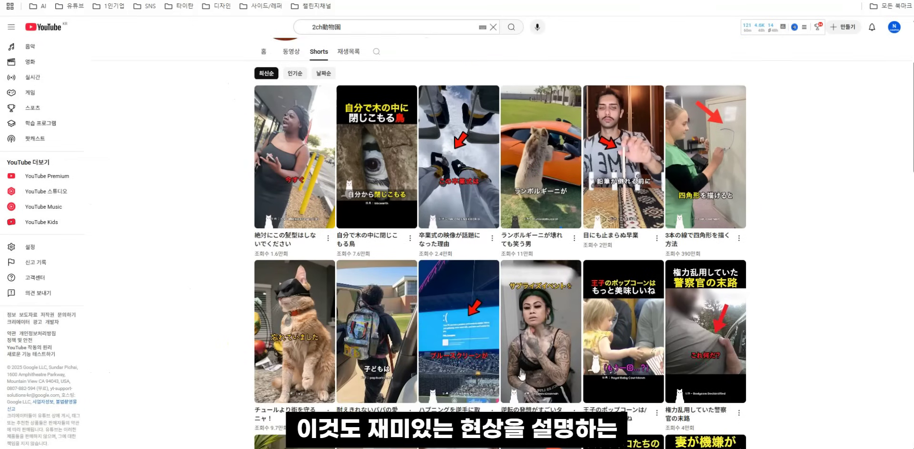
{"action": "scroll", "coordinate": [359, 273], "scroll_direction": "down", "scroll_amount": 3}
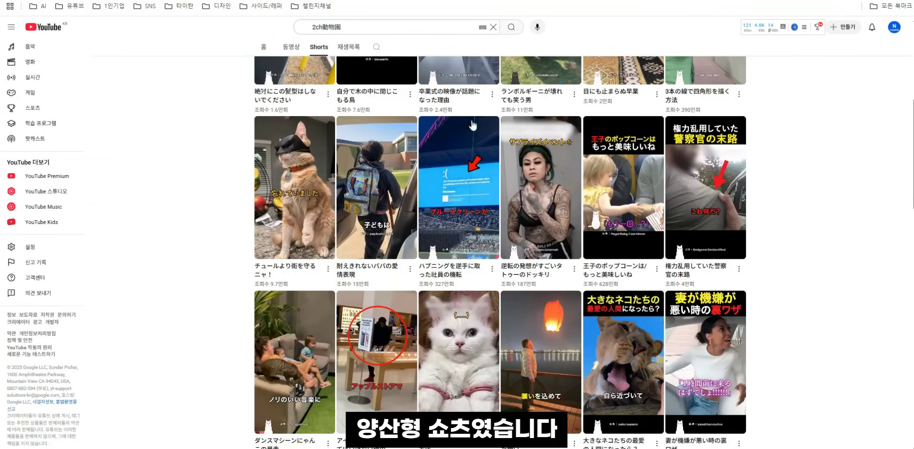
{"action": "scroll", "coordinate": [389, 226], "scroll_direction": "down", "scroll_amount": 3}
{"action": "scroll", "coordinate": [536, 241], "scroll_direction": "up", "scroll_amount": 2}
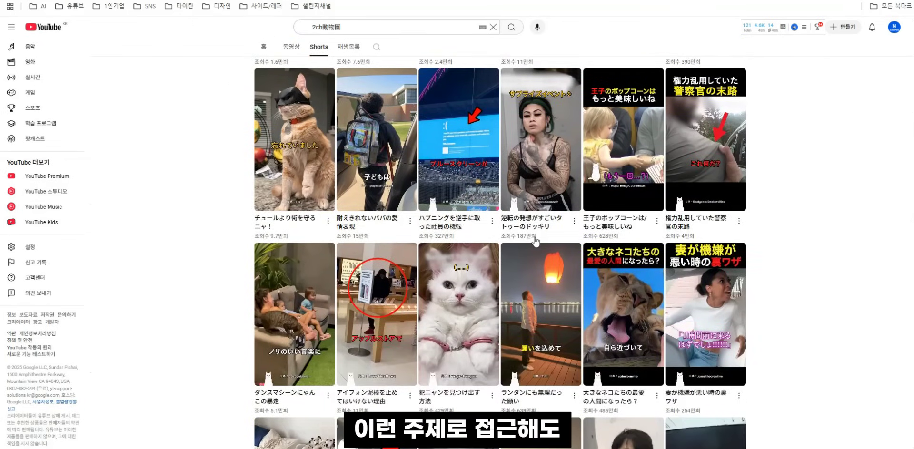
{"action": "scroll", "coordinate": [535, 242], "scroll_direction": "up", "scroll_amount": 5}
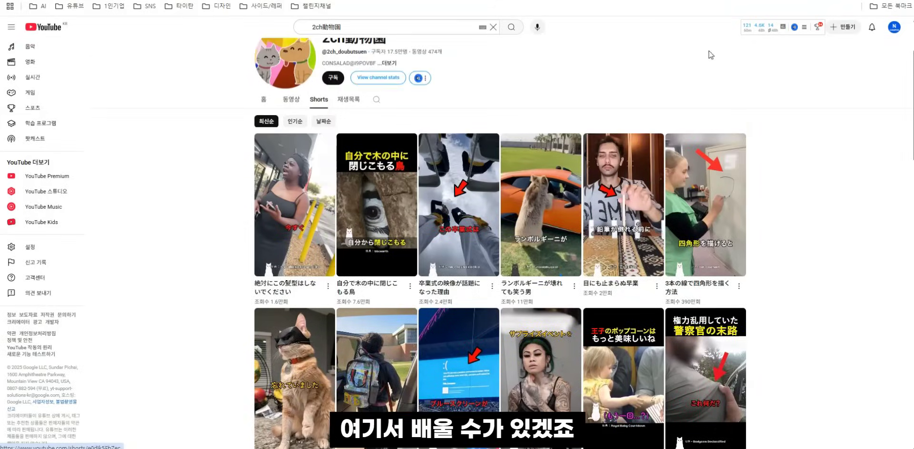
{"action": "scroll", "coordinate": [710, 55], "scroll_direction": "up", "scroll_amount": 2}
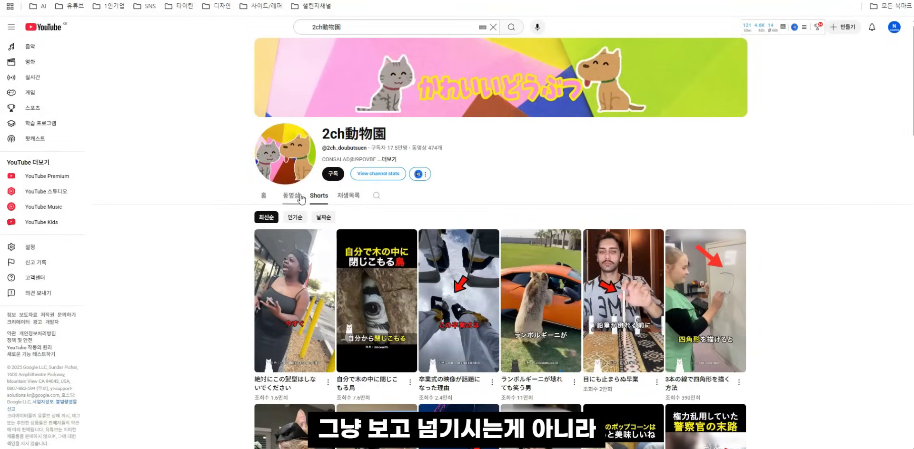
{"action": "scroll", "coordinate": [237, 179], "scroll_direction": "down", "scroll_amount": 5}
{"action": "scroll", "coordinate": [236, 157], "scroll_direction": "up", "scroll_amount": 4}
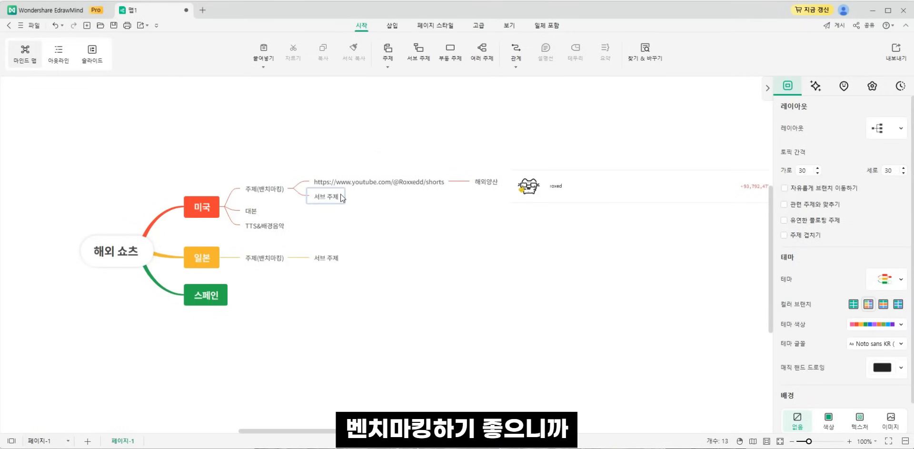
{"action": "left_click", "coordinate": [318, 258]}
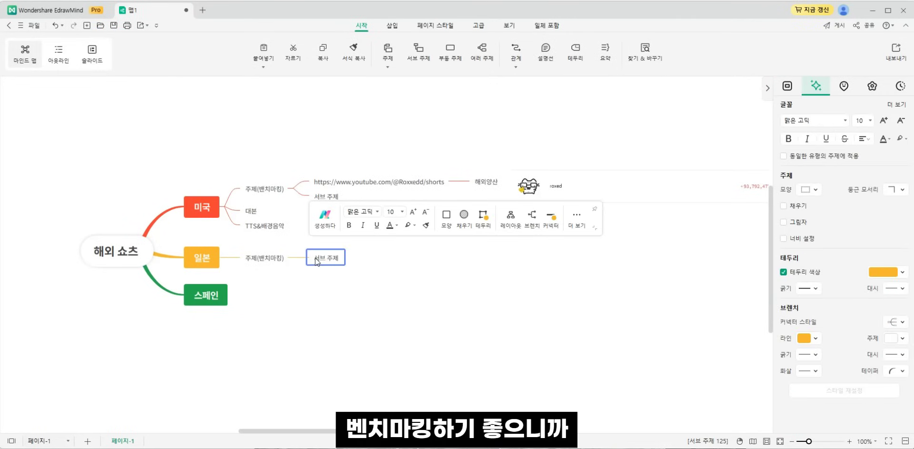
{"action": "double_click", "coordinate": [317, 259]}
{"action": "type", "text": "https://www.youtube.com/@2ch_doubutsuen/shorts"}
{"action": "left_click", "coordinate": [552, 191]}
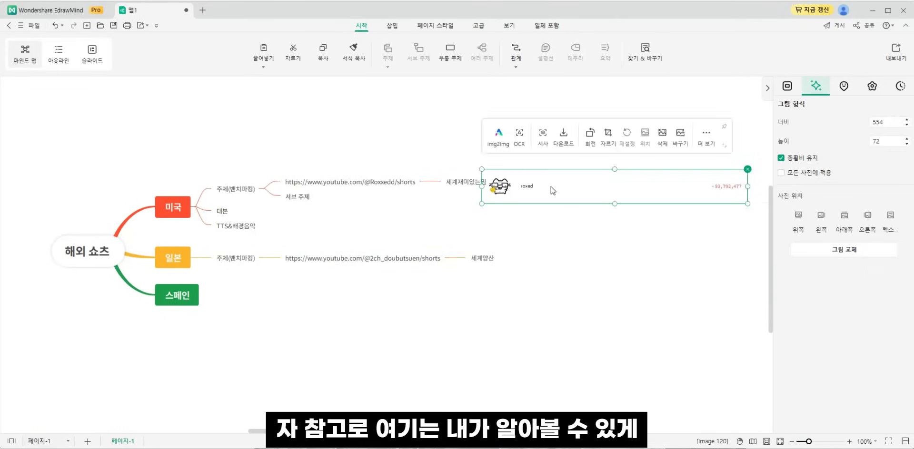
{"action": "mouse_move", "coordinate": [524, 187]}
{"action": "left_mouse_down"}
{"action": "mouse_move", "coordinate": [551, 182]}
{"action": "mouse_move", "coordinate": [506, 187]}
{"action": "left_mouse_up"}
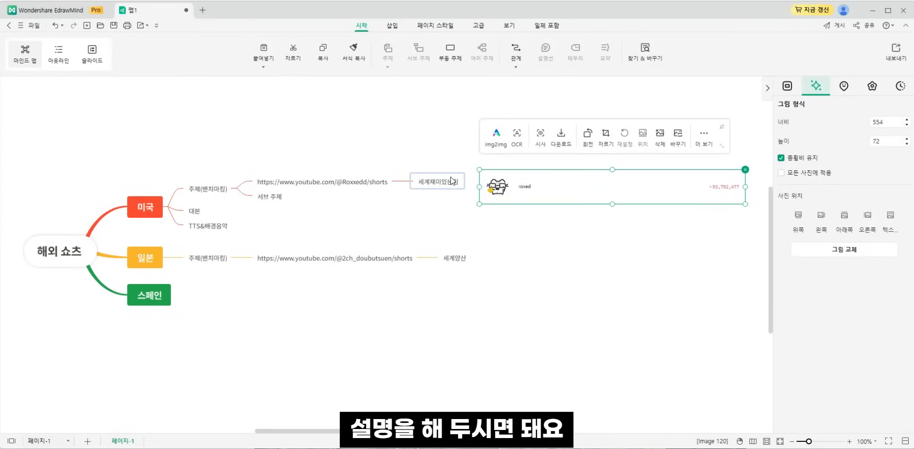
Step: Space the note beyond 미국's channel link as "세계 재미있는 밈" and rename the note beyond 일본's channel link to the same text
{"action": "double_click", "coordinate": [435, 183]}
{"action": "left_click", "coordinate": [431, 183]}
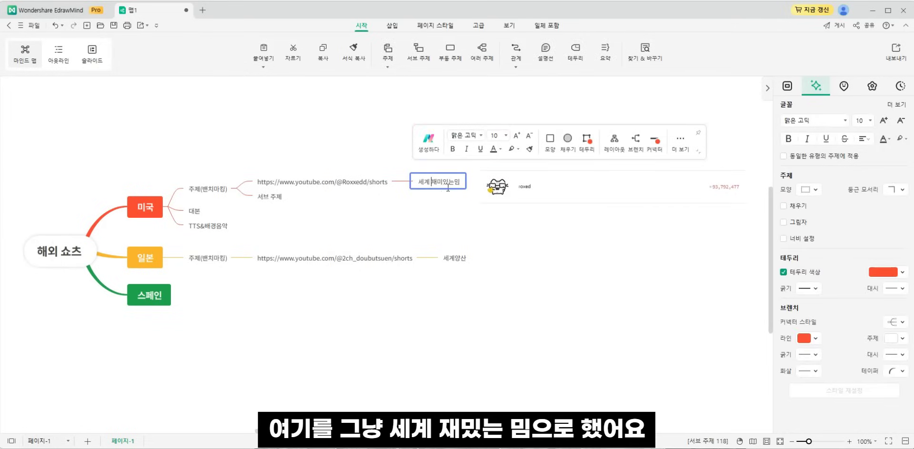
{"action": "left_click", "coordinate": [469, 220]}
{"action": "double_click", "coordinate": [462, 260]}
{"action": "type", "text": "세계 재미있는 미"}
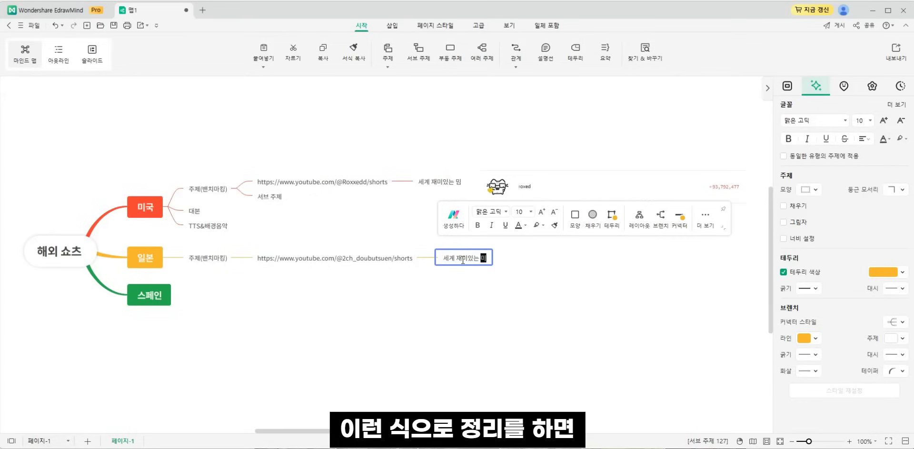
{"action": "key", "text": "Return"}
{"action": "left_click", "coordinate": [509, 293]}
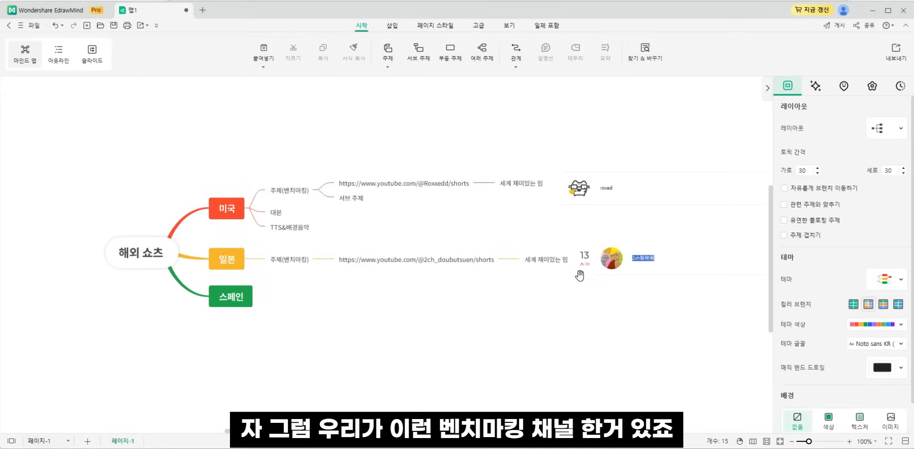
Step: Switch from EdrawMind to Playboard and look back up through the Japanese ranking
{"action": "left_click", "coordinate": [871, 10]}
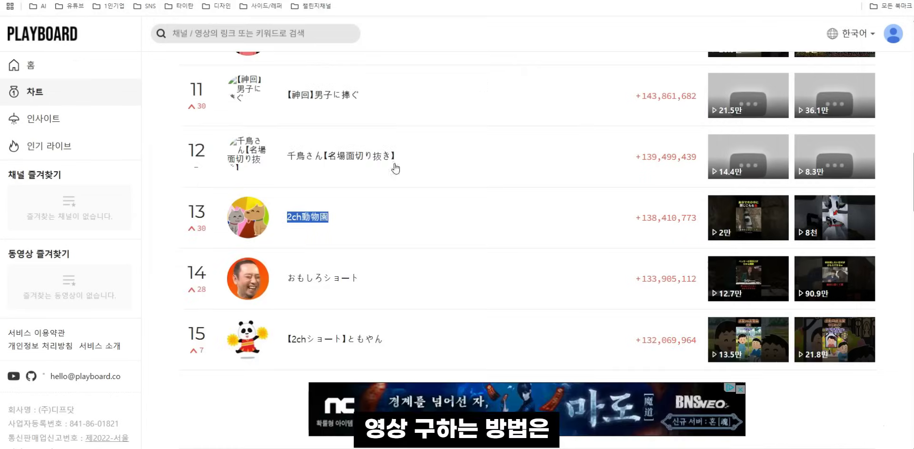
{"action": "scroll", "coordinate": [486, 153], "scroll_direction": "up", "scroll_amount": 12}
{"action": "scroll", "coordinate": [488, 156], "scroll_direction": "up", "scroll_amount": 5}
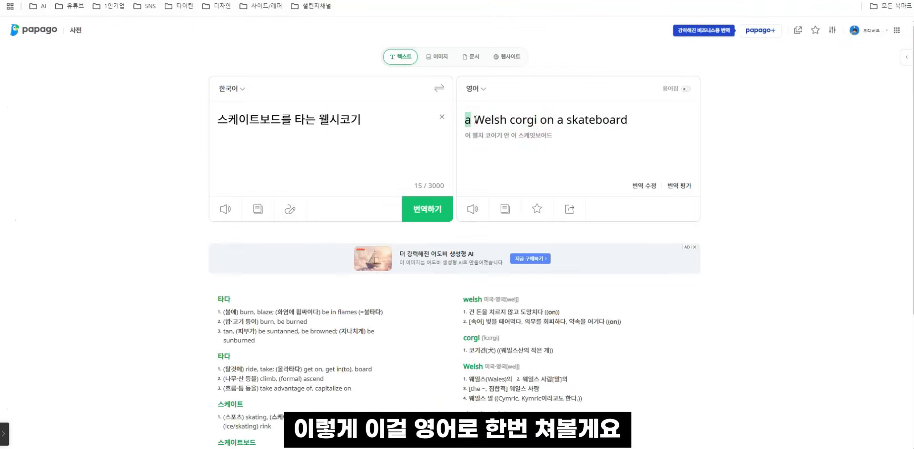
Step: Search YouTube for Papago's translation "a Welsh corgi on a skateboard" and browse the results filtered by 크리에이티브 커먼즈
{"action": "left_click_drag", "start_coordinate": [465, 120], "coordinate": [630, 125]}
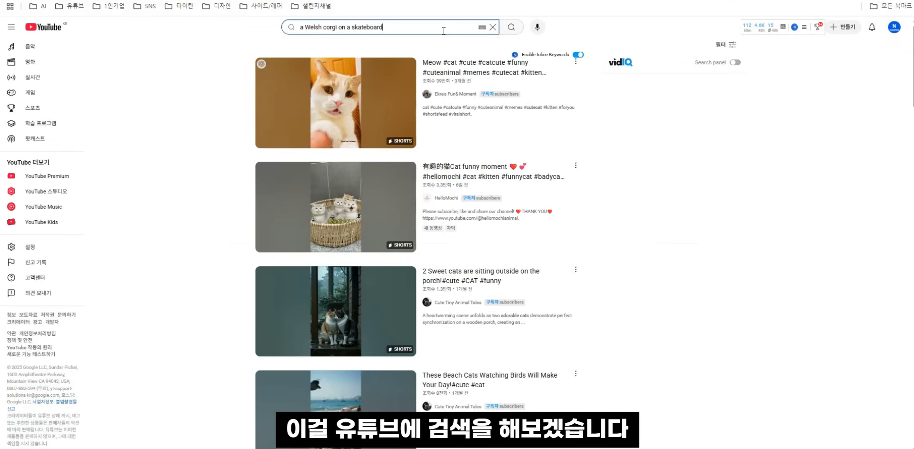
{"action": "key", "text": "Return"}
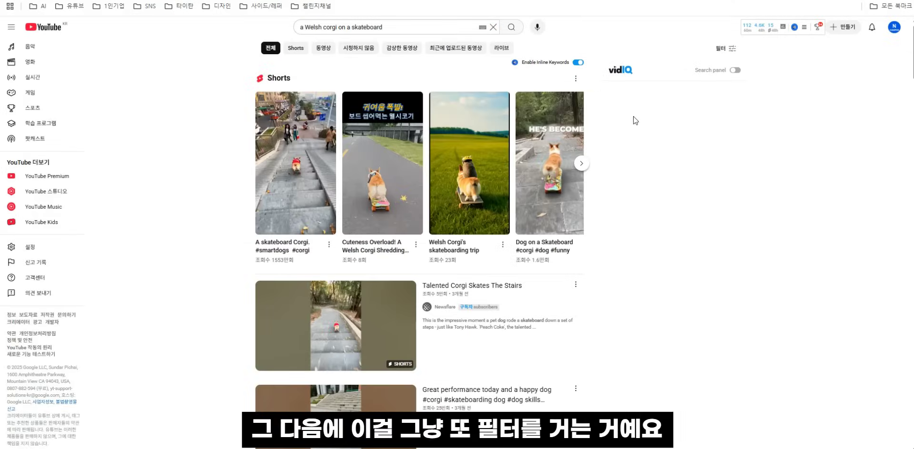
{"action": "left_click", "coordinate": [726, 48]}
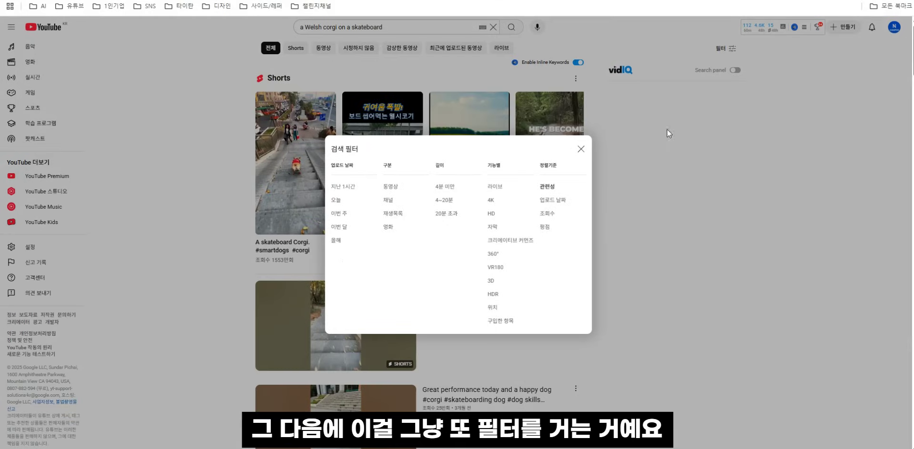
{"action": "left_click", "coordinate": [520, 244]}
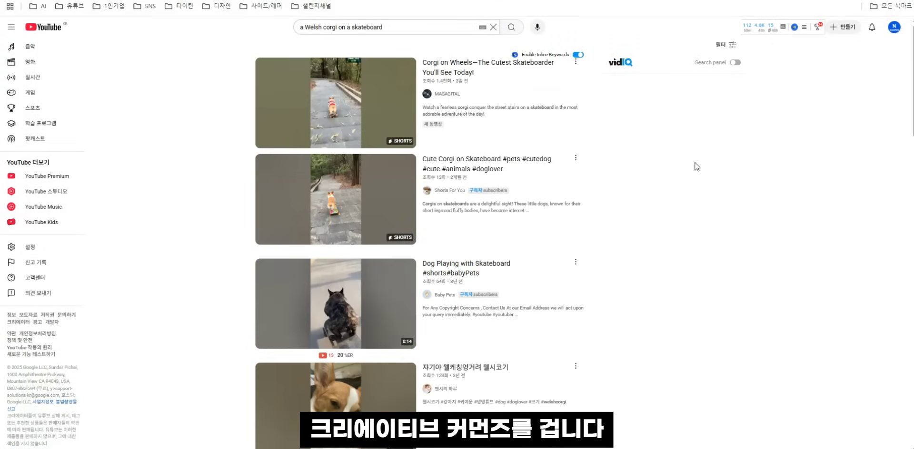
{"action": "scroll", "coordinate": [521, 258], "scroll_direction": "down", "scroll_amount": 4}
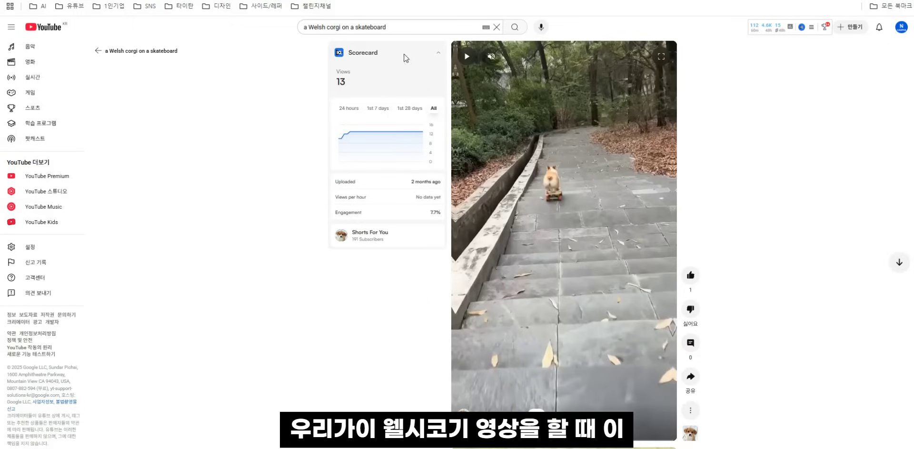
Step: Copy the English search phrase from YouTube, switch to EdrawMind and add a 검색키워드 subtopic under 미국
{"action": "left_click_drag", "start_coordinate": [387, 27], "coordinate": [303, 27]}
{"action": "key", "text": "ctrl+c"}
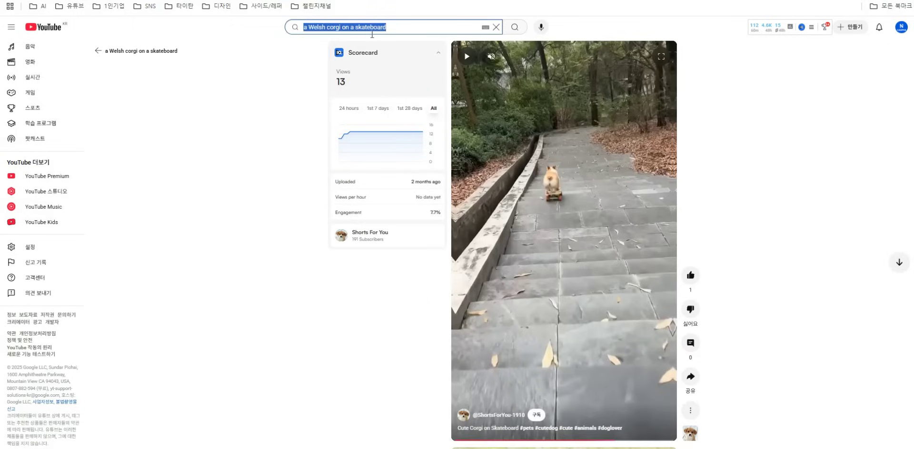
{"action": "left_click", "coordinate": [621, 448]}
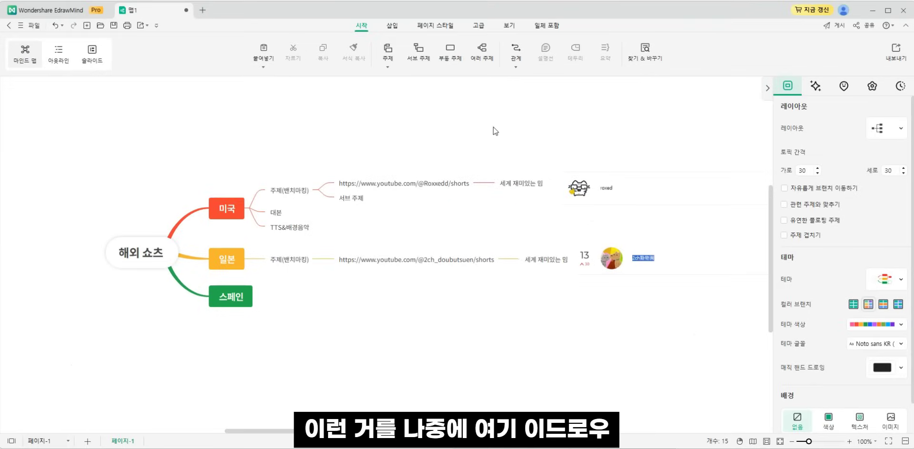
{"action": "left_click_drag", "start_coordinate": [345, 340], "coordinate": [435, 338]}
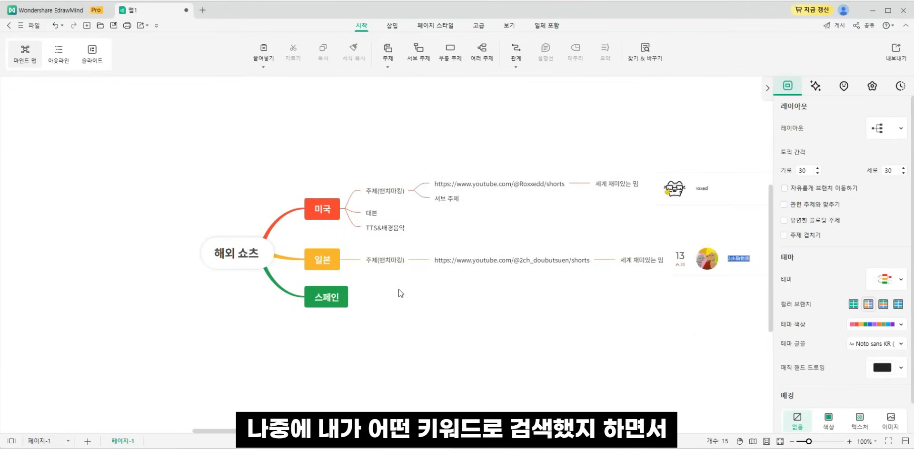
{"action": "left_click", "coordinate": [327, 210]}
{"action": "key", "text": "Tab"}
{"action": "double_click", "coordinate": [387, 231]}
{"action": "type", "text": "ㄱ"}
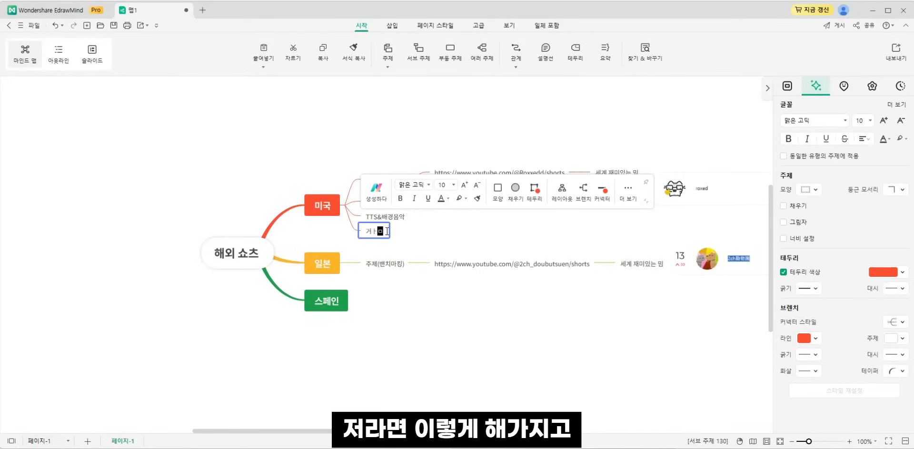
{"action": "type", "text": "검색키워드"}
Step: Give 검색키워드 a "스케이트 보드 타는 웰시코기" subtopic and paste "a Welsh corgi on a skateboard" into a further subtopic beyond it
{"action": "key", "text": "Tab"}
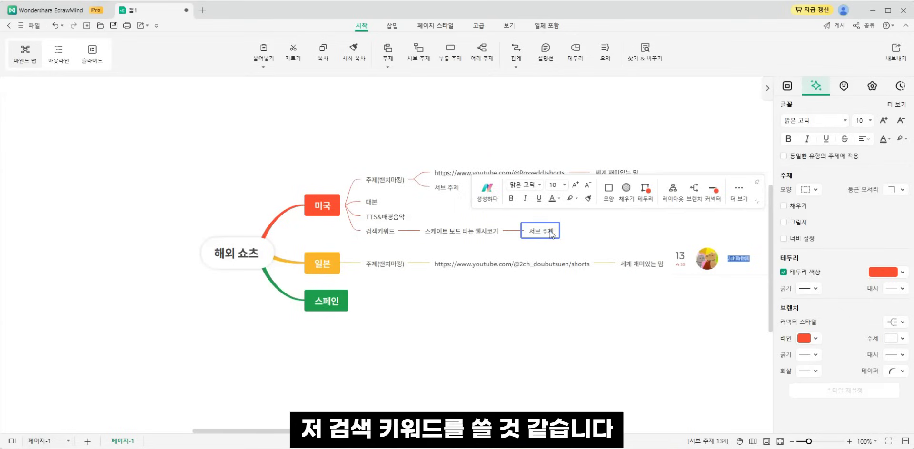
{"action": "double_click", "coordinate": [551, 233]}
{"action": "key", "text": "ctrl+v"}
{"action": "left_click", "coordinate": [555, 251]}
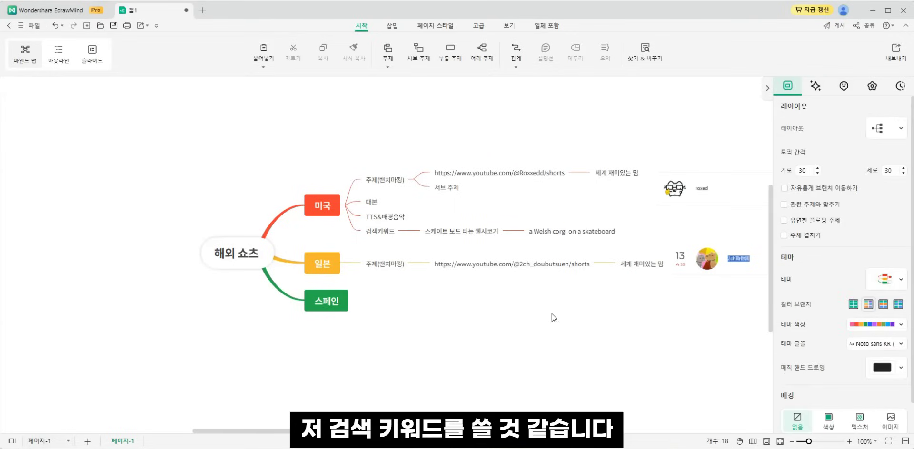
{"action": "left_click_drag", "start_coordinate": [522, 319], "coordinate": [435, 312]}
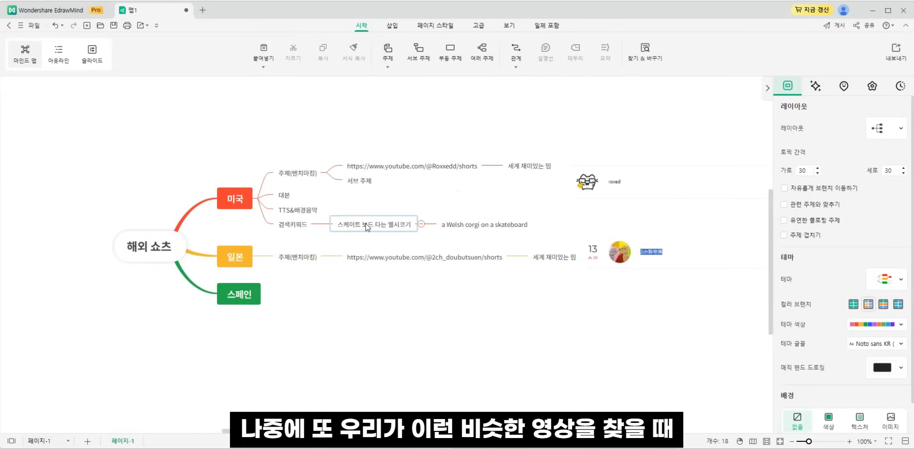
Step: Look over Naver's results for 유튜브 영상 다운로드 and open the "Corgi on Wheels" Short from the YouTube search results
{"action": "scroll", "coordinate": [397, 247], "scroll_direction": "down", "scroll_amount": 3}
{"action": "scroll", "coordinate": [447, 236], "scroll_direction": "up", "scroll_amount": 3}
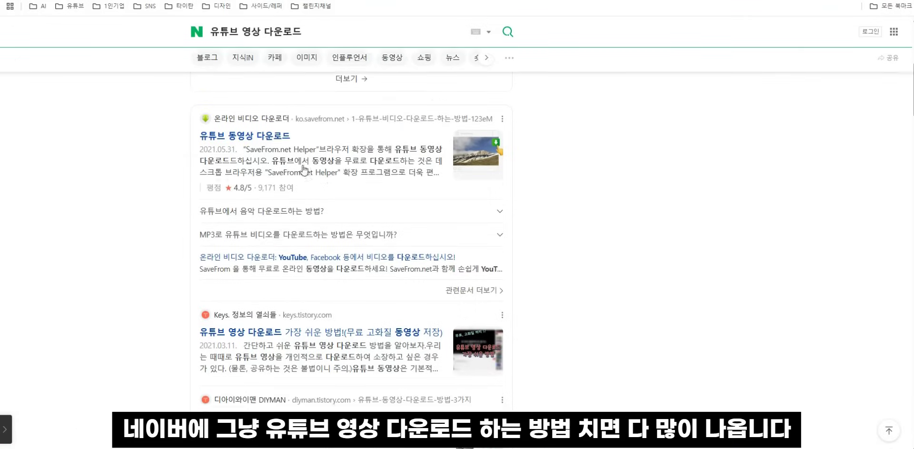
{"action": "scroll", "coordinate": [280, 157], "scroll_direction": "up", "scroll_amount": 1}
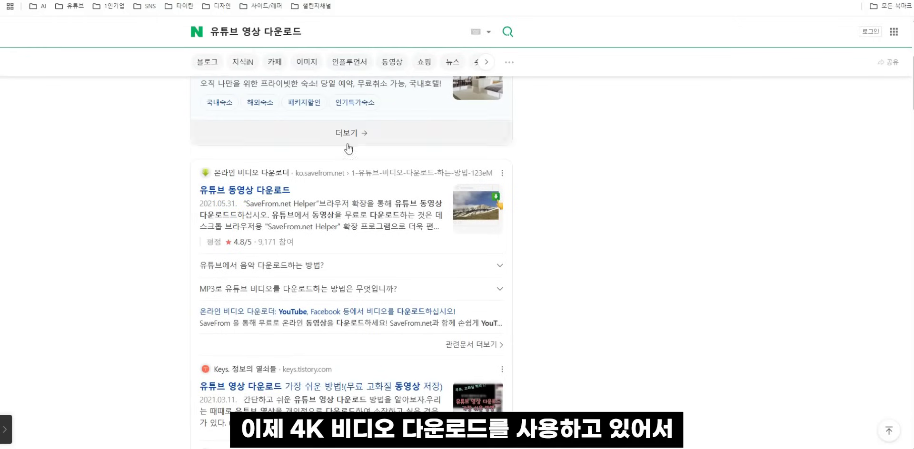
{"action": "scroll", "coordinate": [352, 184], "scroll_direction": "down", "scroll_amount": 3}
{"action": "scroll", "coordinate": [364, 184], "scroll_direction": "up", "scroll_amount": 3}
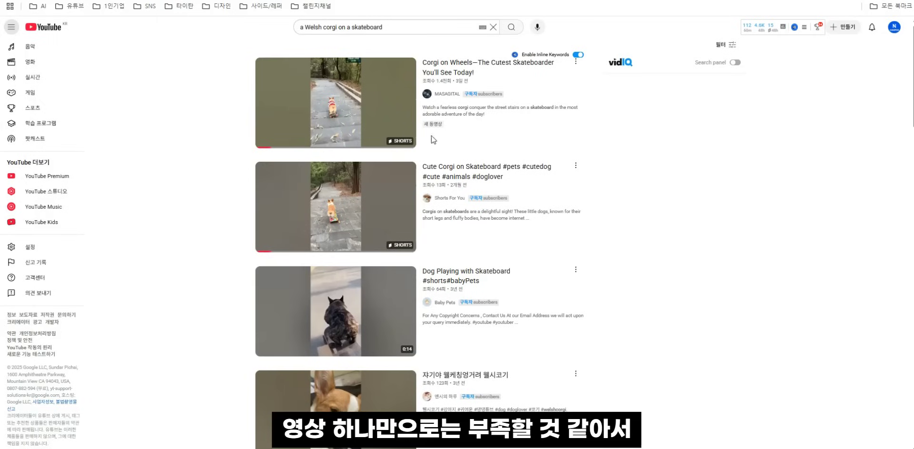
{"action": "left_click", "coordinate": [350, 138]}
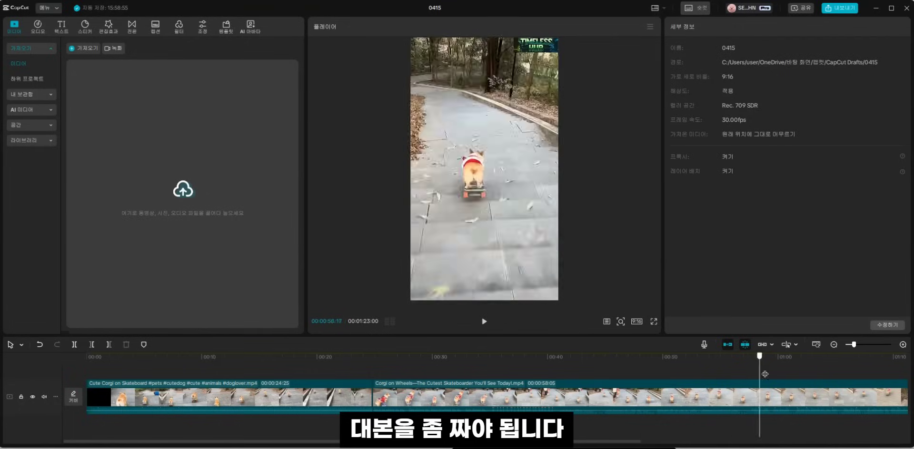
Step: Split the "Corgi on Wheels" clip at about 36 seconds on the timeline and delete the captioned part before the cut
{"action": "left_click", "coordinate": [355, 374]}
{"action": "left_click_drag", "start_coordinate": [360, 373], "coordinate": [501, 382]}
{"action": "key", "text": "ctrl+b"}
{"action": "left_click", "coordinate": [431, 383]}
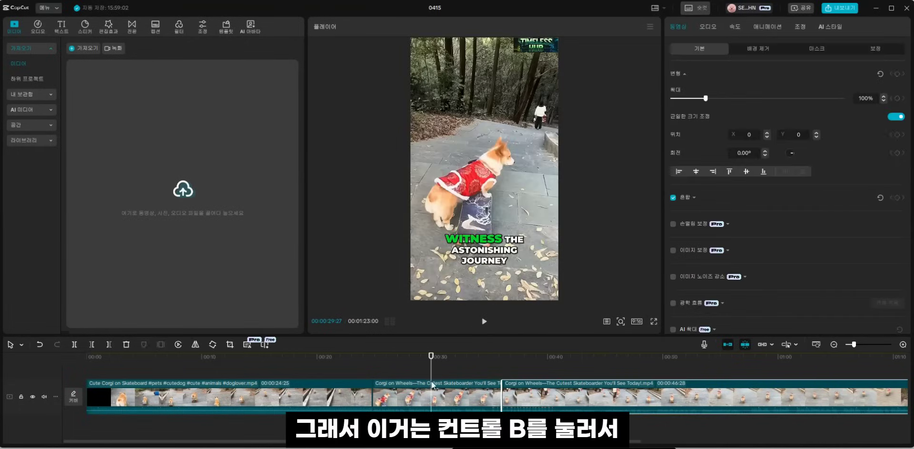
{"action": "key", "text": "Delete"}
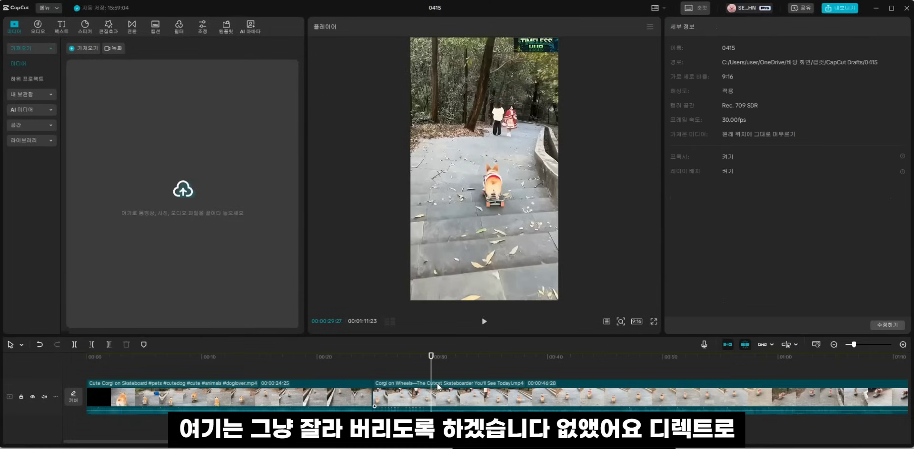
Step: Enlarge the remaining "Corgi on Wheels" clip until its TIMELESS HUB watermark leaves the frame, and scrub through the footage in a taller timeline
{"action": "left_click", "coordinate": [424, 378]}
{"action": "left_click", "coordinate": [423, 381]}
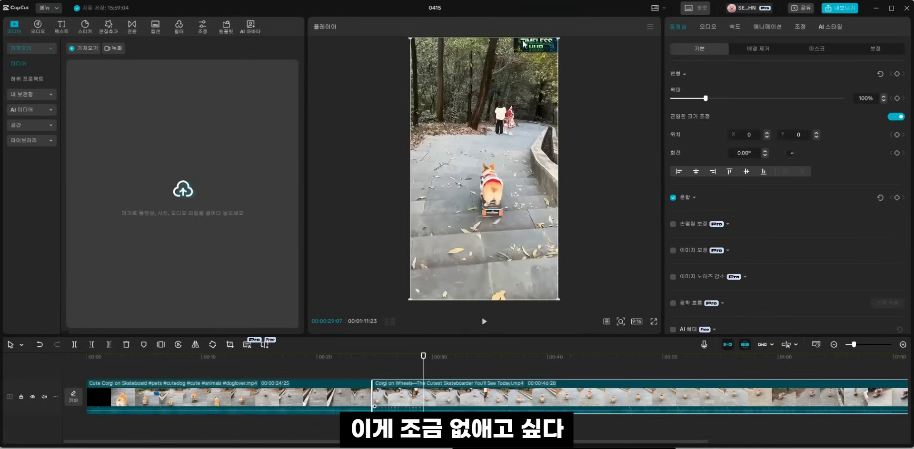
{"action": "left_click_drag", "start_coordinate": [410, 298], "coordinate": [372, 323]}
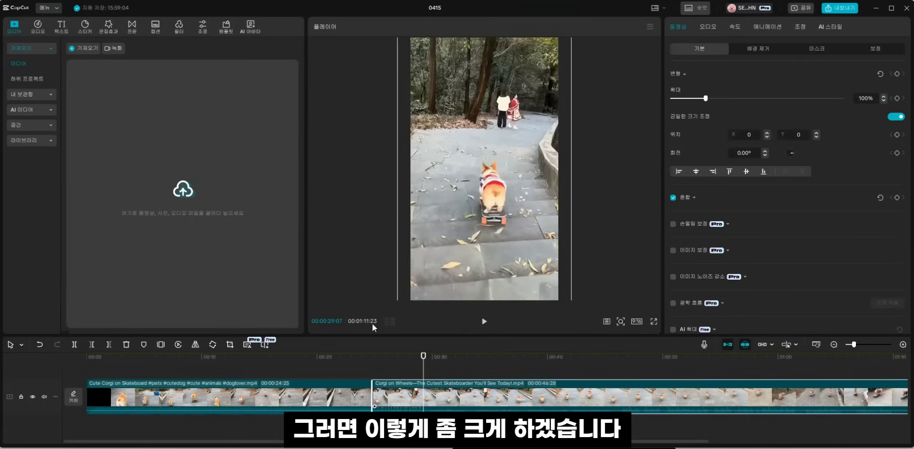
{"action": "left_click_drag", "start_coordinate": [481, 336], "coordinate": [487, 295]}
{"action": "left_click", "coordinate": [457, 350]}
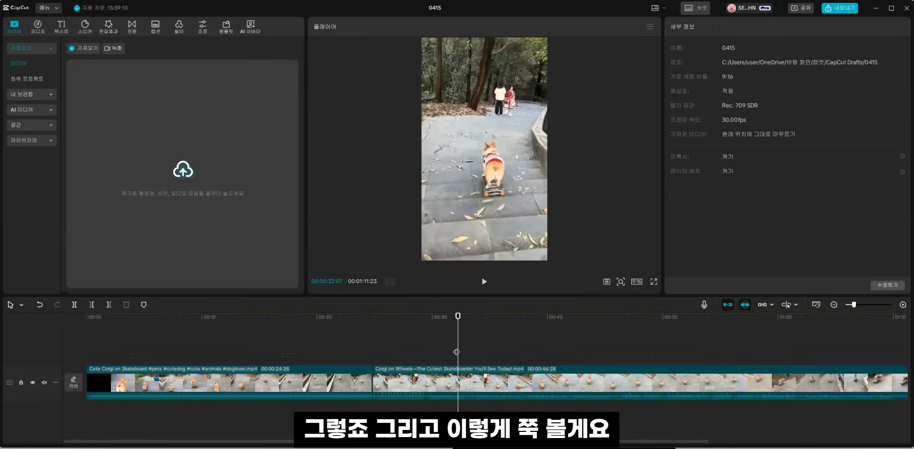
{"action": "left_click_drag", "start_coordinate": [457, 351], "coordinate": [739, 368]}
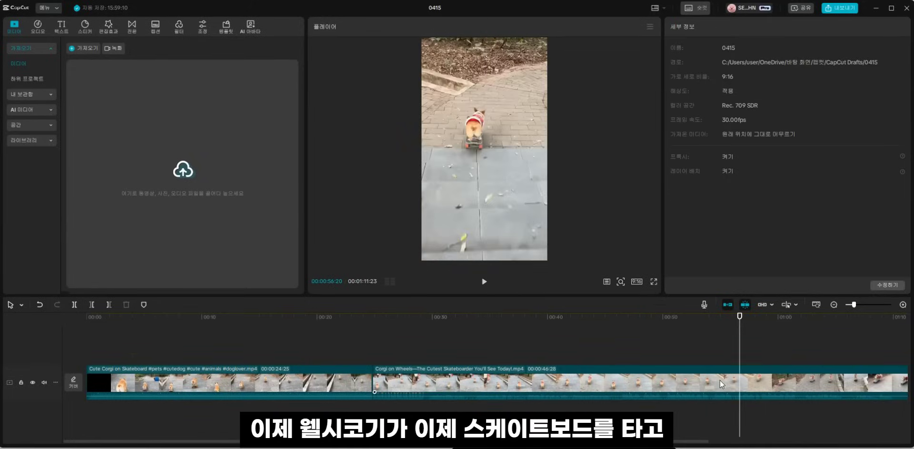
{"action": "scroll", "coordinate": [738, 368], "scroll_direction": "right", "scroll_amount": 5}
{"action": "left_click_drag", "start_coordinate": [480, 356], "coordinate": [228, 371]}
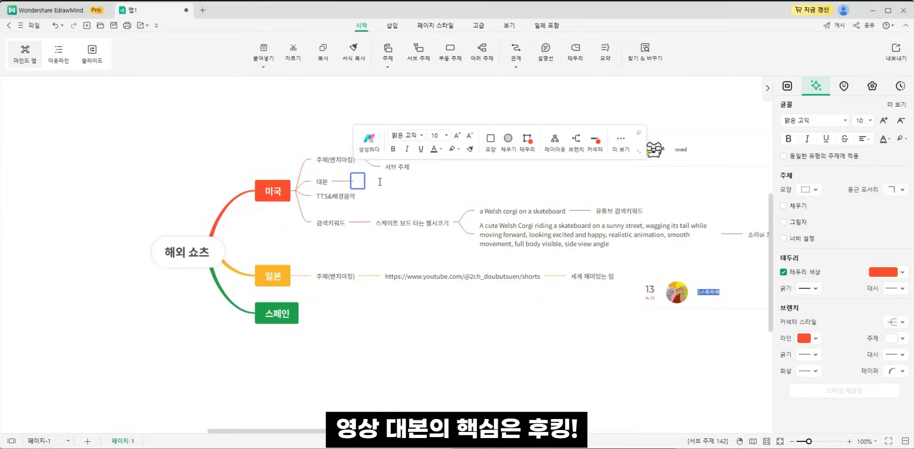
Step: Draft the script outline "후킹-본론-유도" in the subtopic of 대본 in EdrawMind and erase it again
{"action": "type", "text": "킹"}
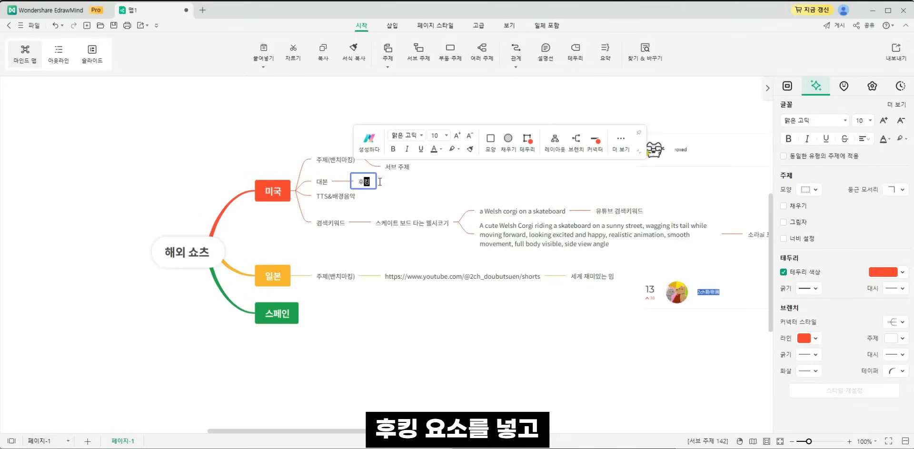
{"action": "type", "text": "-본"}
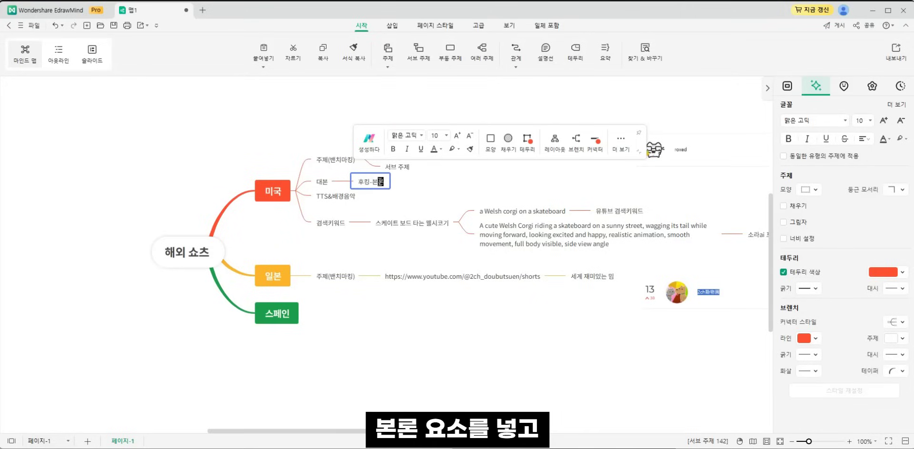
{"action": "type", "text": "론-유도"}
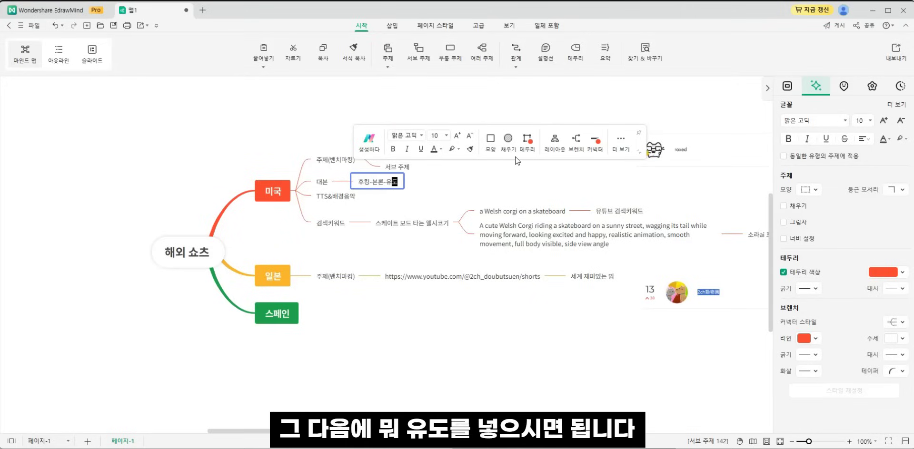
{"action": "key", "text": "BackSpace"}
{"action": "key", "text": "BackSpace"}
{"action": "key", "text": "BackSpace"}
{"action": "key", "text": "BackSpace"}
{"action": "key", "text": "BackSpace"}
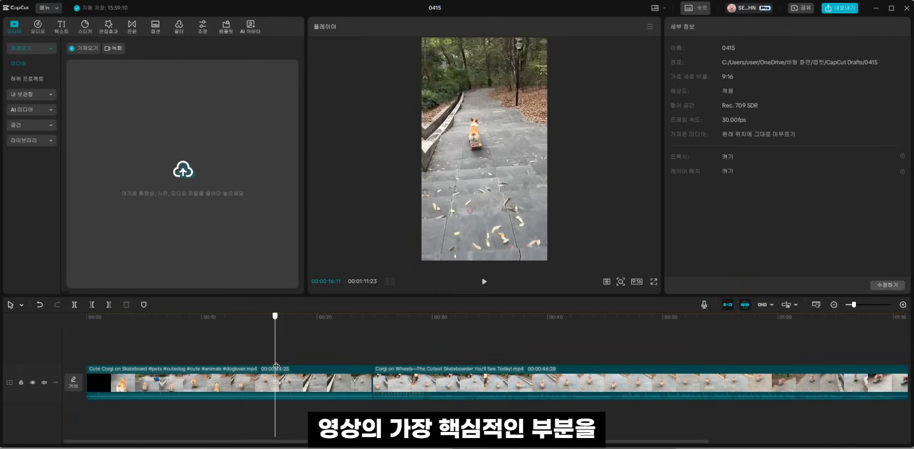
Step: Scrub the corgi clips in CapCut for a hook and write "[후킹] 사람들이 놀라서 도망칩니다 / 모두가 놀랐습니다!" in the EdrawMind subtopic of 영상1
{"action": "left_click_drag", "start_coordinate": [276, 366], "coordinate": [621, 385]}
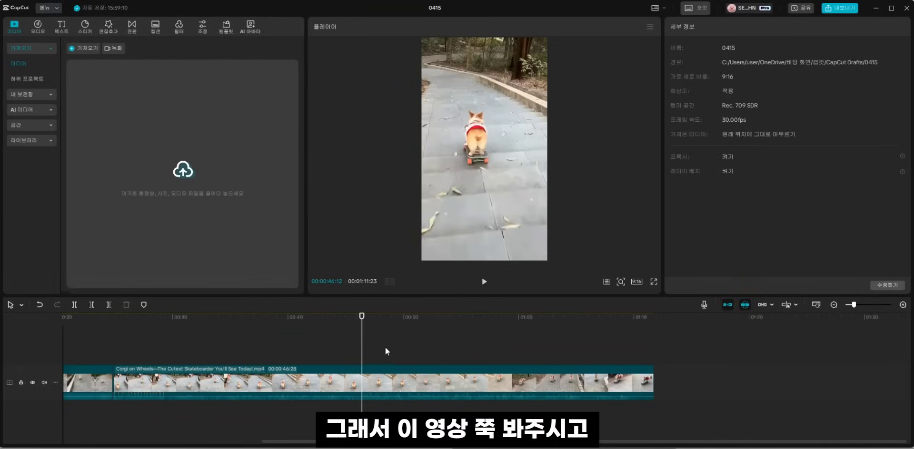
{"action": "left_click_drag", "start_coordinate": [362, 350], "coordinate": [457, 366]}
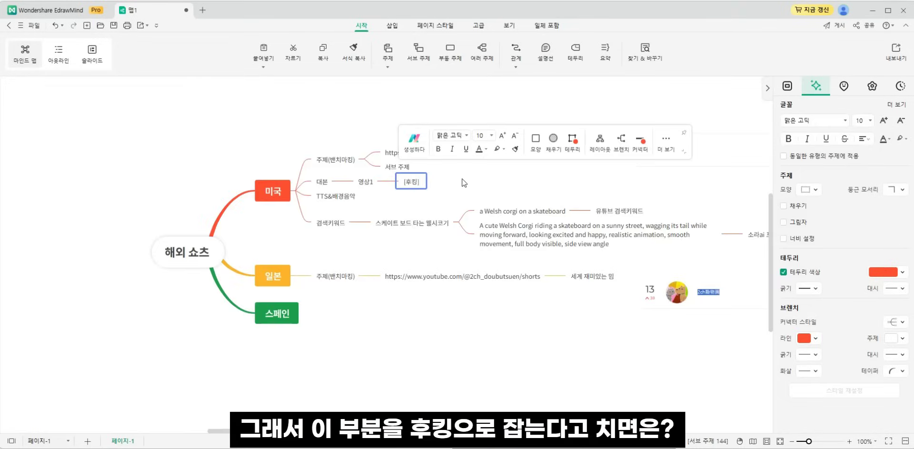
{"action": "type", "text": "사람들이 놀라서"}
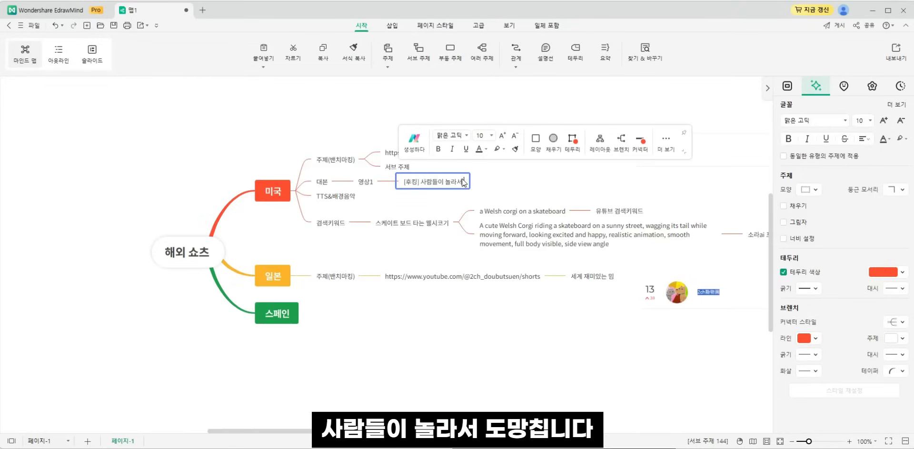
{"action": "type", "text": " 도망칩니다 /"}
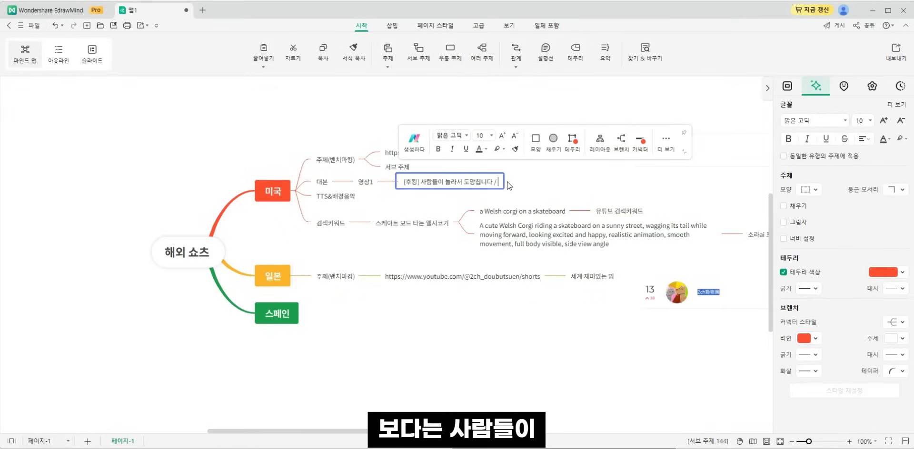
{"action": "type", "text": "라서 도망칩니"}
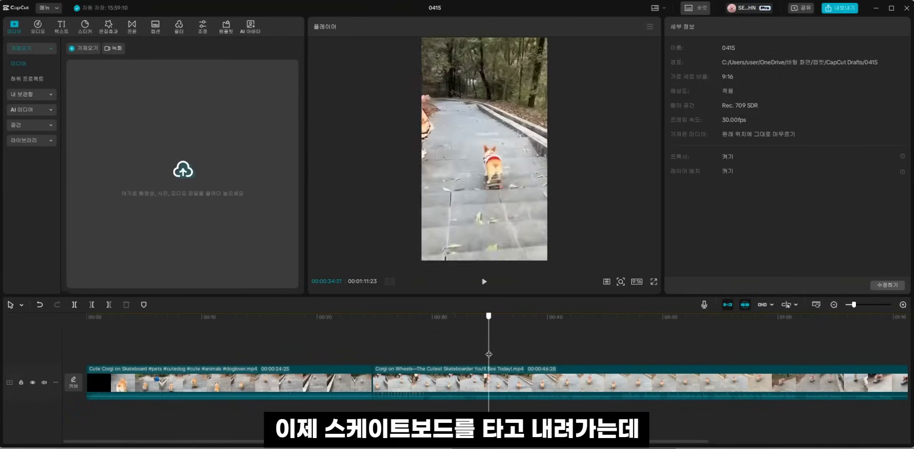
Step: Review the clips in CapCut and add the line "[본론] 웰시코기가 무려 스케이트보드를 타고 가파른 계단을 내려가고 있습니다." to the EdrawMind script
{"action": "left_click_drag", "start_coordinate": [488, 355], "coordinate": [719, 353]}
{"action": "scroll", "coordinate": [629, 348], "scroll_direction": "right", "scroll_amount": 5}
{"action": "left_click", "coordinate": [558, 353]}
{"action": "left_click_drag", "start_coordinate": [558, 352], "coordinate": [438, 365]}
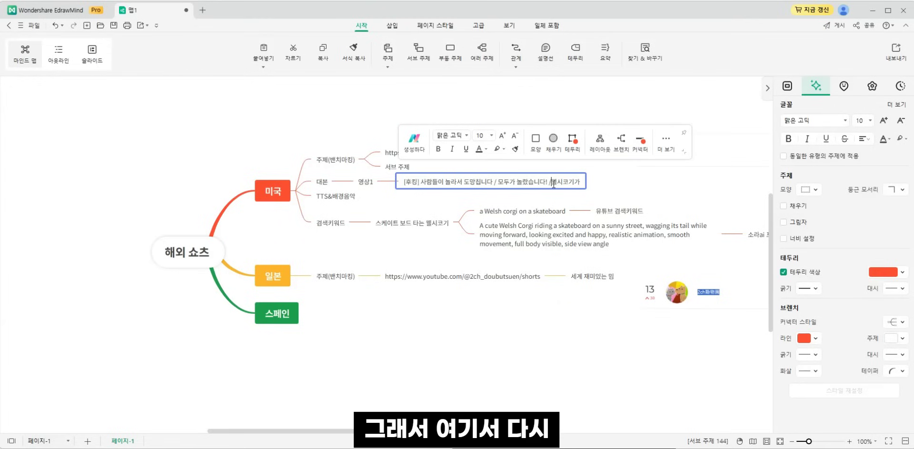
{"action": "key", "text": "BackSpace"}
{"action": "key", "text": "shift+Return"}
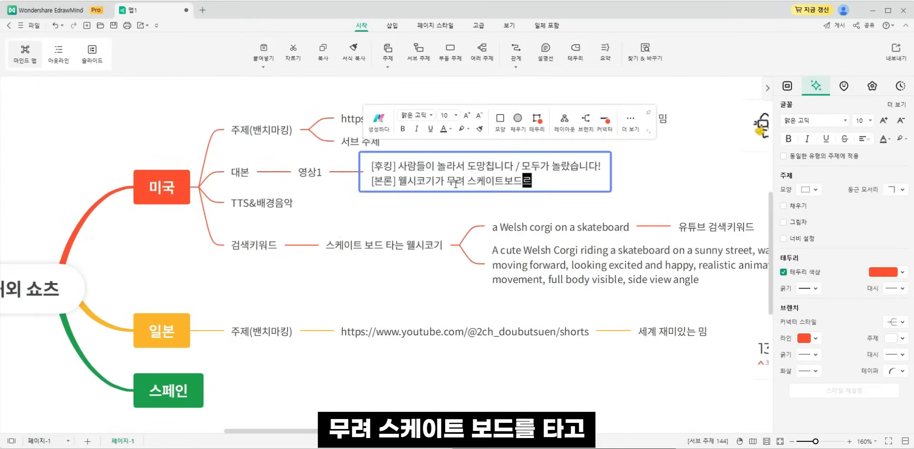
{"action": "type", "text": "가파"}
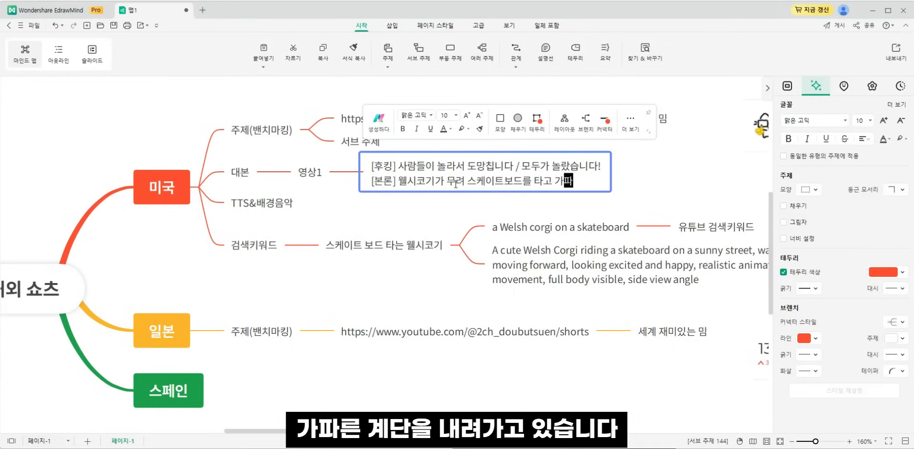
{"action": "type", "text": "른 계단을 내려가고 있습니다"}
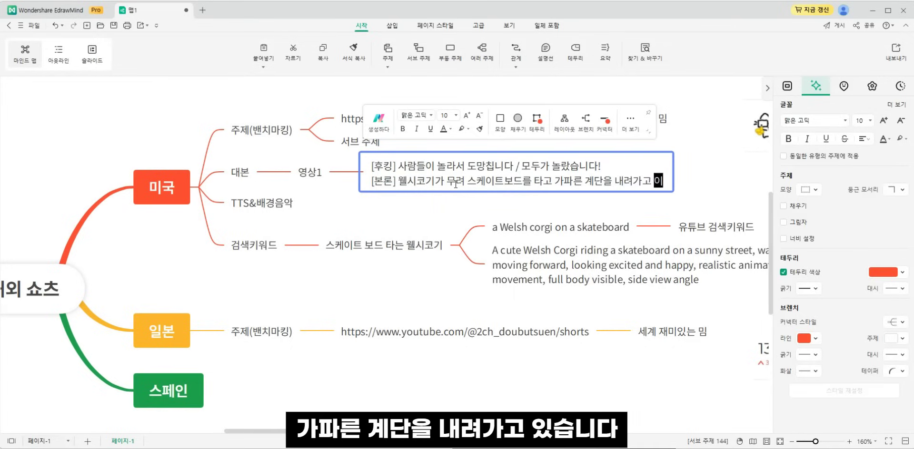
{"action": "type", "text": "."}
Step: Check the clip's descent in CapCut and continue the 본론 text in EdrawMind with "하지만 계단이 너무 가파르기 때문에 언제 사고가 날지 모르는 일촉즉발의 상황이예요!"
{"action": "scroll", "coordinate": [457, 187], "scroll_direction": "down", "scroll_amount": 6}
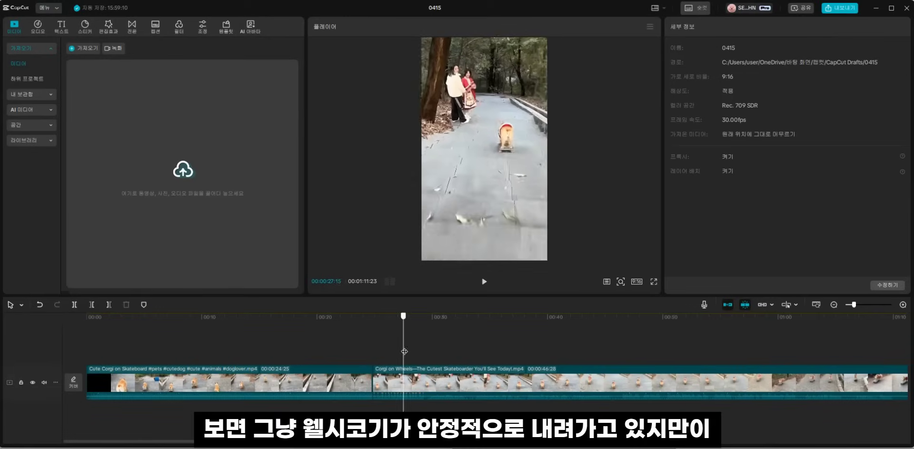
{"action": "left_click_drag", "start_coordinate": [547, 364], "coordinate": [353, 363]}
{"action": "type", "text": "하지만 계단이 넘"}
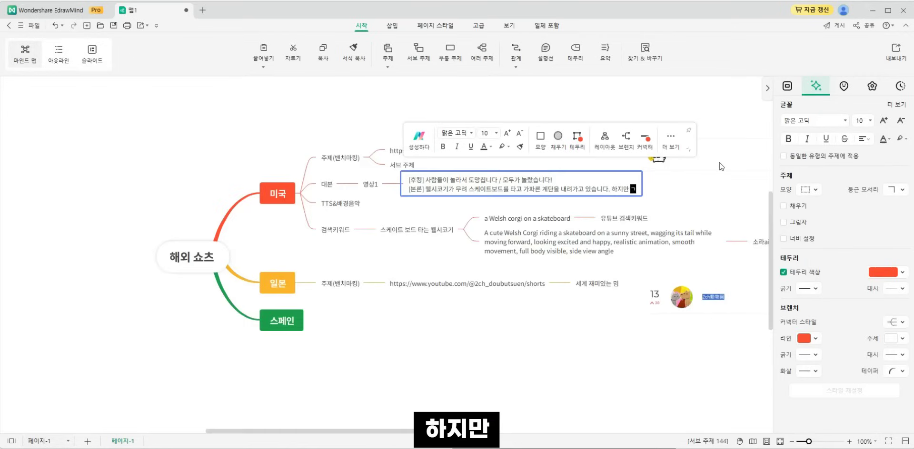
{"action": "type", "text": "무 가파르기"}
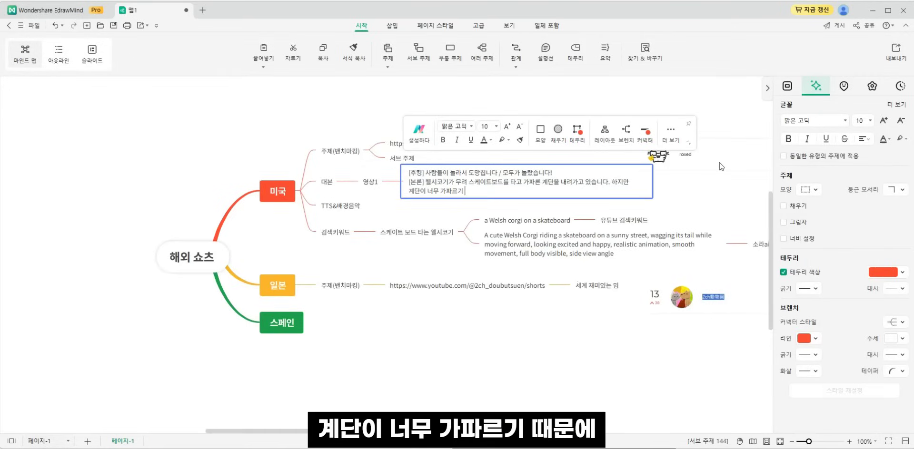
{"action": "type", "text": " 때문ㅇ언제 사고"}
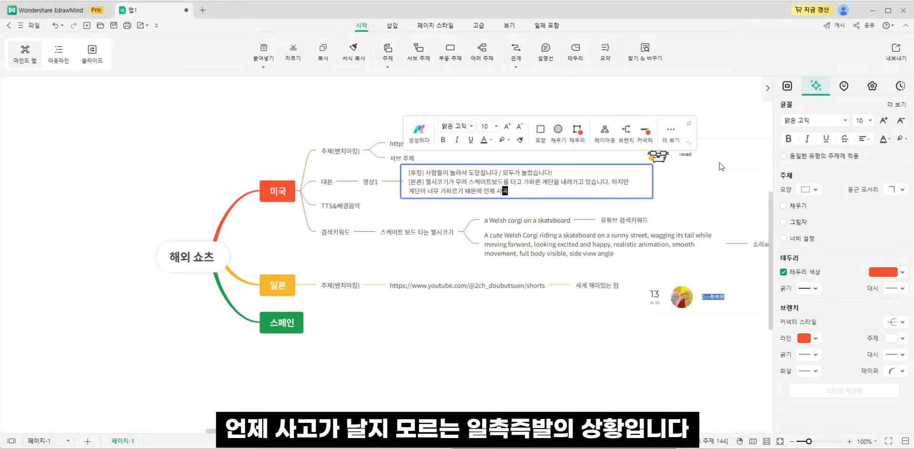
{"action": "type", "text": "가 날지 모르는 ㅇ"}
{"action": "type", "text": "촉즉발의 상황ㅇ"}
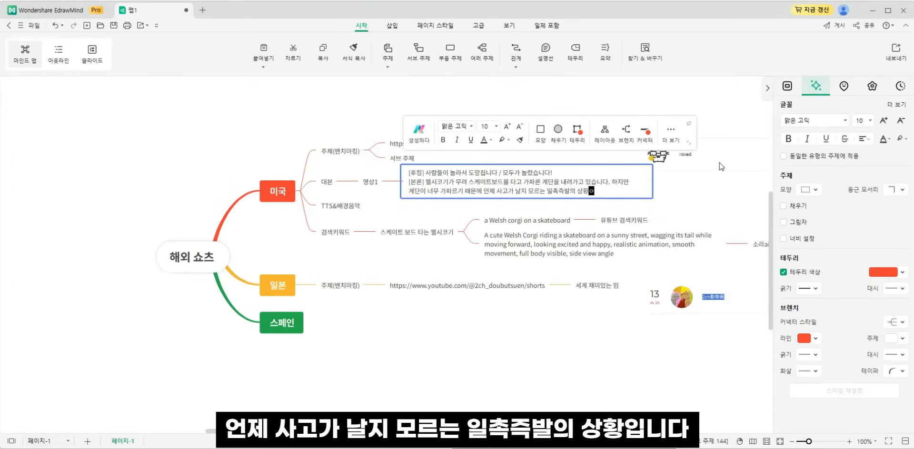
{"action": "type", "text": "입니다!"}
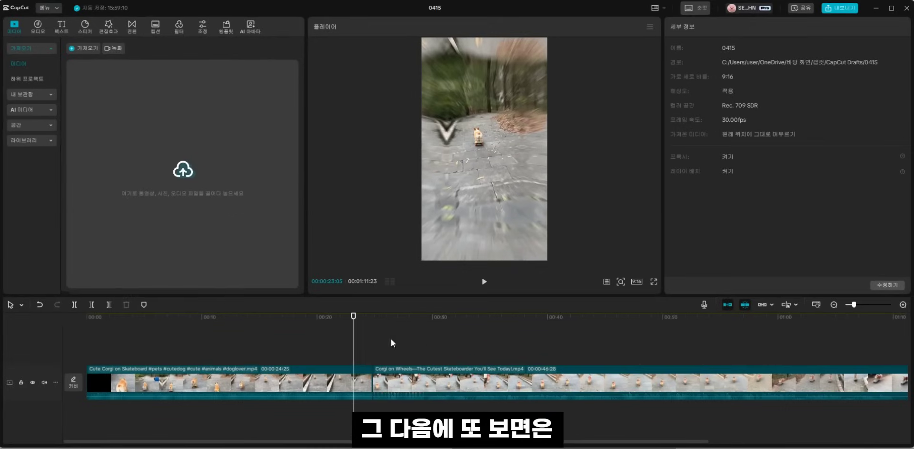
Step: Preview the ride's ending in CapCut and extend the 본론 text with "그러나 아무도 몰랐습니다! 사실 이 웰시코기는 스케이트보드만 몇년을 탄 전문가라는걸요."
{"action": "left_click", "coordinate": [383, 343]}
{"action": "left_click", "coordinate": [641, 352]}
{"action": "left_click", "coordinate": [738, 352]}
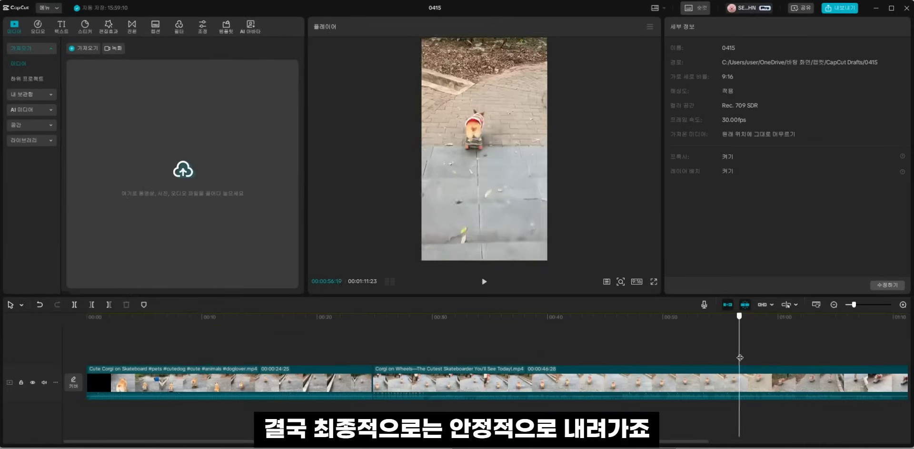
{"action": "scroll", "coordinate": [694, 362], "scroll_direction": "down", "scroll_amount": 2}
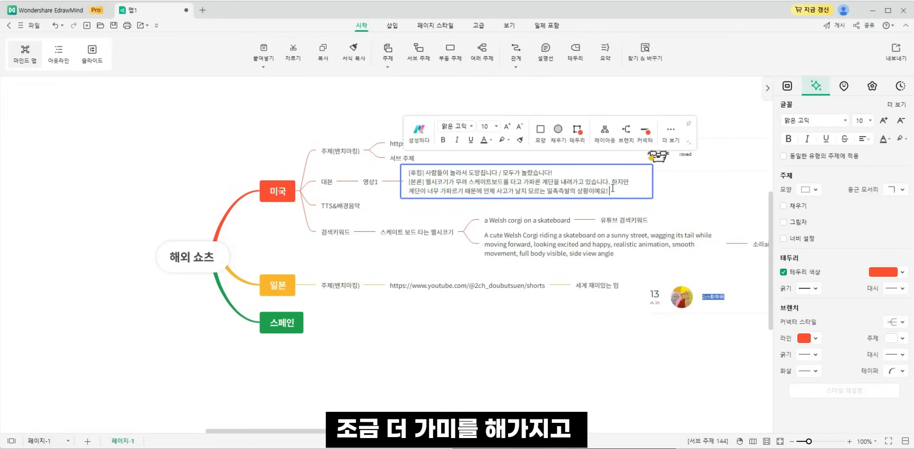
{"action": "type", "text": "그러나 아무도 몰랐ㅅ"}
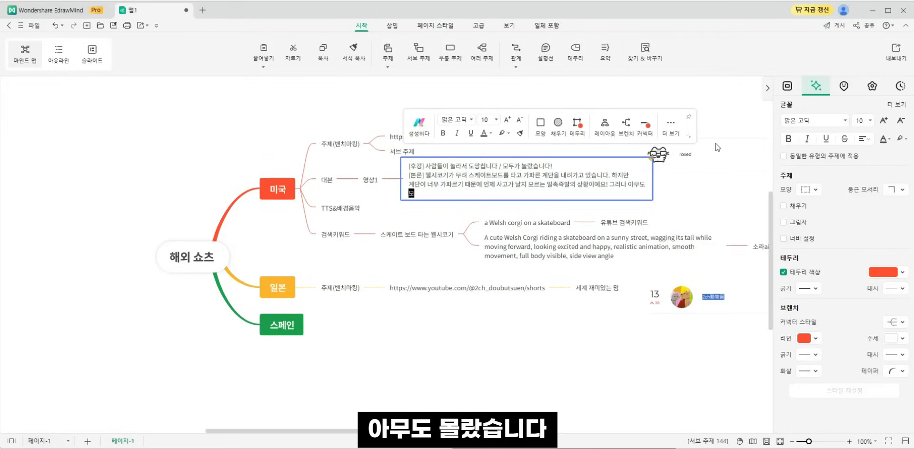
{"action": "type", "text": "습니다! 사실 이 웰시"}
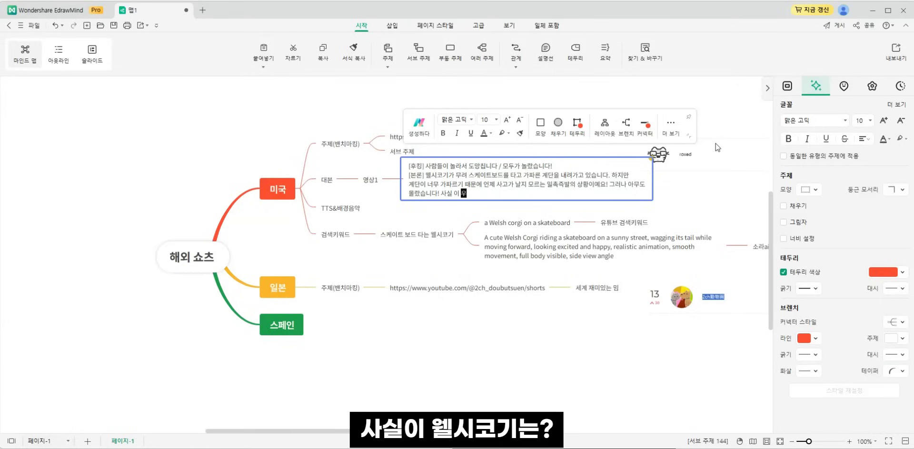
{"action": "type", "text": "코기는 스케이"}
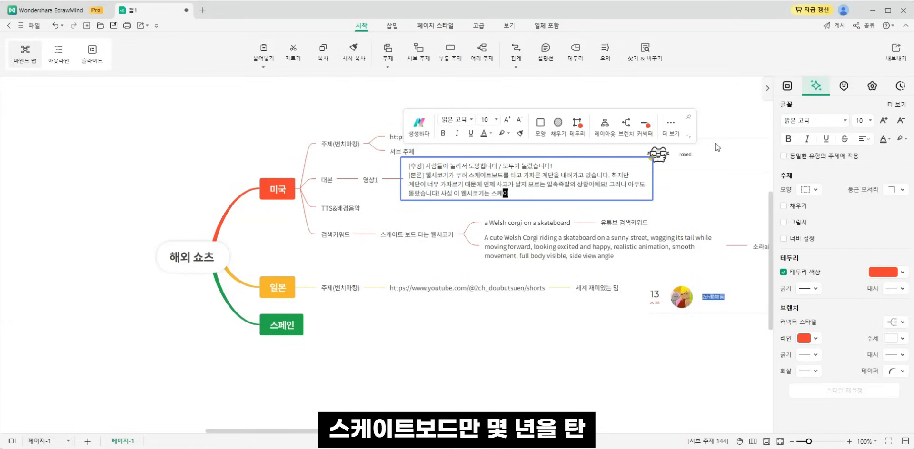
{"action": "type", "text": "트보드만 몇년"}
{"action": "type", "text": "을 탄 전문가라"}
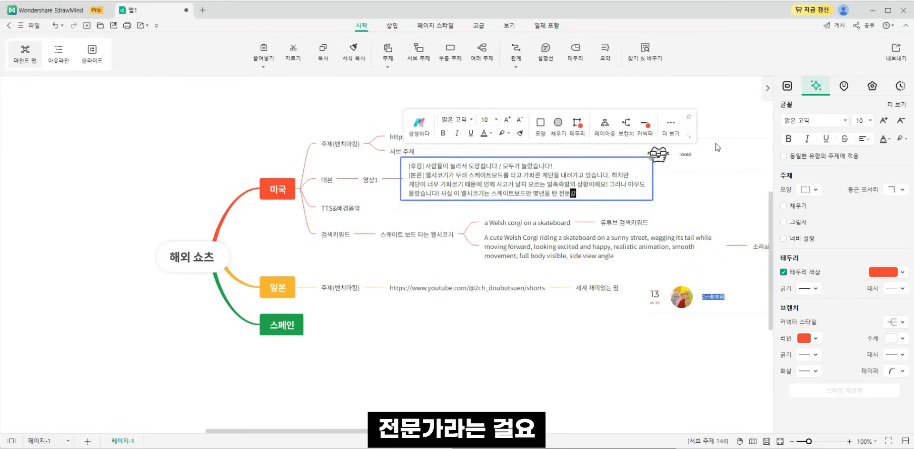
Step: Close the 본론 text with "그래서 한치의 흔들림없이 목적지까지 도착했습니다!"
{"action": "type", "text": "는걸요. 그래서 한"}
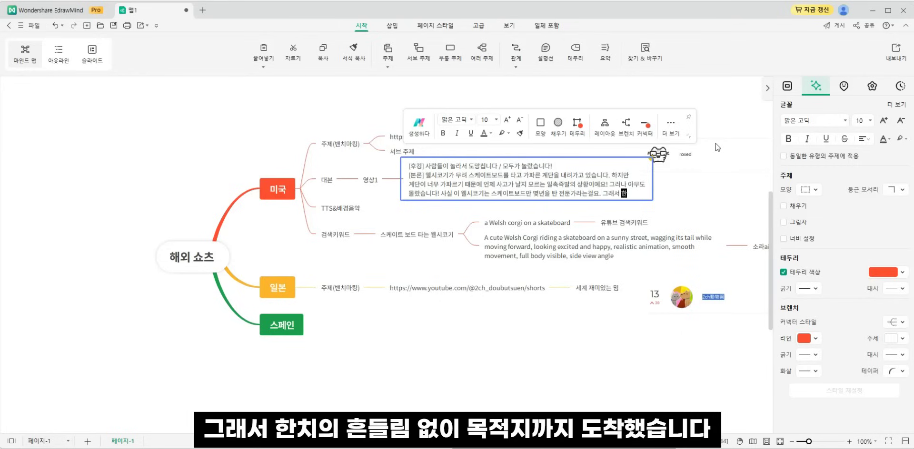
{"action": "type", "text": "치의 흔들림없이"}
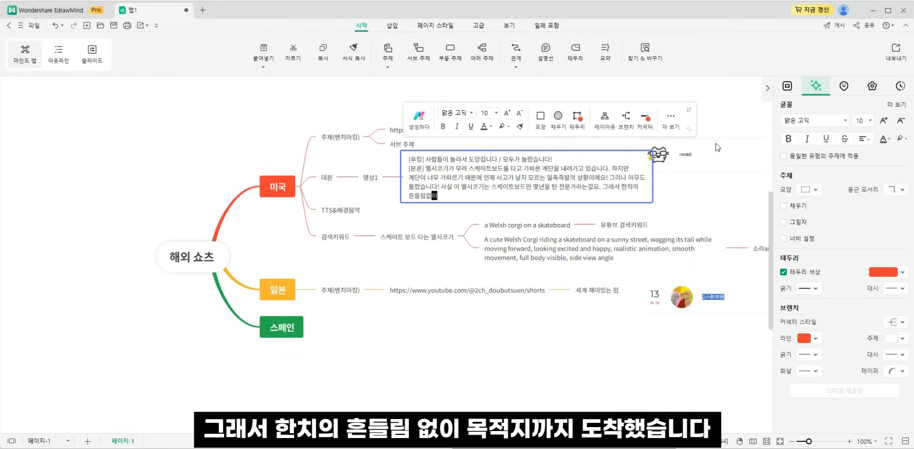
{"action": "type", "text": " 목적지까지 도착했습니다!"}
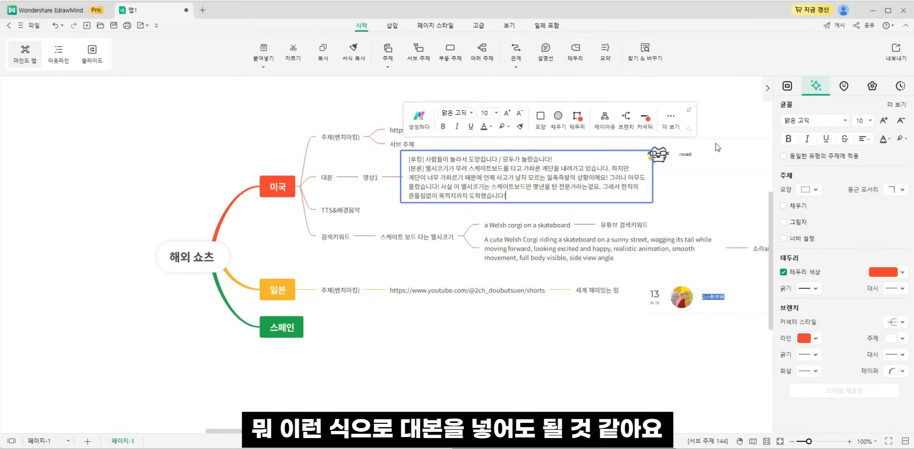
Step: Add the closing line "[유도] 웰시코기가 너무 귀여웠다면 구독 눌러주세요!" to the 영상1 script topic
{"action": "key", "text": "shift+Return"}
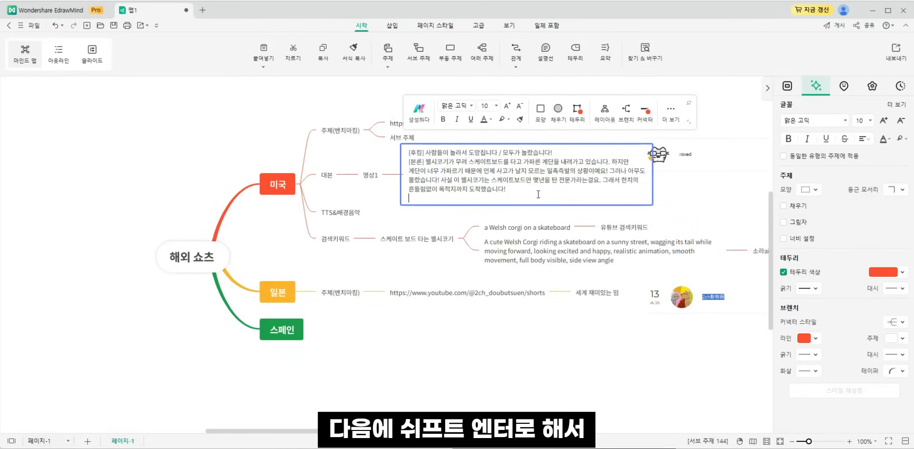
{"action": "type", "text": "ㅊ"}
{"action": "type", "text": "도] 우와"}
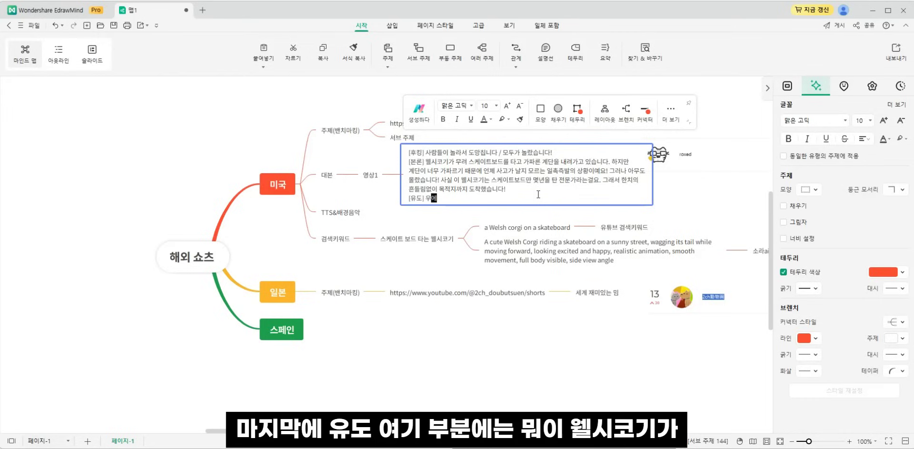
{"action": "key", "text": "BackSpace"}
{"action": "type", "text": "웰시코기가 너무 귀"}
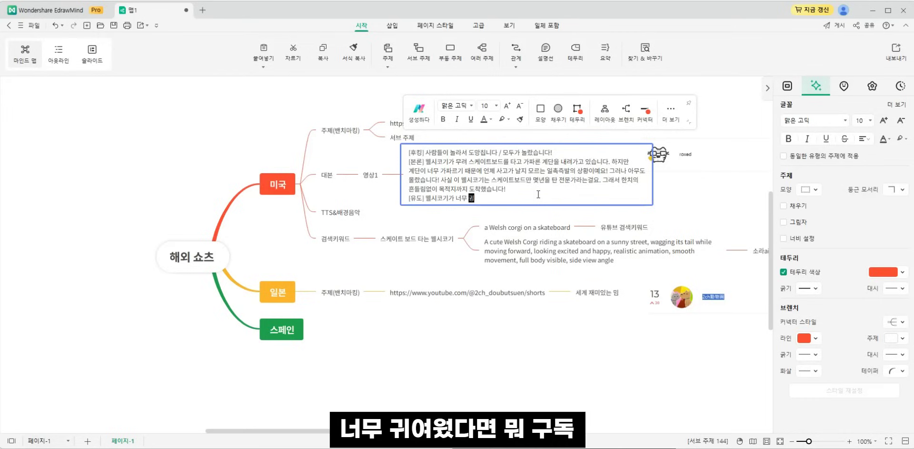
{"action": "type", "text": "여웠다면 구독 눌러주세요!"}
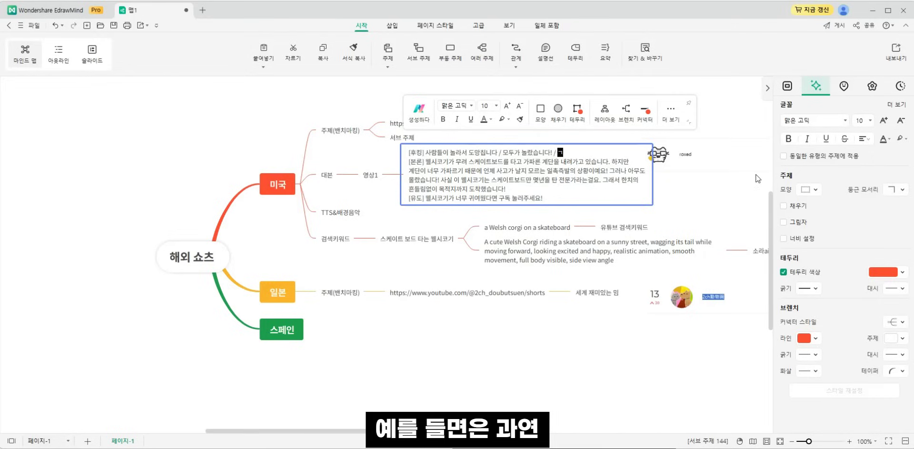
Step: Add a third hook option, "/ 과연 넘어지지 않고 끝까지 갈 수 있을까요?", to the end of the [후킹] line
{"action": "type", "text": "넘어지지 않"}
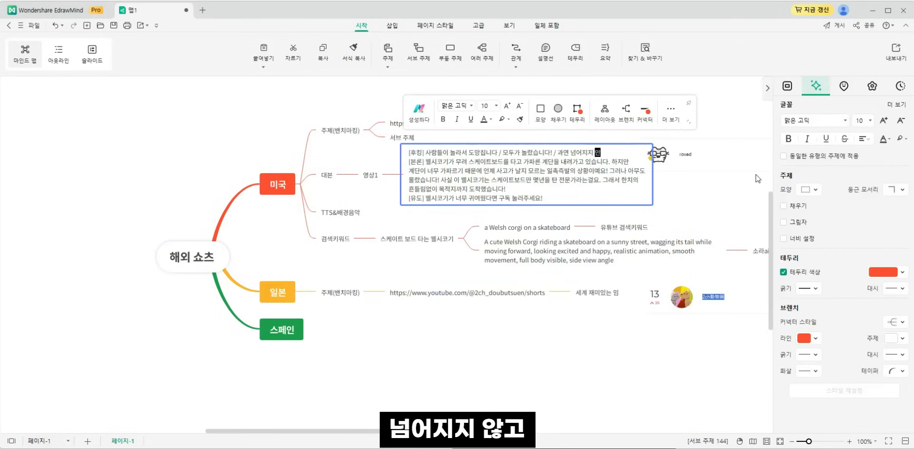
{"action": "type", "text": "고 끝까지 갈 수 있을까요?"}
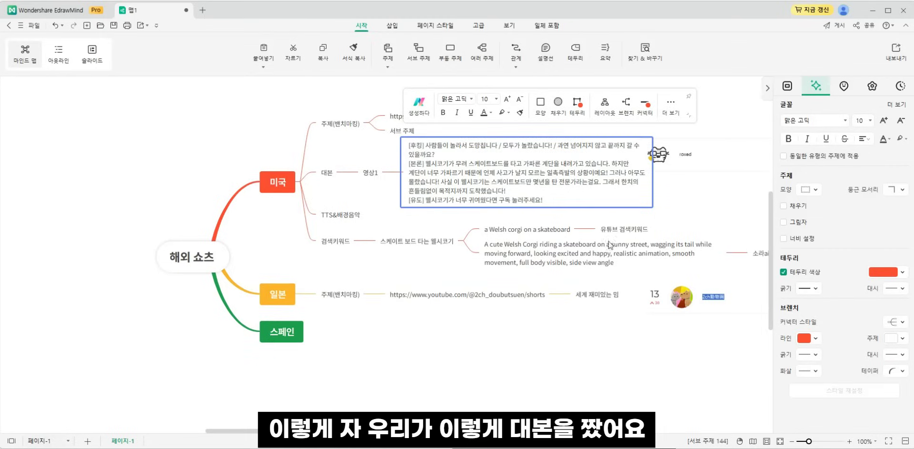
{"action": "left_click", "coordinate": [556, 362]}
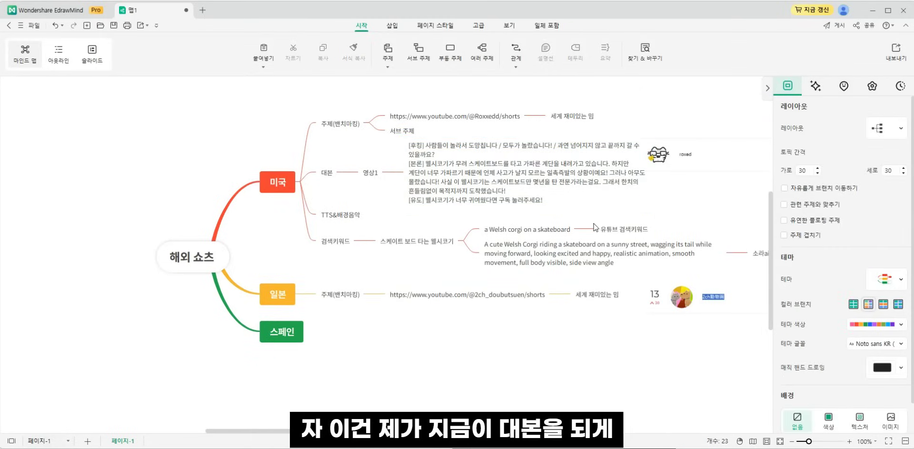
Step: Move the roxxed channel image slightly farther away from the script text in the 미국 branch
{"action": "left_click", "coordinate": [689, 156]}
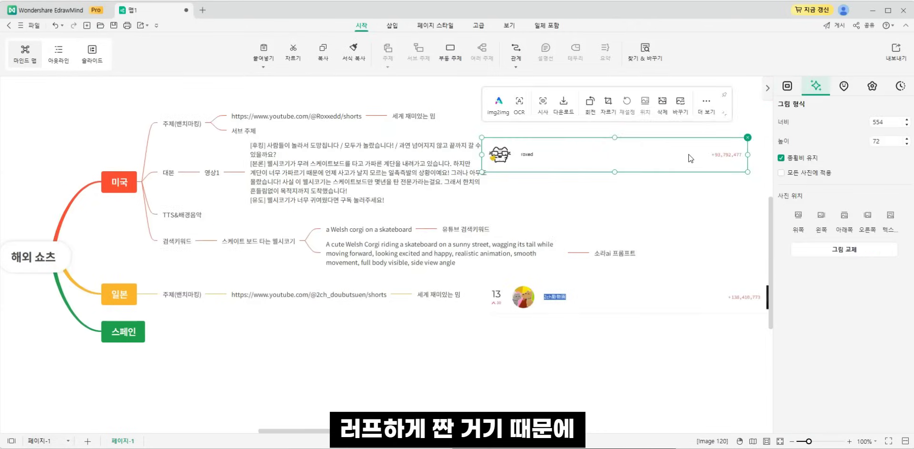
{"action": "left_click_drag", "start_coordinate": [589, 152], "coordinate": [631, 140]}
{"action": "left_click", "coordinate": [450, 124]}
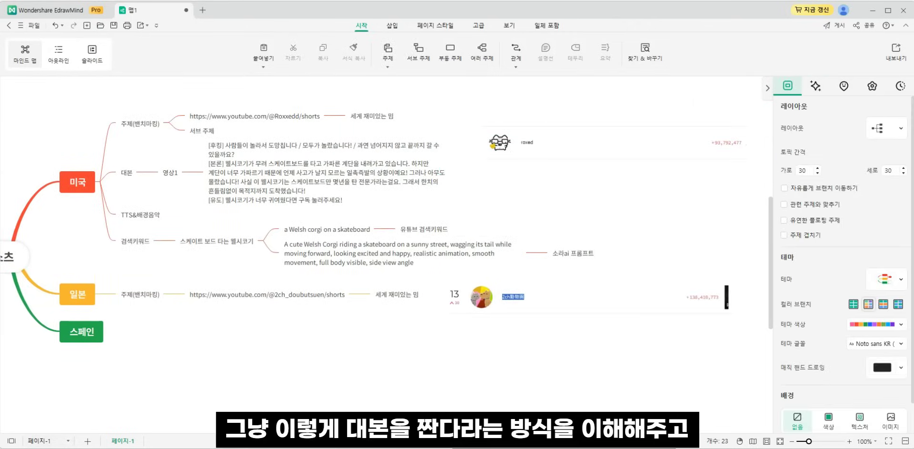
{"action": "left_click_drag", "start_coordinate": [547, 431], "coordinate": [471, 431]}
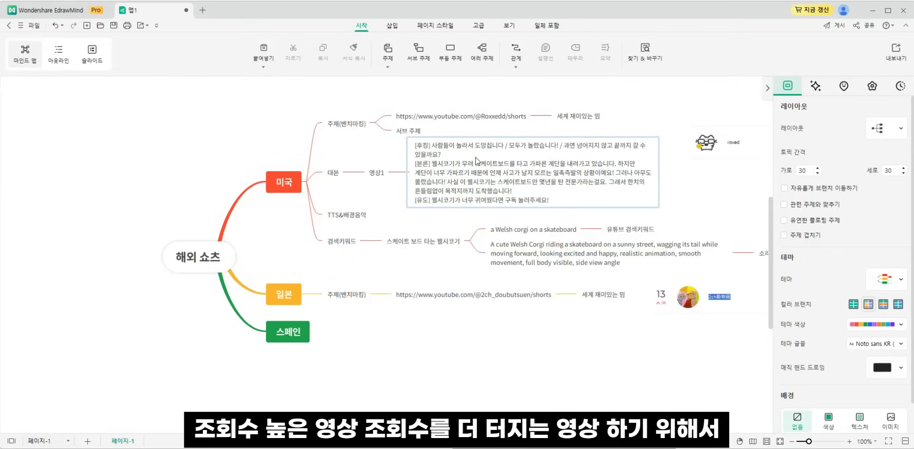
Step: Copy the 영상1 script into Notepad, keeping only the "과연 넘어지지 않고…" hook and no section labels, and join it into one paragraph
{"action": "left_click", "coordinate": [519, 158]}
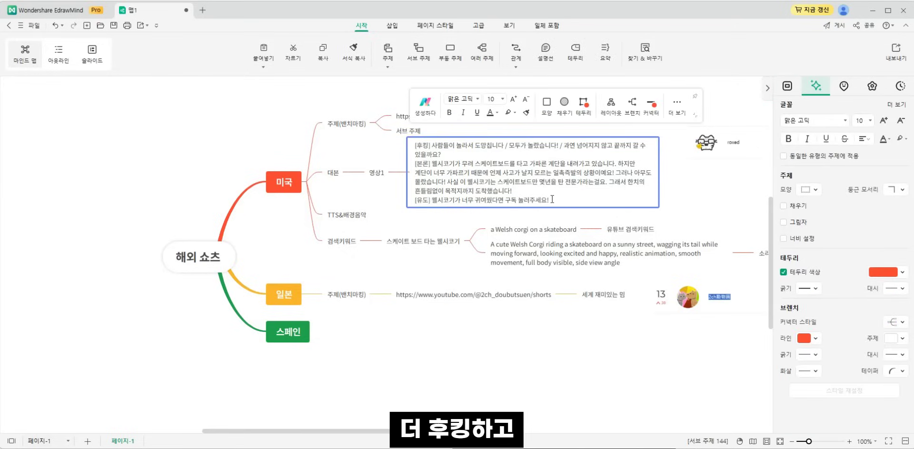
{"action": "left_click_drag", "start_coordinate": [551, 201], "coordinate": [402, 148]}
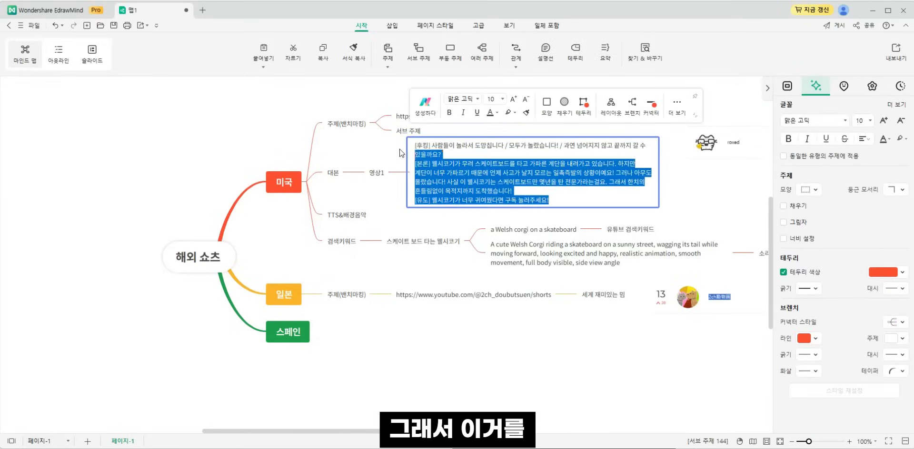
{"action": "key", "text": "ctrl+c"}
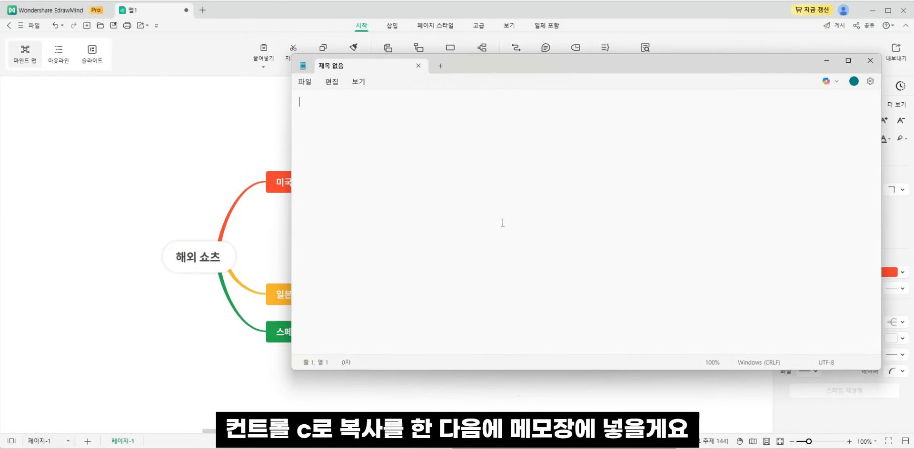
{"action": "key", "text": "ctrl+v"}
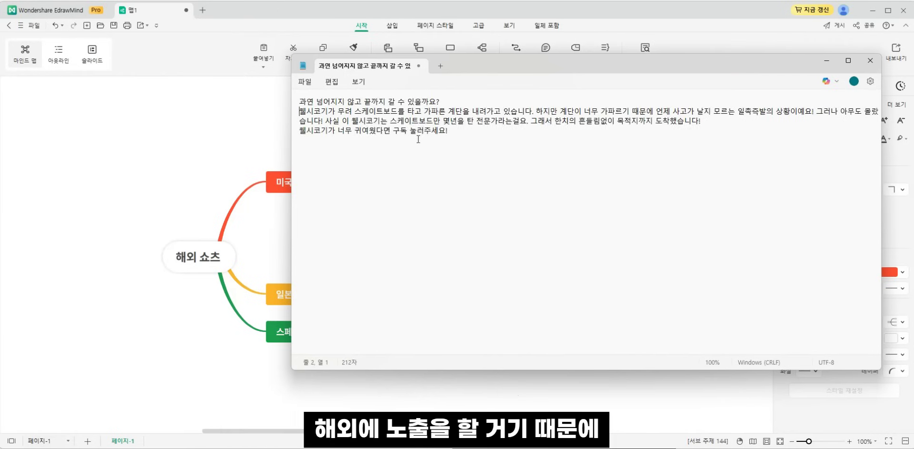
{"action": "key", "text": "BackSpace"}
{"action": "key", "text": "BackSpace"}
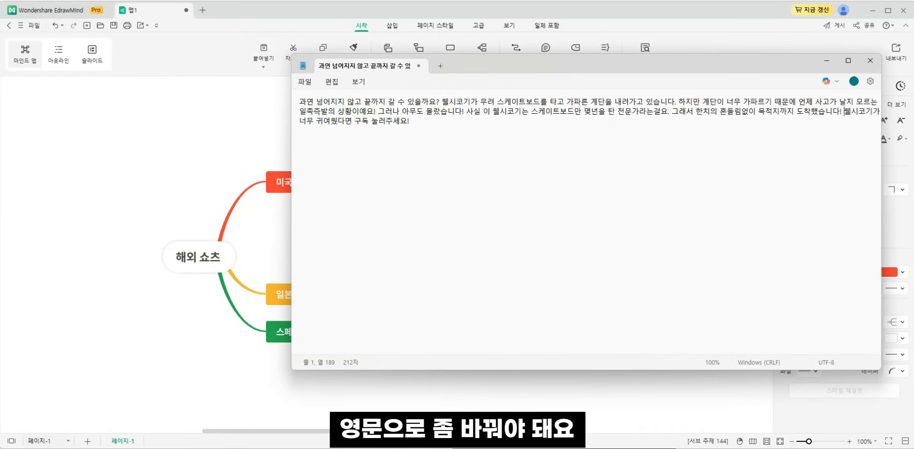
Step: Give ChatGPT the script with "이 대본을 바탕으로 미국대상으로 쇼츠영상을 만들거야. 미국인들이 들어도 어색하지 않게 영어로 번역해줘"
{"action": "key", "text": "ctrl+a"}
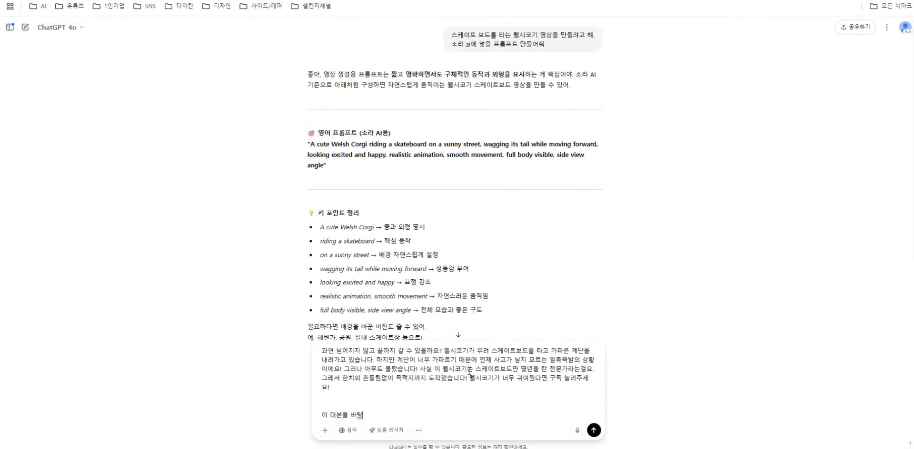
{"action": "type", "text": "으로 미국드"}
{"action": "type", "text": "상으루"}
{"action": "type", "text": " 쇼츠영사을 만들거야. "}
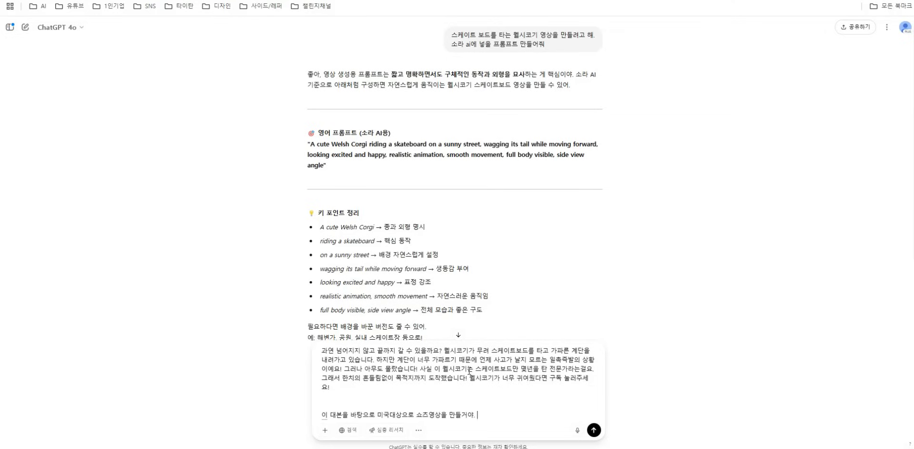
{"action": "type", "text": "미국인들이 어색"}
{"action": "type", "text": "어도 어색하지 않"}
{"action": "type", "text": "게 영어로 번"}
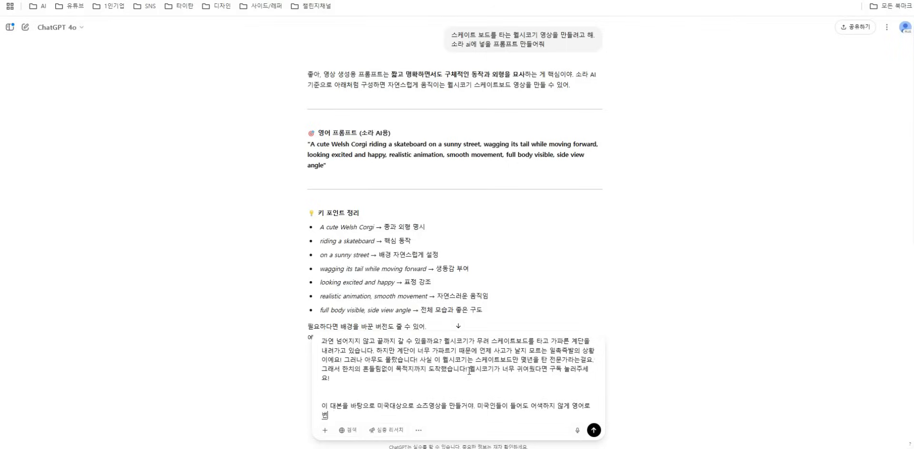
{"action": "type", "text": "역해줘"}
{"action": "key", "text": "Return"}
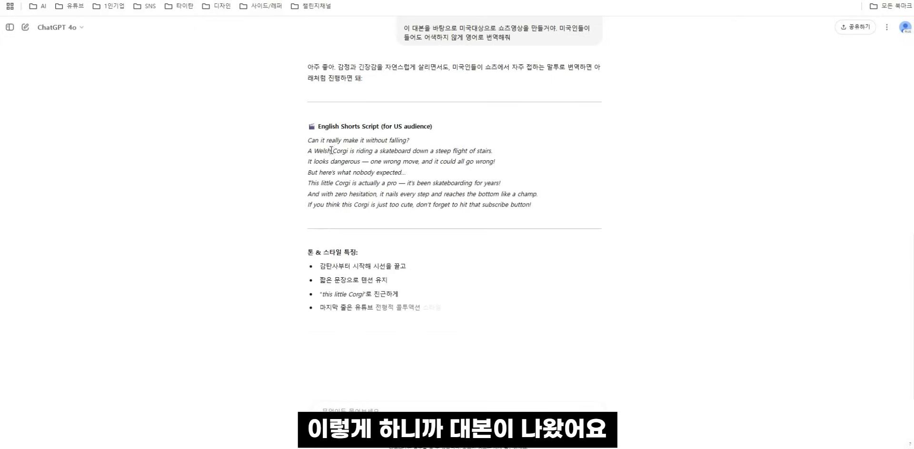
Step: Copy the English Shorts script from ChatGPT and paste it into Papago with the translation direction swapped
{"action": "left_click_drag", "start_coordinate": [312, 142], "coordinate": [553, 204]}
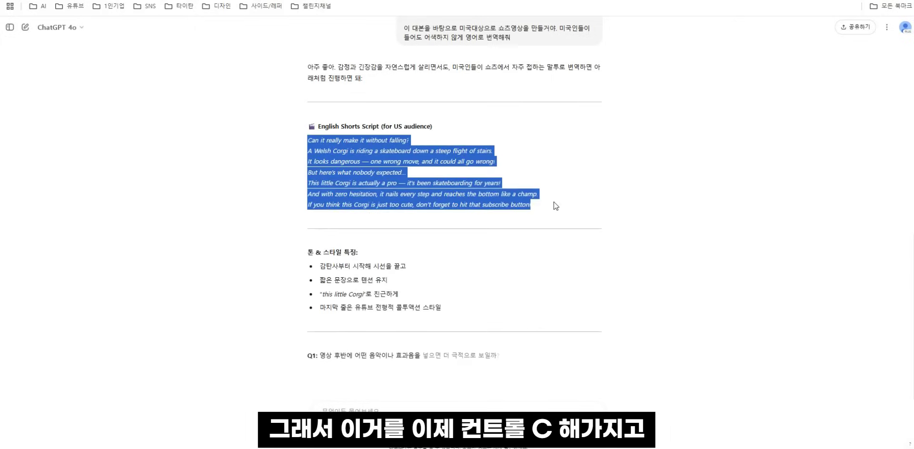
{"action": "key", "text": "ctrl+t"}
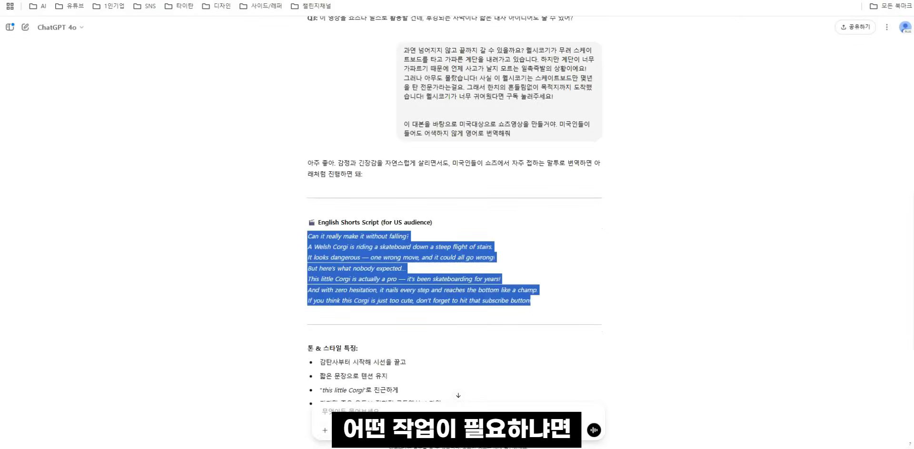
{"action": "key", "text": "ctrl+Tab"}
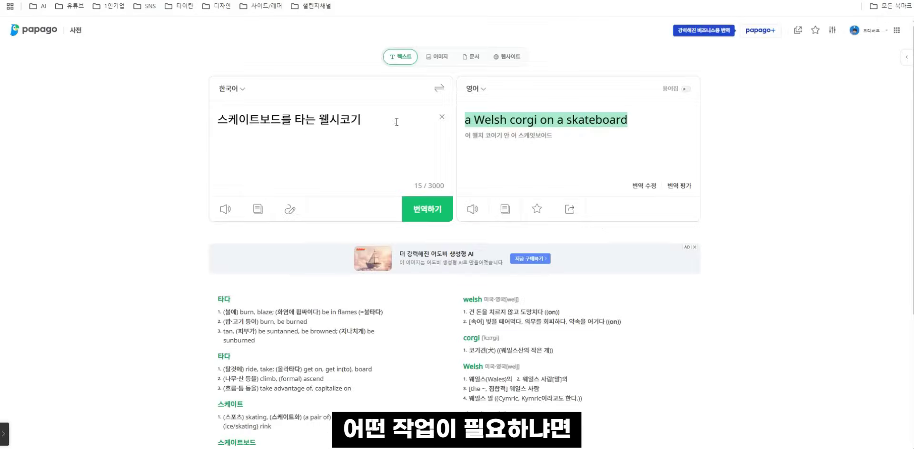
{"action": "left_click", "coordinate": [440, 89]}
{"action": "key", "text": "ctrl+a"}
{"action": "key", "text": "ctrl+v"}
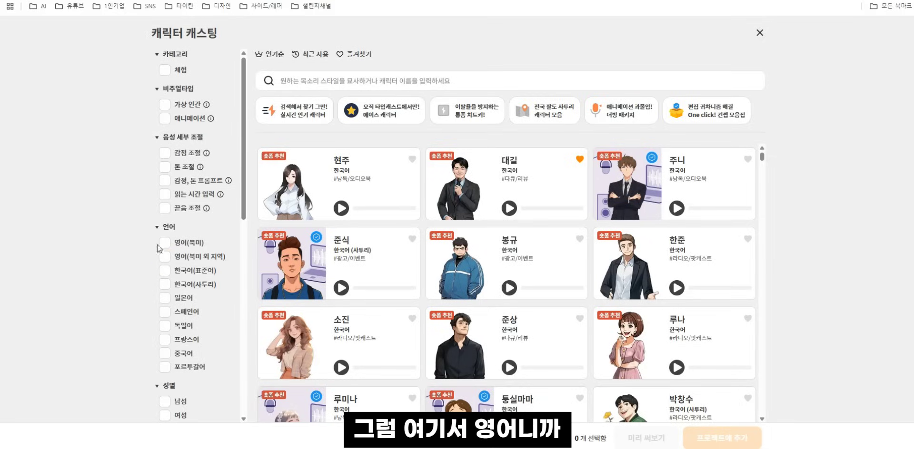
Step: Filter Typecast's character casting list to 영어(북미) and 여성 voices and browse the matching characters
{"action": "left_click", "coordinate": [191, 243]}
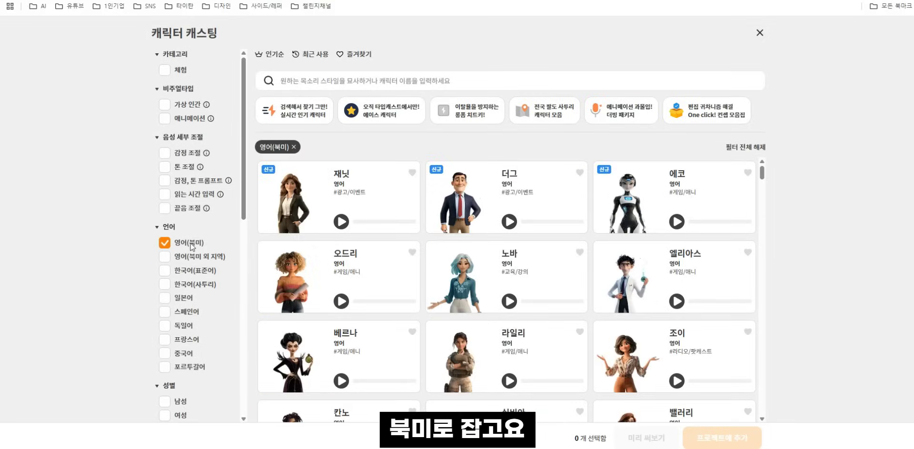
{"action": "scroll", "coordinate": [217, 312], "scroll_direction": "down", "scroll_amount": 2}
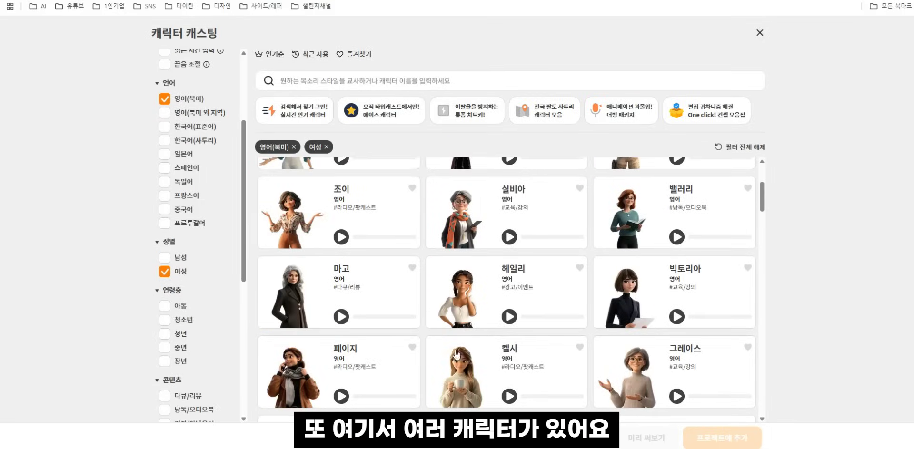
{"action": "scroll", "coordinate": [505, 333], "scroll_direction": "down", "scroll_amount": 3}
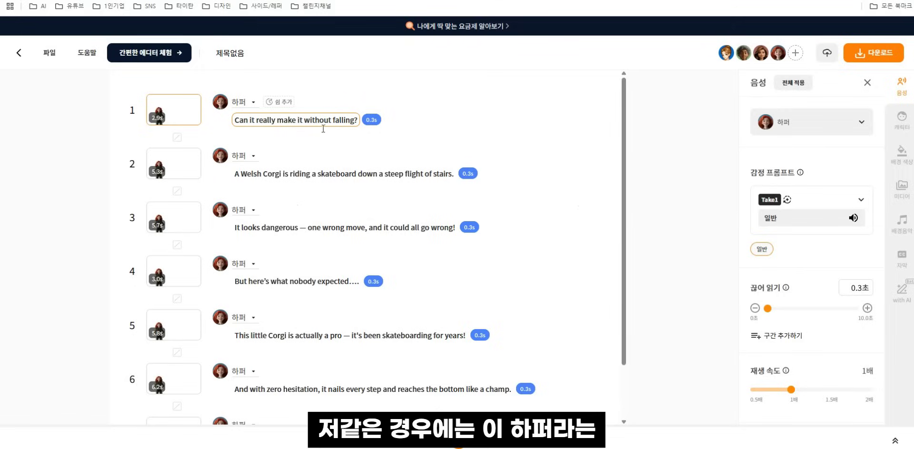
Step: Clear the Typecast project's existing lines and paste in the English script from ChatGPT with 하퍼 as the voice
{"action": "key", "text": "ctrl+a"}
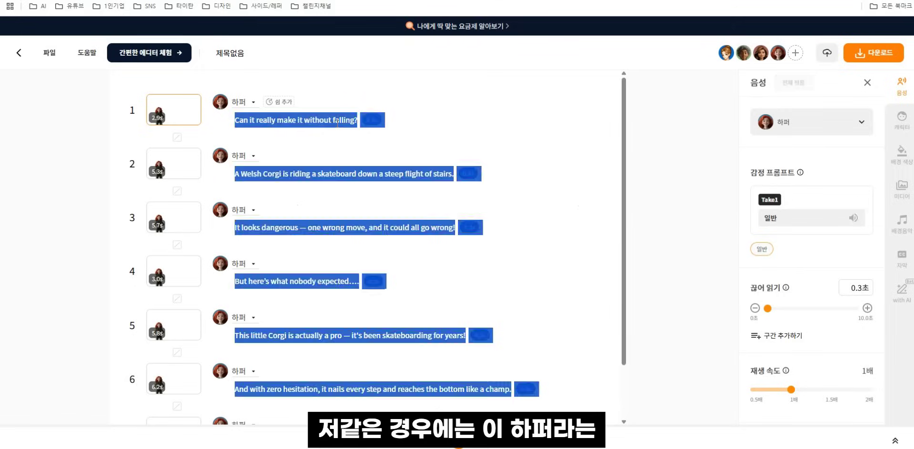
{"action": "key", "text": "BackSpace"}
{"action": "left_click", "coordinate": [240, 102]}
{"action": "left_click", "coordinate": [250, 178]}
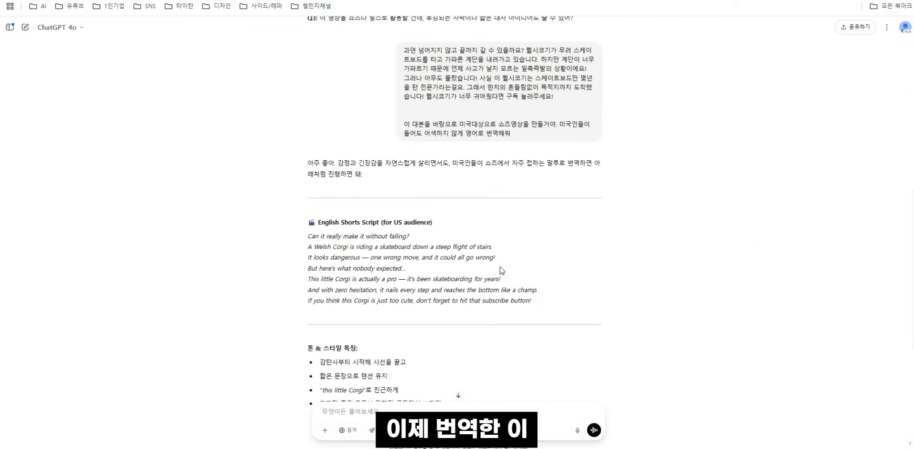
{"action": "left_click_drag", "start_coordinate": [545, 304], "coordinate": [295, 245]}
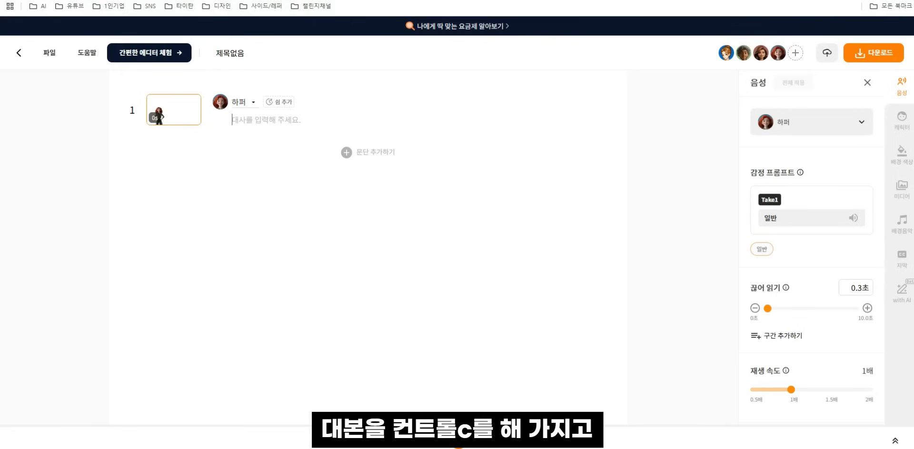
{"action": "key", "text": "ctrl+v"}
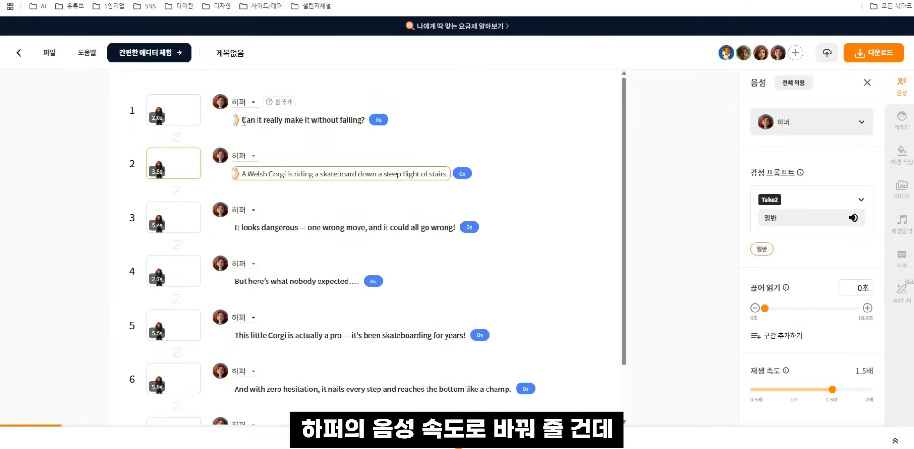
Step: Try a playback speed of 1.3배 on all the script lines and listen to the voice
{"action": "left_click_drag", "start_coordinate": [244, 120], "coordinate": [478, 310]}
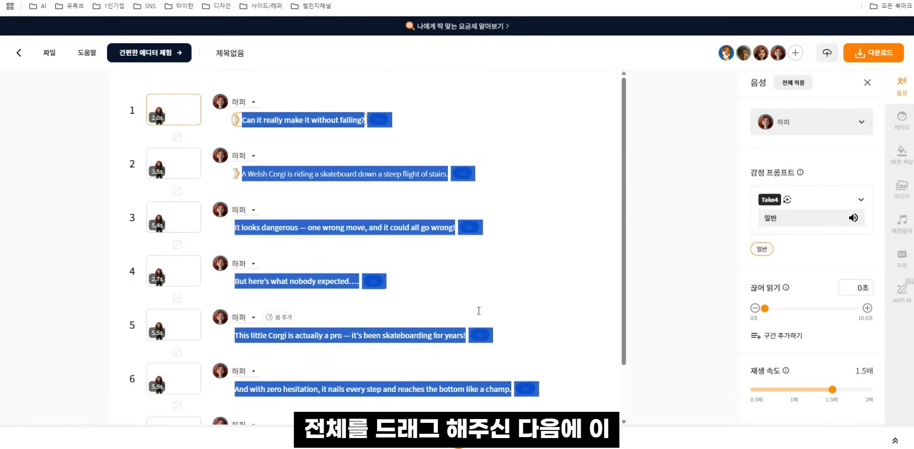
{"action": "left_click", "coordinate": [816, 390]}
{"action": "left_click", "coordinate": [303, 118]}
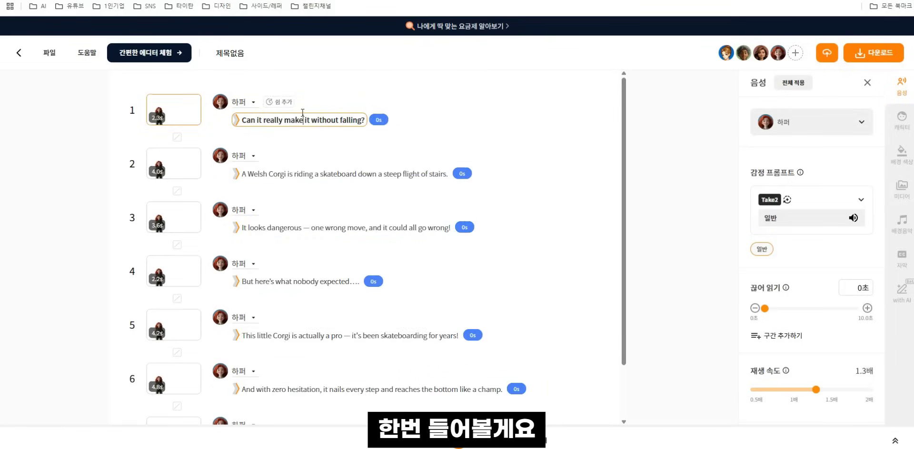
{"action": "left_click", "coordinate": [302, 174]}
{"action": "left_click", "coordinate": [312, 120]}
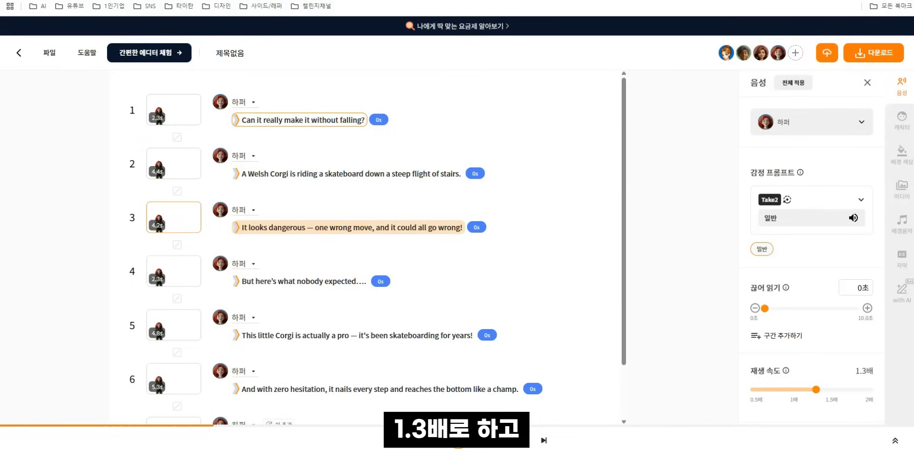
Step: Set the playback speed of all seven script lines to 1.4배
{"action": "left_click_drag", "start_coordinate": [239, 120], "coordinate": [535, 383]}
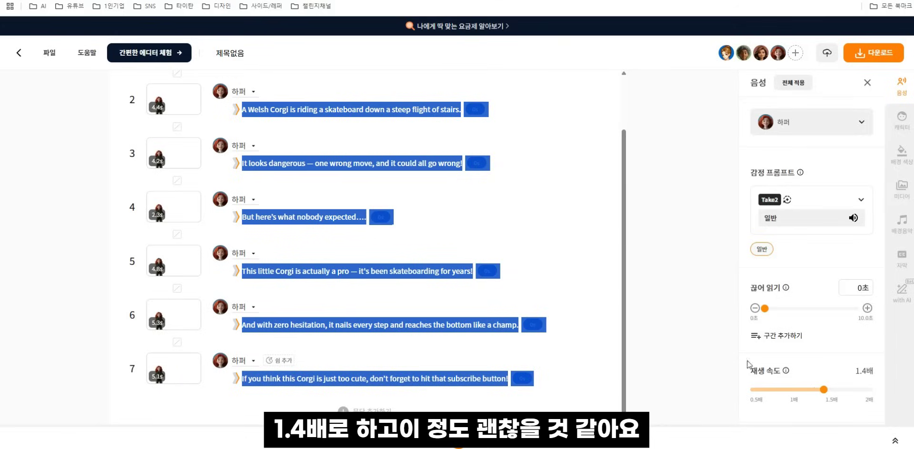
{"action": "scroll", "coordinate": [418, 233], "scroll_direction": "up", "scroll_amount": 2}
{"action": "left_click", "coordinate": [303, 136]}
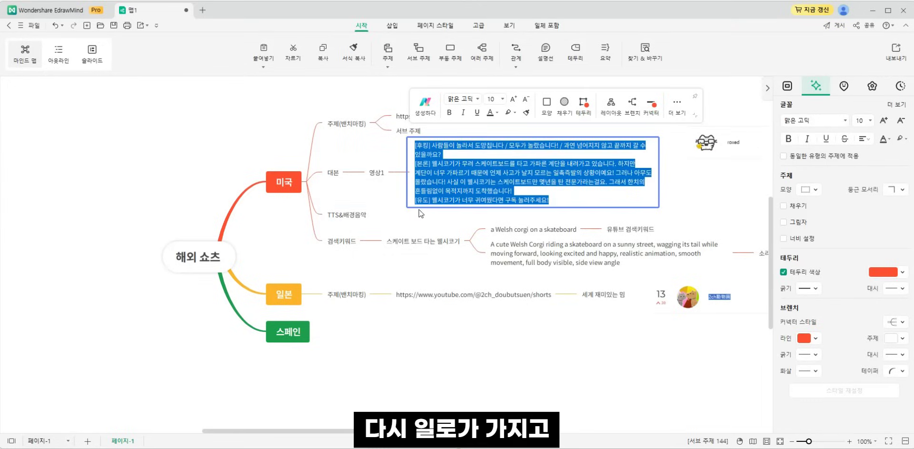
Step: Add a 채널1 subtopic under TTS&배경음악 in the mind map with the child note 하퍼 / 음성배속 1.4
{"action": "left_click", "coordinate": [418, 213]}
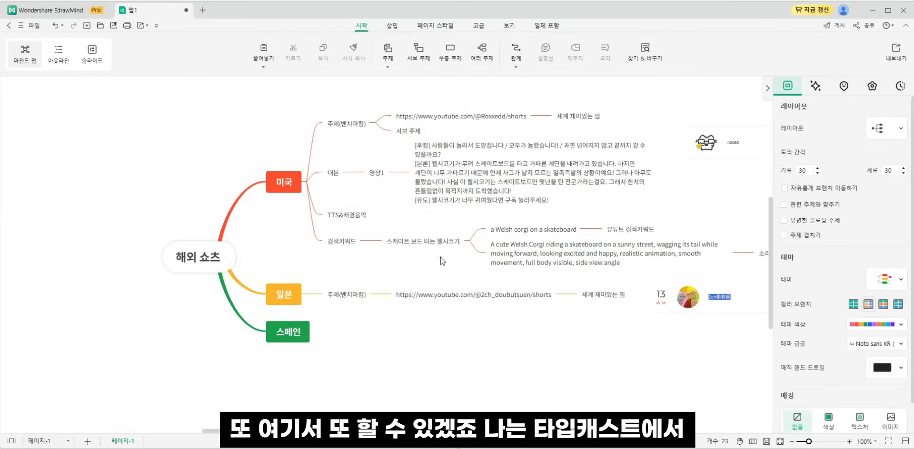
{"action": "key", "text": "Tab"}
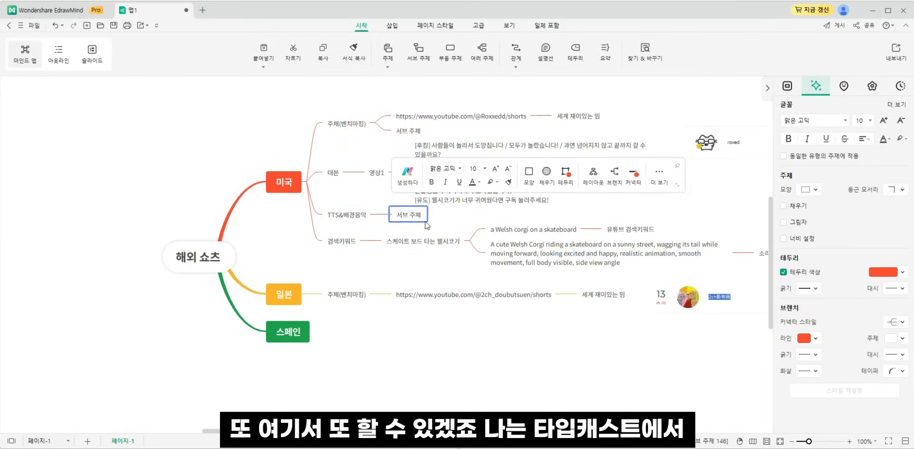
{"action": "type", "text": "채널"}
{"action": "key", "text": "Tab"}
{"action": "type", "text": "ㅎ"}
{"action": "type", "text": "퍼 / 음ㅅ"}
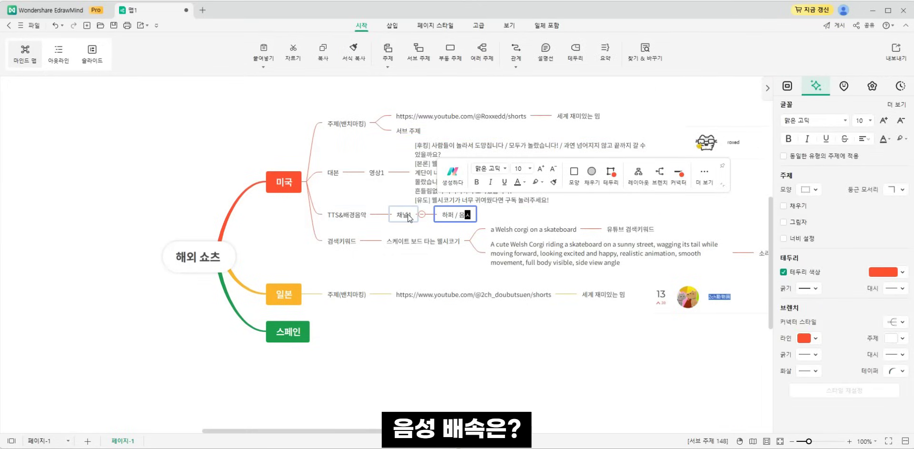
{"action": "type", "text": "성배속 1.4"}
{"action": "left_click", "coordinate": [501, 324]}
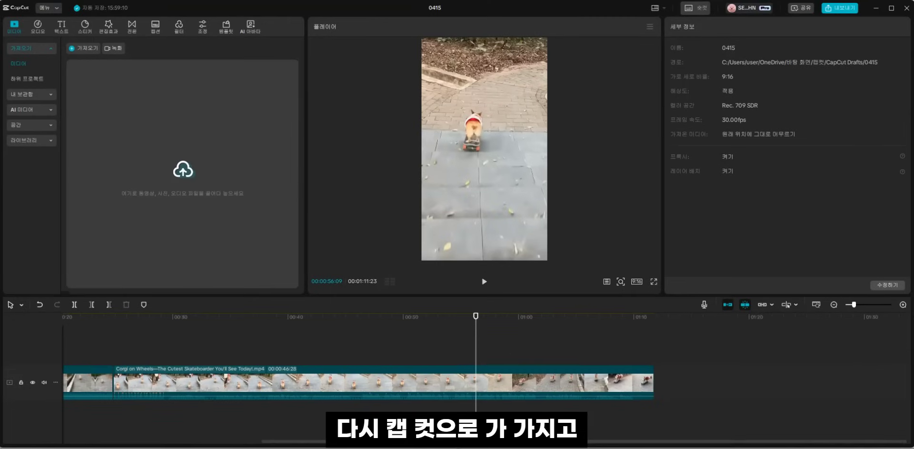
Step: Switch to CapCut, add the downloaded voice-over MP3 below the video track, and align it to the start of the timeline
{"action": "left_click_drag", "start_coordinate": [912, 357], "coordinate": [481, 404]}
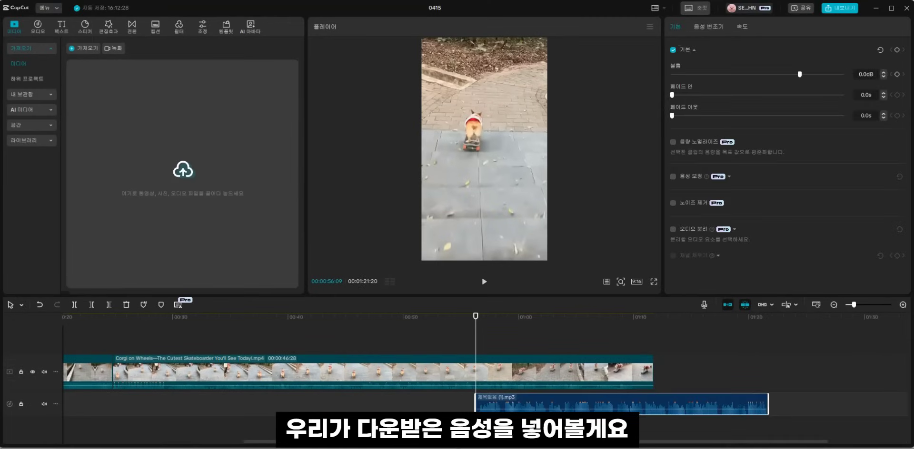
{"action": "left_click_drag", "start_coordinate": [547, 404], "coordinate": [164, 404]}
{"action": "left_click", "coordinate": [334, 332]}
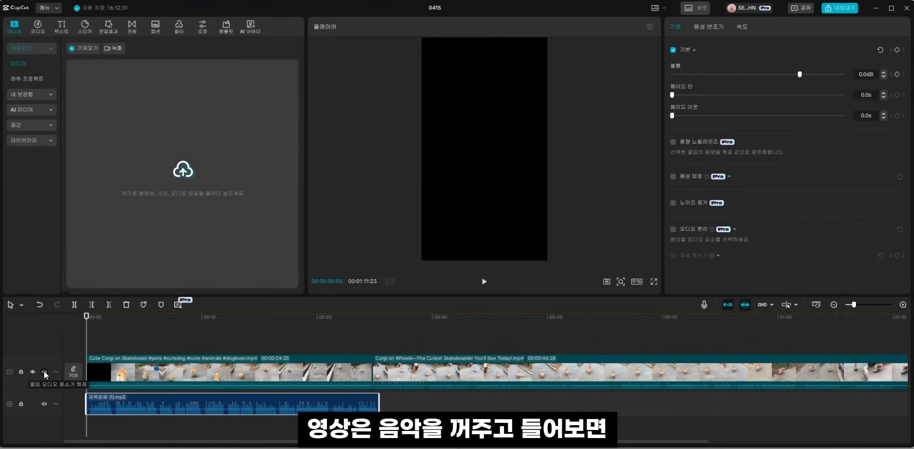
Step: Mute the original audio of the video track and play back the opening seconds with the voice-over
{"action": "left_click", "coordinate": [44, 371]}
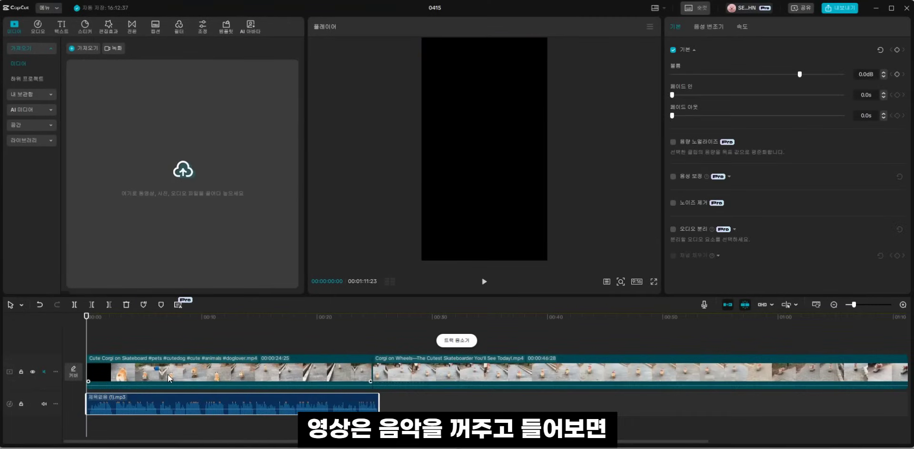
{"action": "key", "text": "space"}
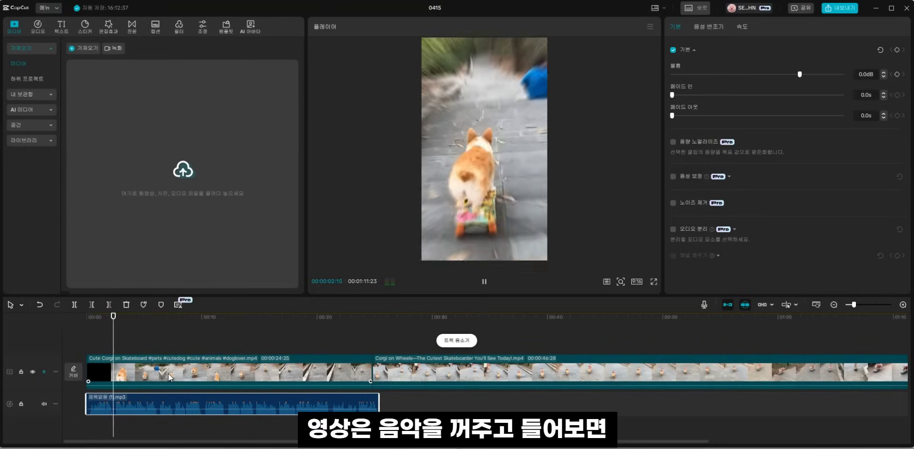
{"action": "key", "text": "space"}
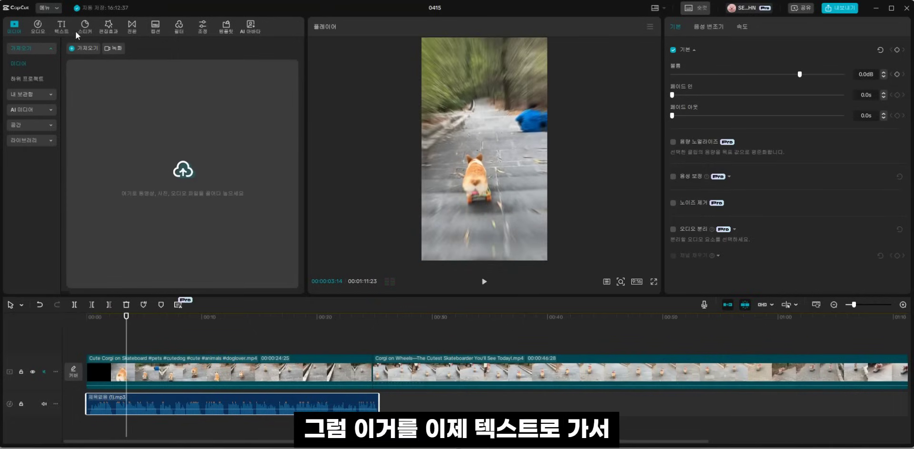
Step: Generate auto captions for the voice-over with 영어 as the source language and preview them over the opening
{"action": "left_click", "coordinate": [67, 28]}
{"action": "left_click", "coordinate": [119, 62]}
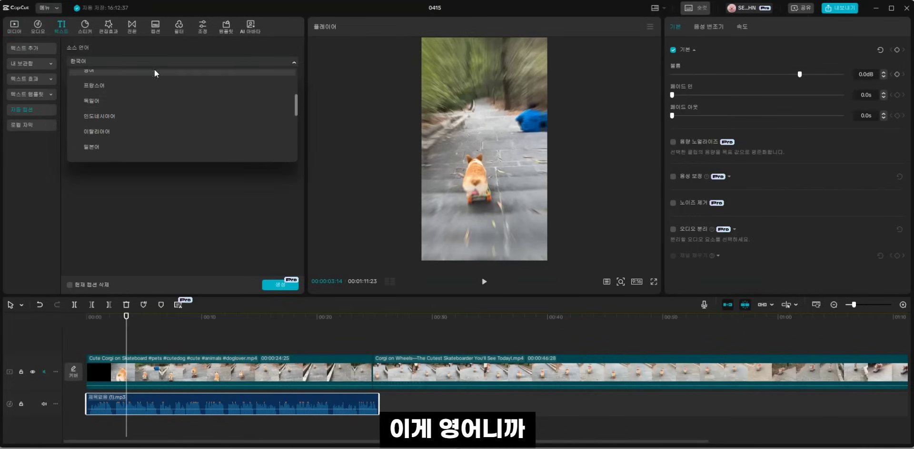
{"action": "scroll", "coordinate": [293, 113], "scroll_direction": "up", "scroll_amount": 2}
{"action": "left_click", "coordinate": [164, 116]}
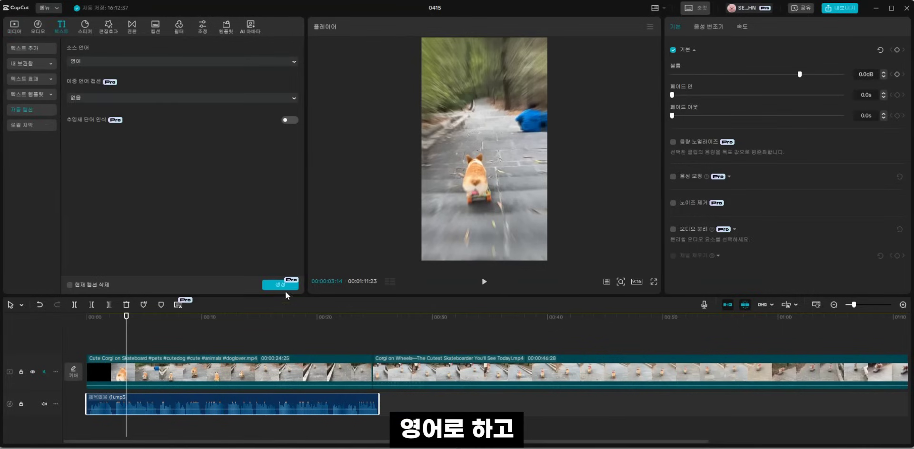
{"action": "left_click", "coordinate": [285, 288]}
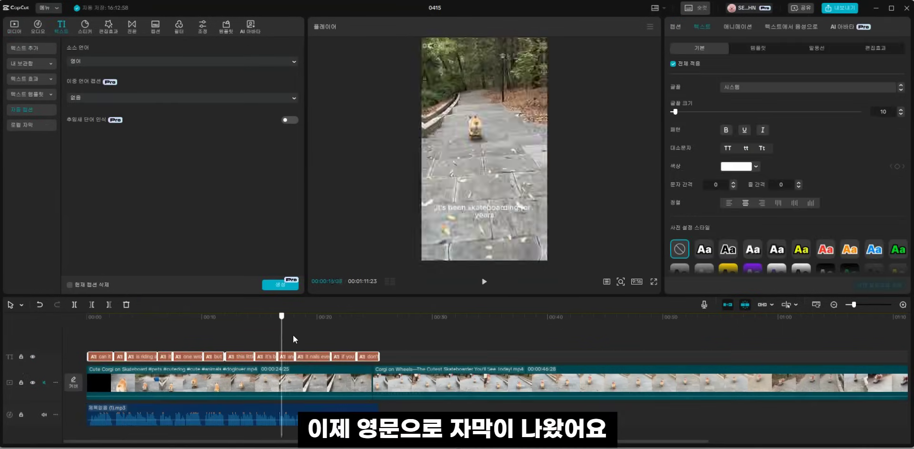
{"action": "left_click_drag", "start_coordinate": [281, 335], "coordinate": [113, 335]}
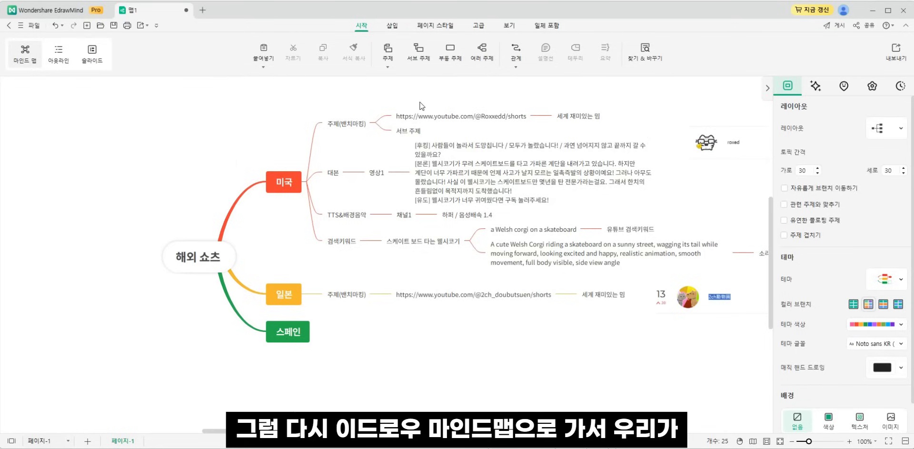
Step: Switch to EdrawMind and look up the Roxxedd Shorts benchmark link under 주제(벤치마킹) as a caption style reference
{"action": "left_click", "coordinate": [420, 119]}
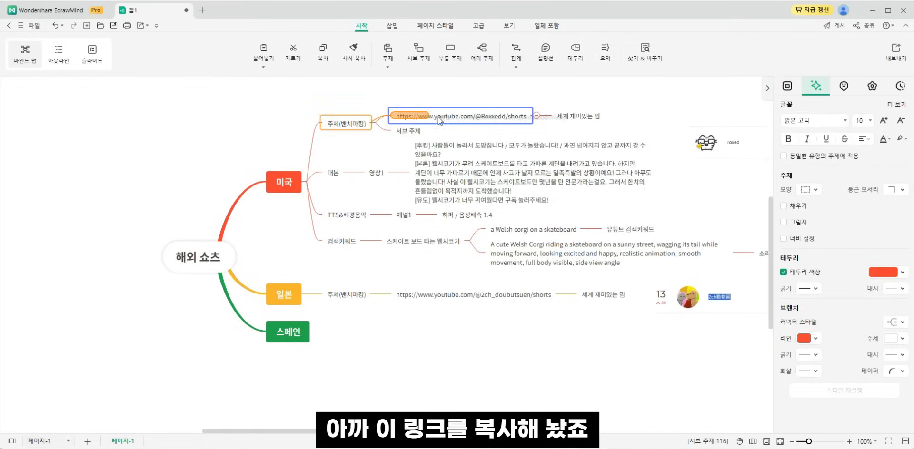
{"action": "left_click", "coordinate": [402, 105]}
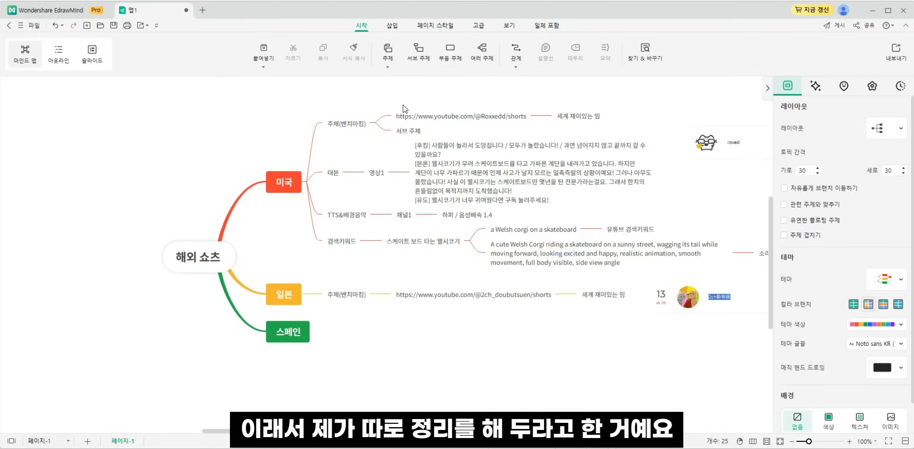
{"action": "left_click", "coordinate": [398, 116]}
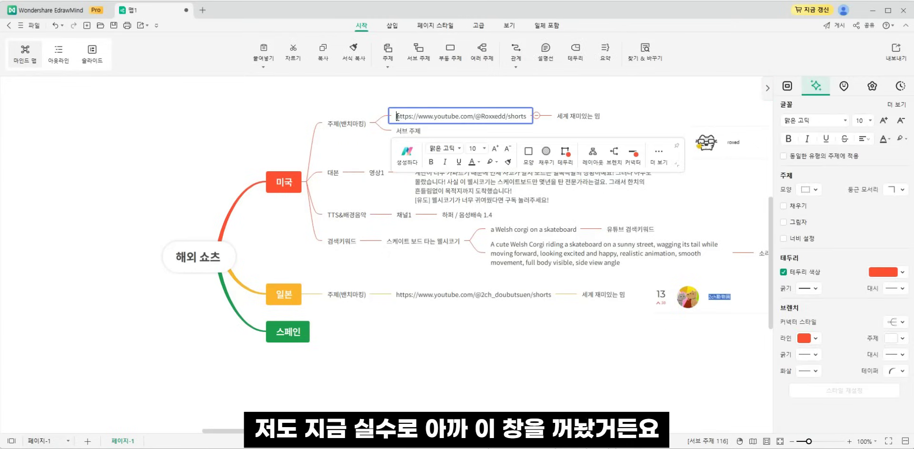
{"action": "left_click", "coordinate": [398, 117]}
{"action": "left_click", "coordinate": [193, 121]}
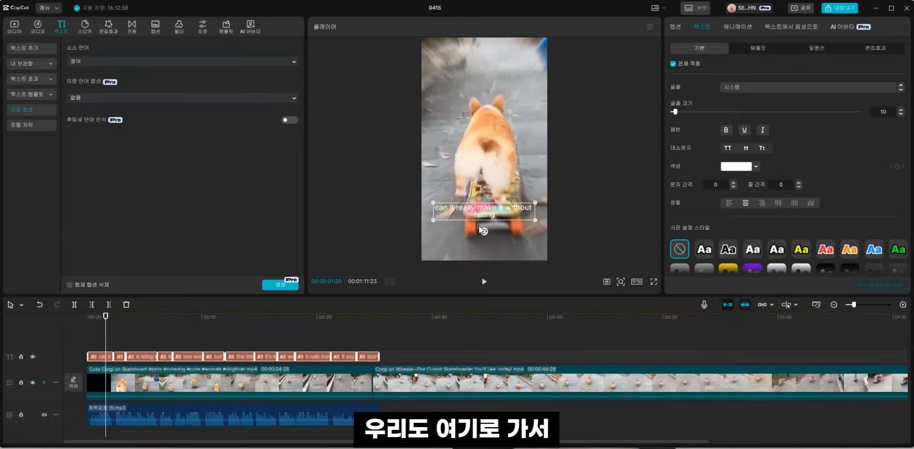
Step: In CapCut, apply the yellow text style preset and the MADE-Mellow-Bold font to all captions
{"action": "left_click", "coordinate": [803, 251]}
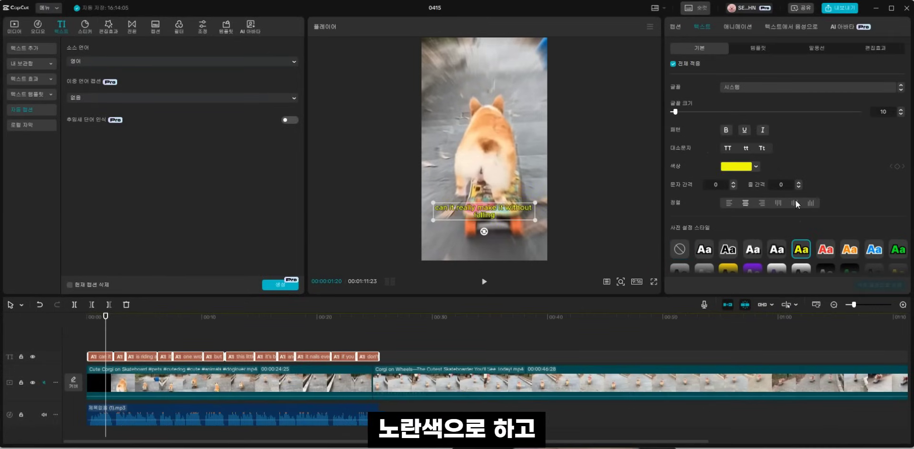
{"action": "left_click", "coordinate": [747, 86]}
{"action": "scroll", "coordinate": [809, 171], "scroll_direction": "down", "scroll_amount": 3}
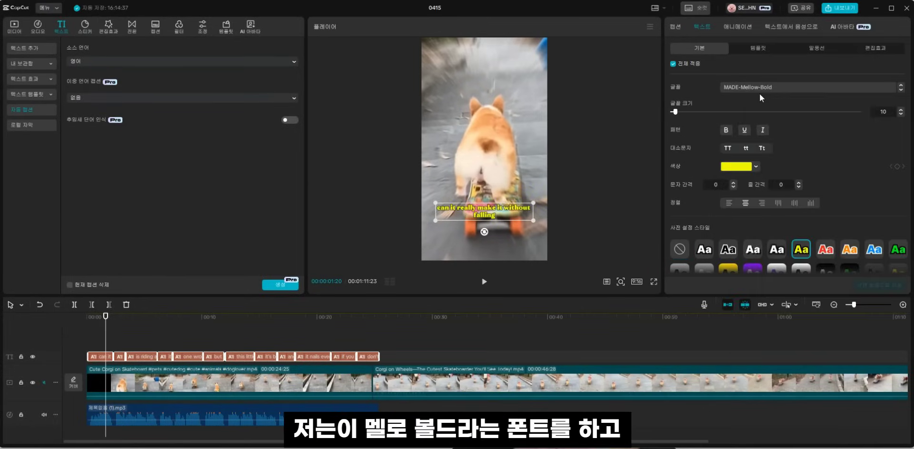
Step: Set the caption font size to 20 and move the captions higher in the frame, following the reference corgi Short
{"action": "left_click", "coordinate": [900, 110]}
{"action": "left_click", "coordinate": [899, 110]}
{"action": "left_click", "coordinate": [900, 111]}
{"action": "left_click", "coordinate": [900, 110]}
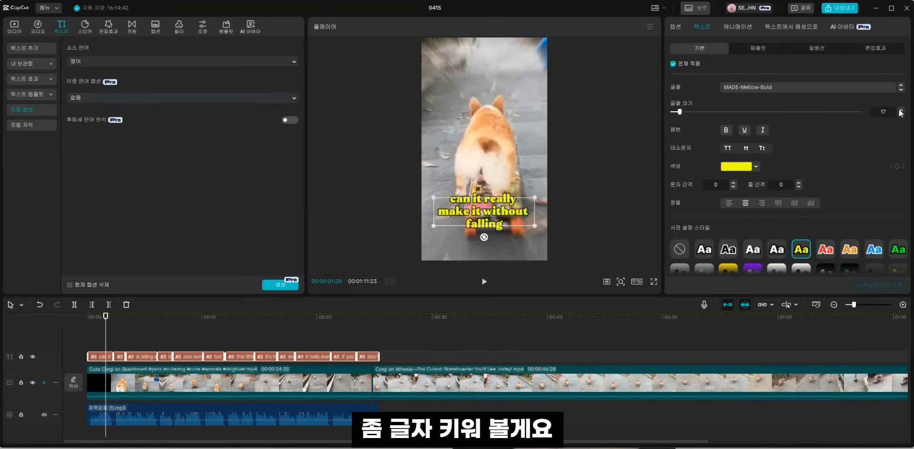
{"action": "left_click", "coordinate": [899, 110]}
{"action": "left_click", "coordinate": [900, 110]}
{"action": "left_click", "coordinate": [900, 110]}
{"action": "left_click", "coordinate": [900, 110]}
{"action": "type", "text": "20"}
{"action": "key", "text": "Return"}
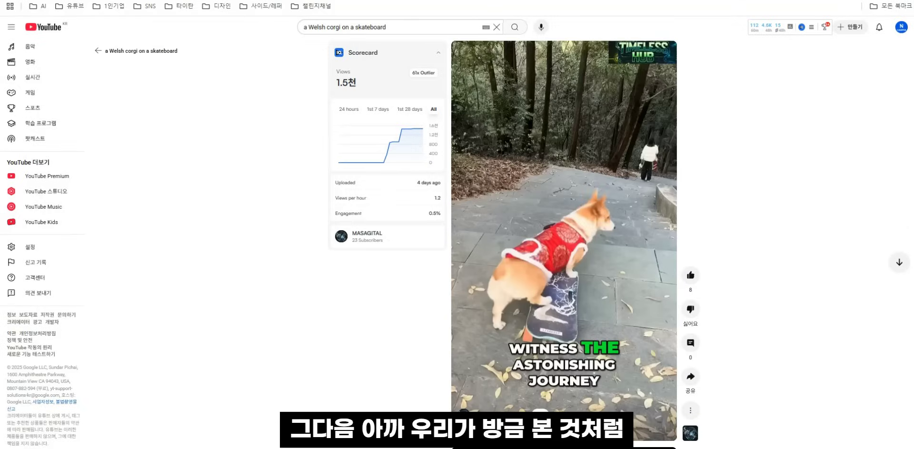
{"action": "scroll", "coordinate": [564, 272], "scroll_direction": "down", "scroll_amount": 1}
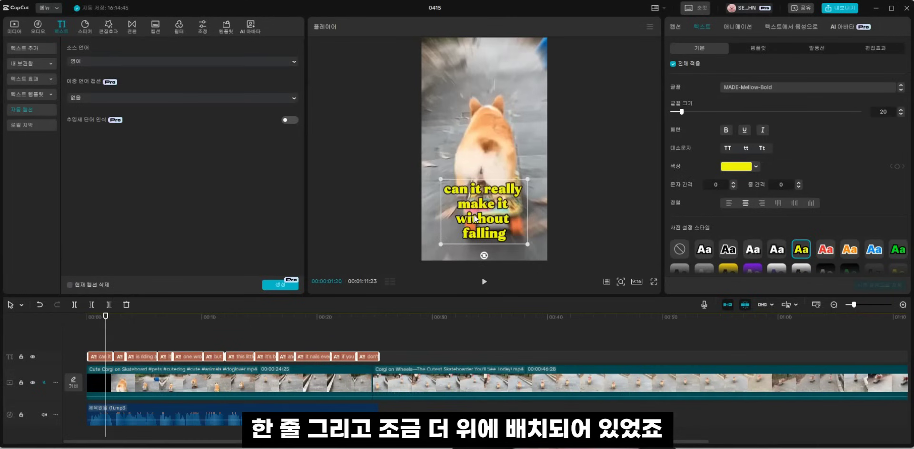
{"action": "left_click_drag", "start_coordinate": [474, 219], "coordinate": [474, 191]}
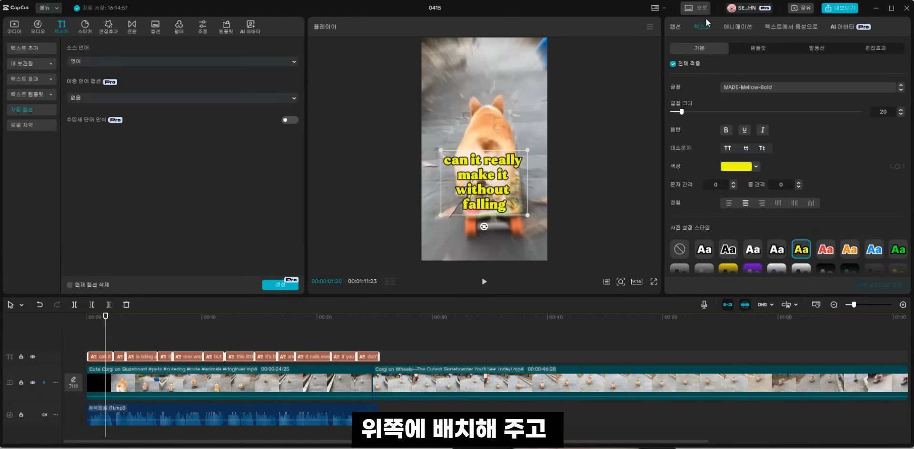
Step: Split the first caption into the short lines "can it really", "make it" and "without falling"
{"action": "left_click", "coordinate": [675, 26]}
{"action": "left_click", "coordinate": [107, 355]}
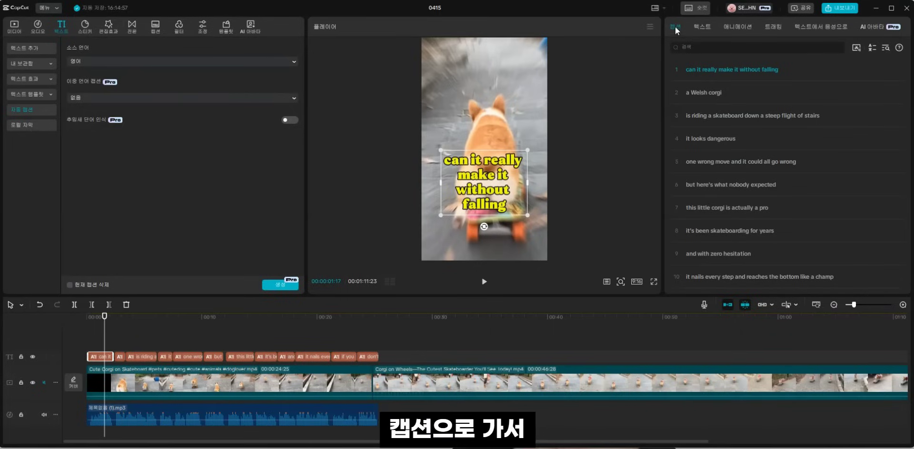
{"action": "left_click", "coordinate": [701, 70]}
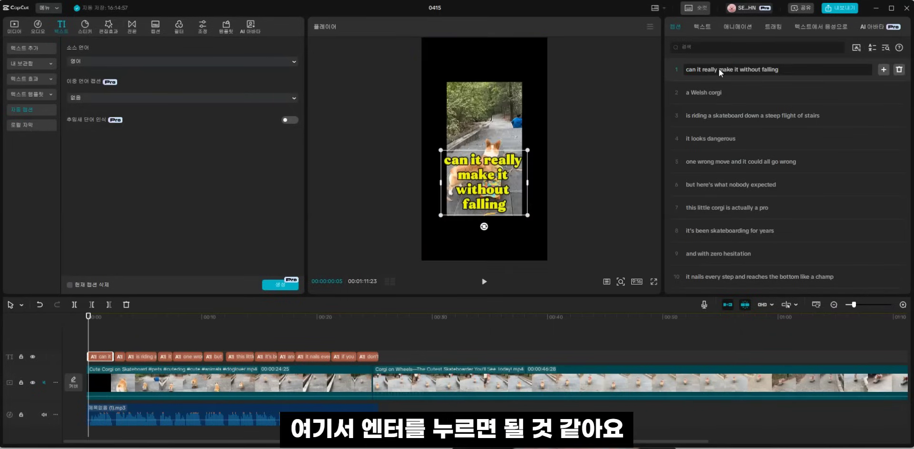
{"action": "left_click", "coordinate": [719, 70]}
{"action": "key", "text": "Return"}
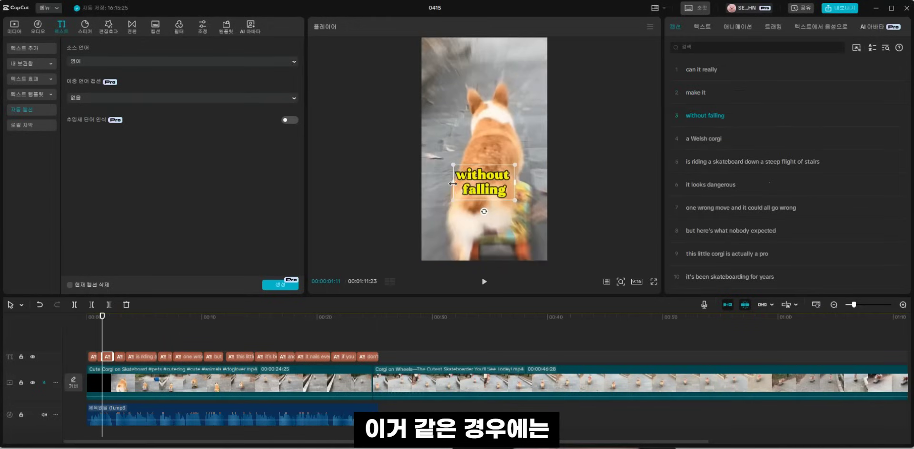
Step: Adjust the width of the "without falling" text box and split the skateboard caption into shorter lines, starting with "is riding"
{"action": "left_click_drag", "start_coordinate": [453, 183], "coordinate": [496, 184]}
{"action": "left_click", "coordinate": [707, 162]}
{"action": "key", "text": "Return"}
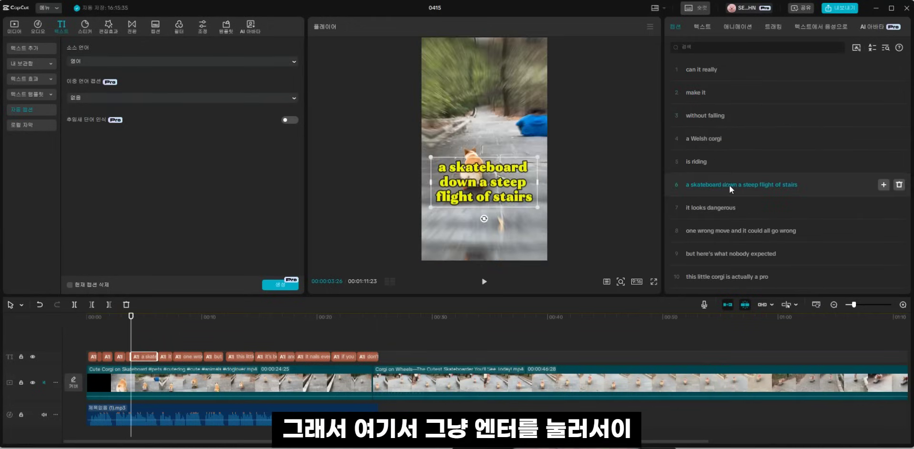
{"action": "key", "text": "Return"}
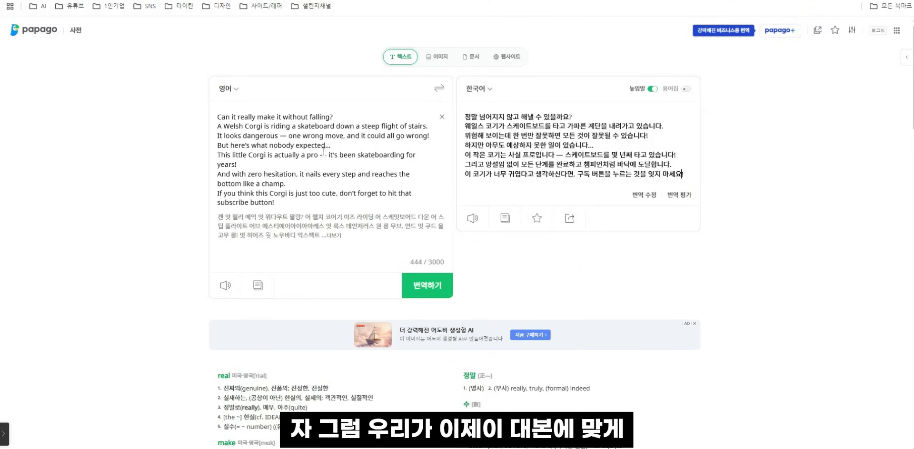
Step: Switch to Papago and compare the English script's opening line with its Korean translation to decide which footage fits
{"action": "left_click", "coordinate": [334, 117]}
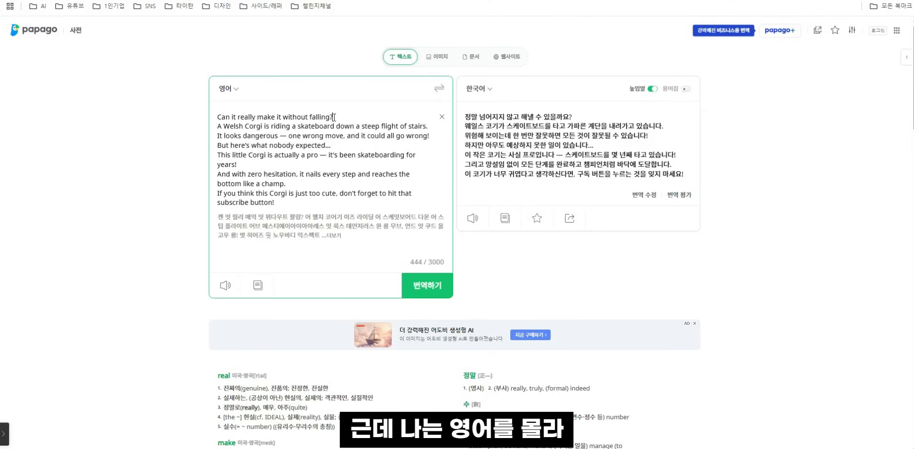
{"action": "left_click_drag", "start_coordinate": [360, 119], "coordinate": [196, 120]}
{"action": "left_click", "coordinate": [156, 132]}
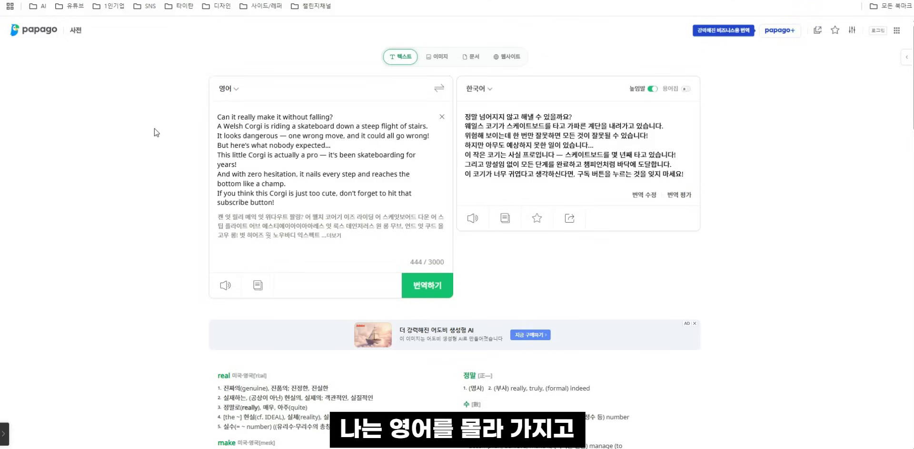
{"action": "left_click", "coordinate": [329, 117]}
{"action": "left_click", "coordinate": [473, 124]}
{"action": "left_click", "coordinate": [343, 114]}
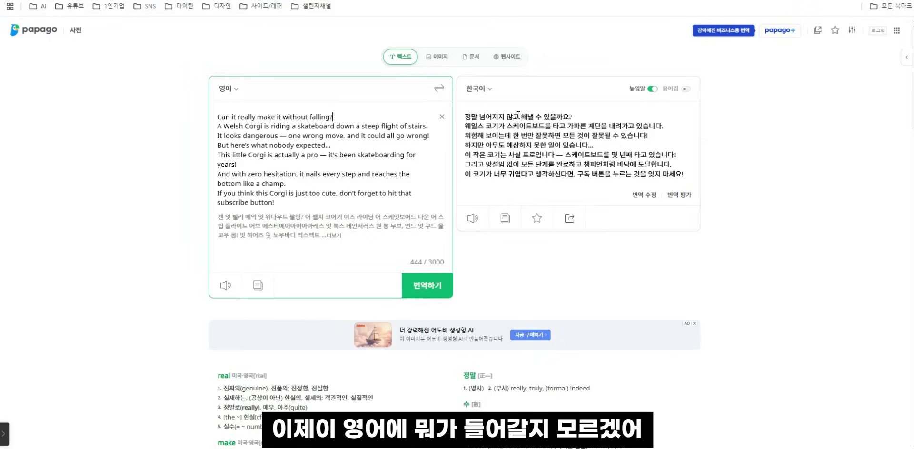
{"action": "left_click", "coordinate": [578, 121]}
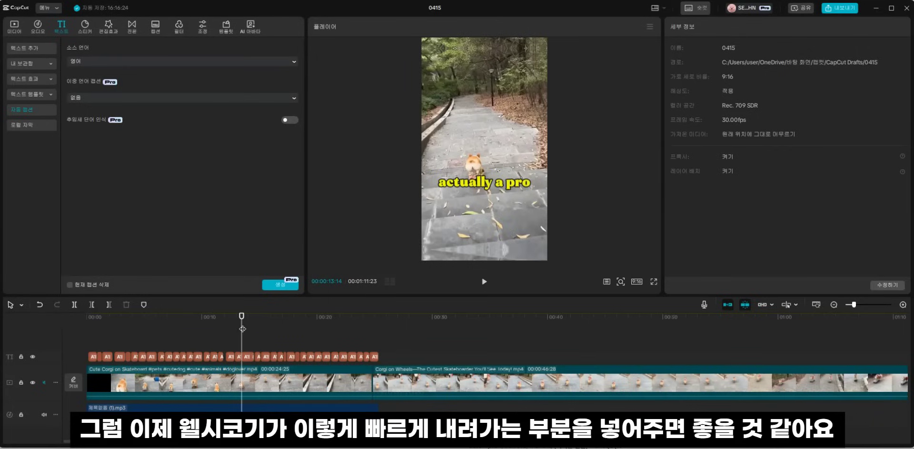
Step: In CapCut, cut about the first 9 seconds off the Corgi on Wheels clip and move that piece to the start of the video
{"action": "left_click_drag", "start_coordinate": [242, 329], "coordinate": [473, 348]}
{"action": "left_click", "coordinate": [445, 384]}
{"action": "key", "text": "ctrl+b"}
{"action": "left_click_drag", "start_coordinate": [430, 382], "coordinate": [145, 383]}
{"action": "left_click", "coordinate": [146, 333]}
{"action": "left_click_drag", "start_coordinate": [146, 334], "coordinate": [86, 334]}
{"action": "left_click", "coordinate": [116, 382]}
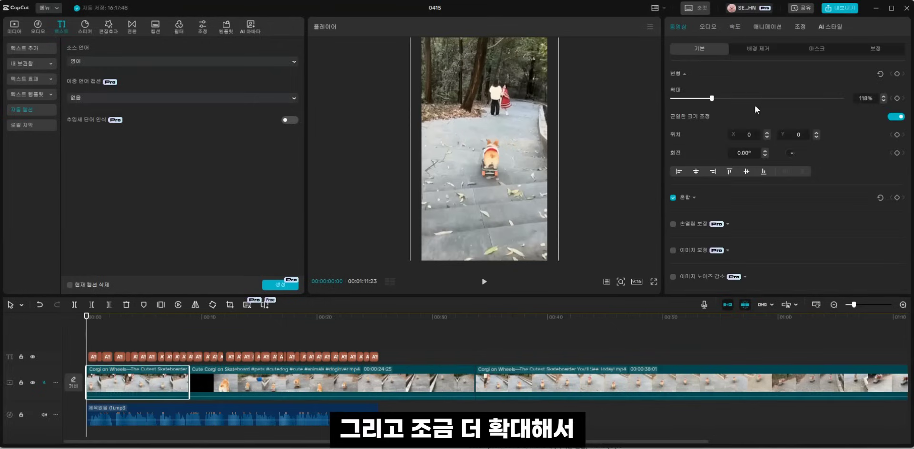
Step: Scale the opening Corgi on Wheels clip to 160% and reposition it to X -218, Y -367 to frame the corgi
{"action": "left_click_drag", "start_coordinate": [711, 98], "coordinate": [727, 98]}
{"action": "left_click_drag", "start_coordinate": [506, 141], "coordinate": [495, 157]}
{"action": "scroll", "coordinate": [428, 376], "scroll_direction": "up", "scroll_amount": 1}
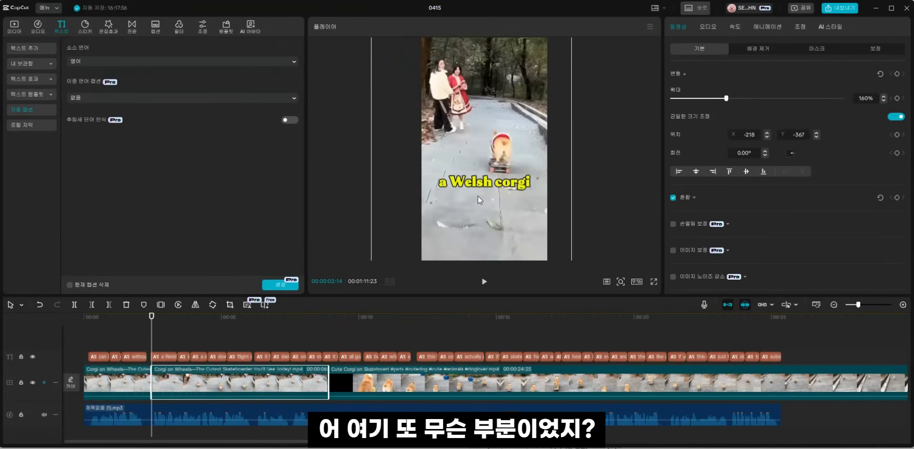
Step: Switch to Papago to check the Korean translation of the stairs line and find the matching part of the CapCut timeline
{"action": "key", "text": "alt+Tab"}
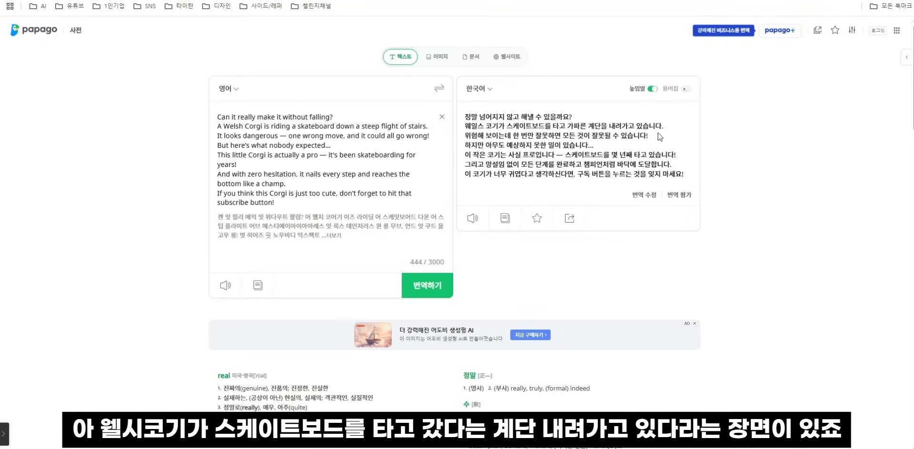
{"action": "key", "text": "alt+Tab"}
{"action": "left_click_drag", "start_coordinate": [152, 356], "coordinate": [281, 352]}
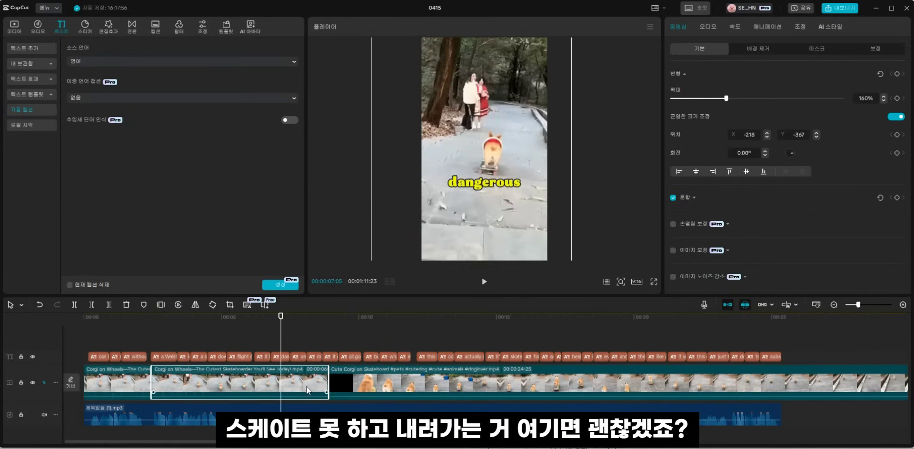
Step: Cut a piece about 7 seconds long from the Cute Corgi on Skateboard clip, place it after the opening clip and split it after "flight of stairs"
{"action": "left_click", "coordinate": [372, 346]}
{"action": "left_click_drag", "start_coordinate": [372, 347], "coordinate": [597, 370]}
{"action": "key", "text": "ctrl+b"}
{"action": "left_click", "coordinate": [695, 385]}
{"action": "left_click", "coordinate": [789, 352]}
{"action": "key", "text": "ctrl+b"}
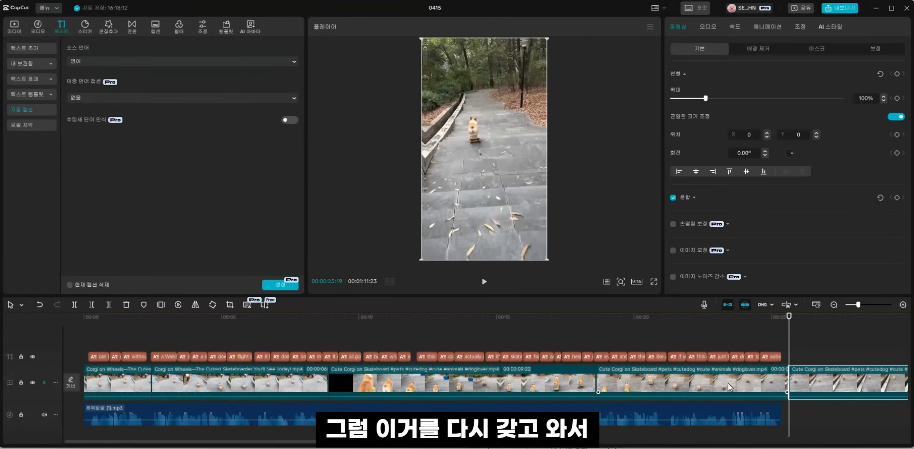
{"action": "left_click_drag", "start_coordinate": [728, 384], "coordinate": [241, 385]}
{"action": "left_click_drag", "start_coordinate": [241, 386], "coordinate": [241, 386]}
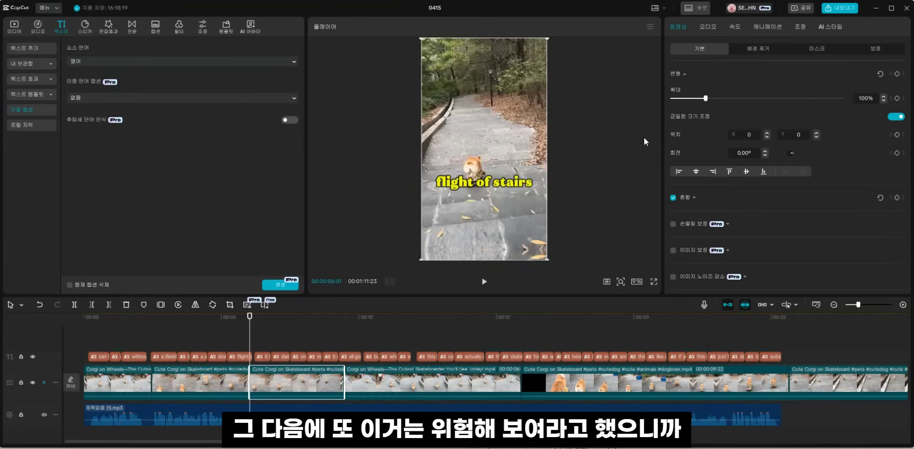
Step: Preview the skateboard piece under "it looks dangerous", scale it to 186% and reposition it to X 338, Y -723
{"action": "key", "text": "space"}
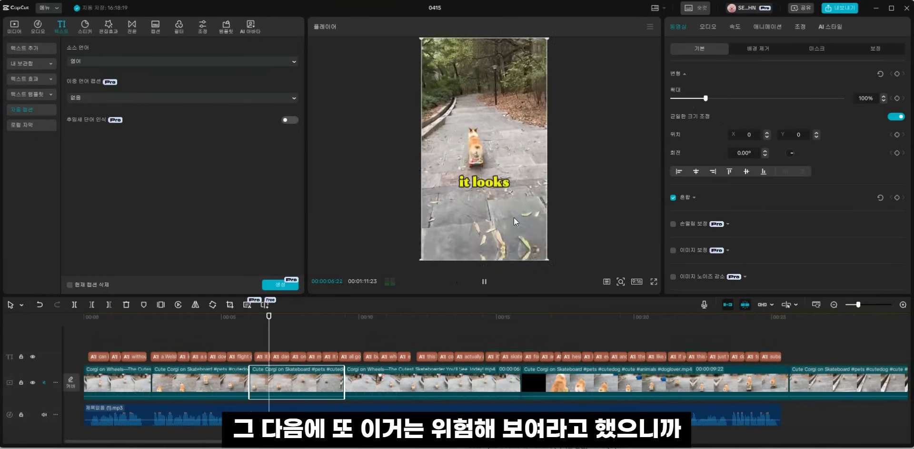
{"action": "key", "text": "space"}
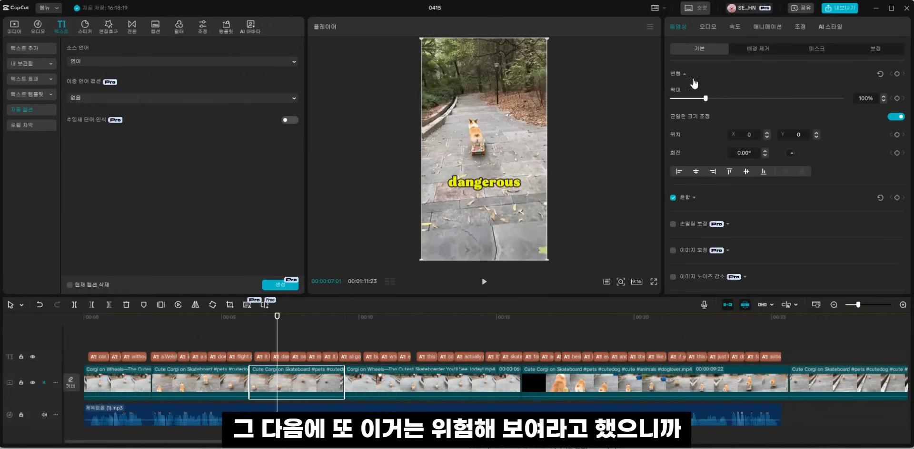
{"action": "left_click_drag", "start_coordinate": [732, 101], "coordinate": [738, 102]}
{"action": "left_click_drag", "start_coordinate": [455, 168], "coordinate": [476, 210]}
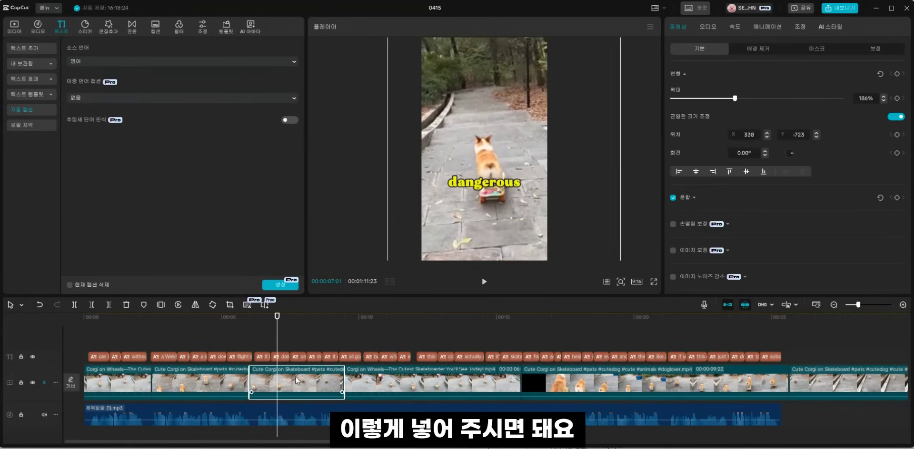
{"action": "key", "text": "space"}
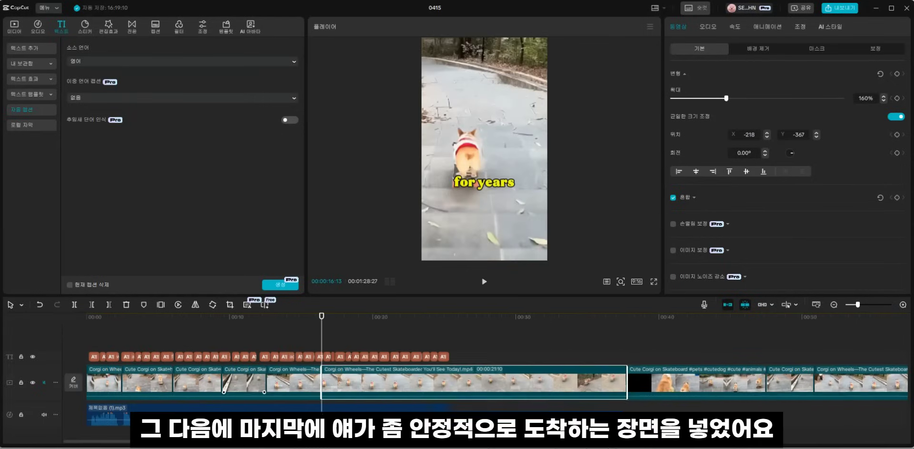
Step: Remove about 9 seconds from the Corgi on Wheels clip that starts under the "for years" caption
{"action": "left_click_drag", "start_coordinate": [626, 374], "coordinate": [761, 375]}
{"action": "left_click", "coordinate": [618, 344]}
{"action": "left_click_drag", "start_coordinate": [619, 345], "coordinate": [585, 345]}
{"action": "left_click", "coordinate": [529, 378]}
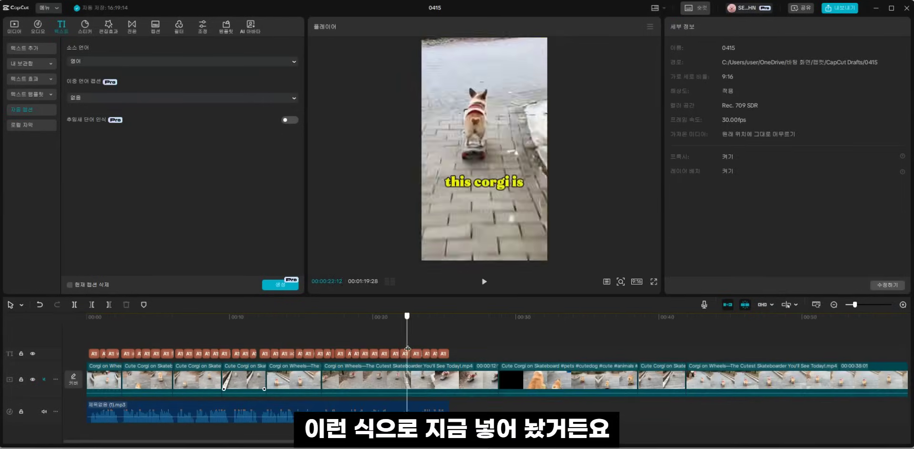
Step: Split the footage where the voice-over ends at 00:00:25:11 and delete all leftover clips after that point
{"action": "left_click_drag", "start_coordinate": [406, 350], "coordinate": [710, 415]}
{"action": "key", "text": "ctrl+b"}
{"action": "left_click", "coordinate": [461, 376]}
{"action": "key", "text": "Delete"}
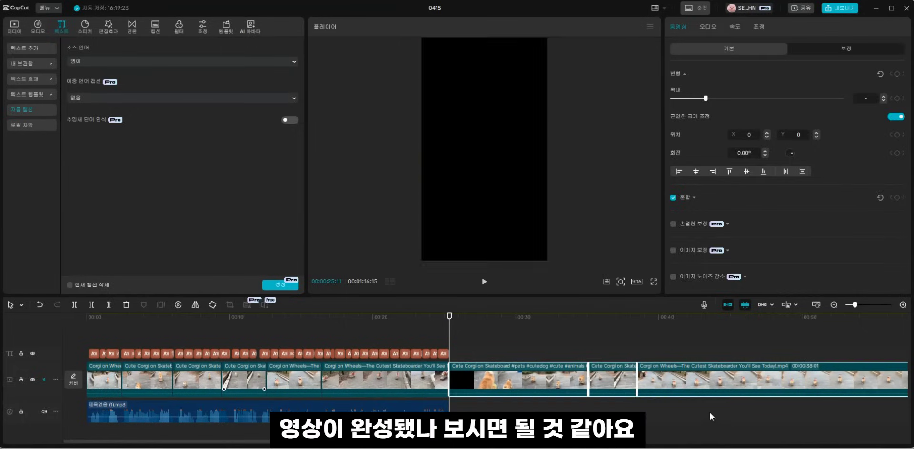
{"action": "key", "text": "Delete"}
Step: Add the 혼합 transition at every cut between the video clips and preview the first one
{"action": "left_click_drag", "start_coordinate": [452, 338], "coordinate": [105, 340]}
{"action": "scroll", "coordinate": [144, 349], "scroll_direction": "up", "scroll_amount": 3}
{"action": "left_click", "coordinate": [133, 380]}
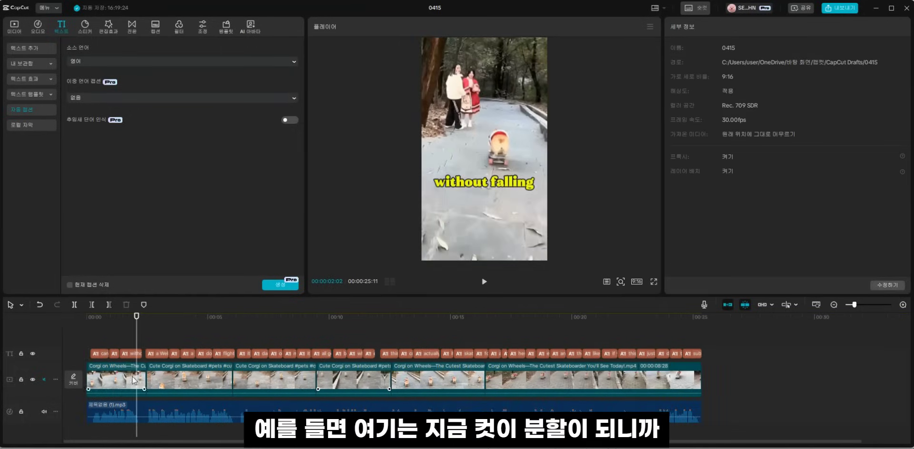
{"action": "left_click", "coordinate": [132, 26]}
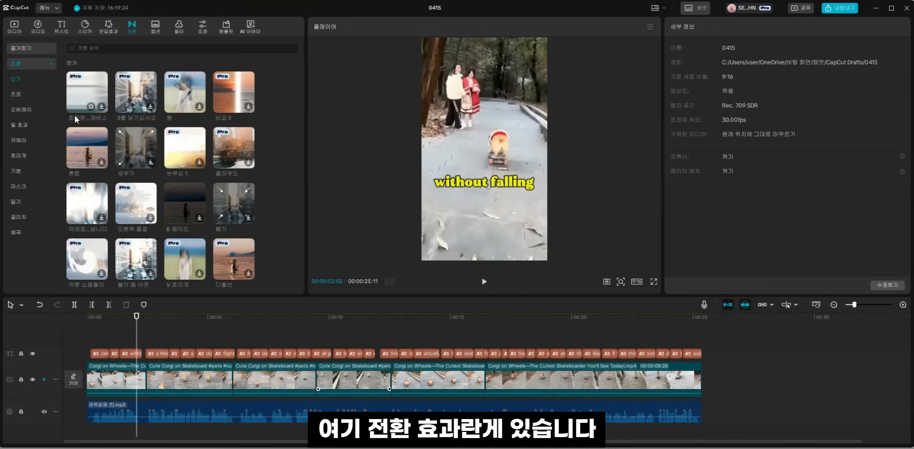
{"action": "left_click_drag", "start_coordinate": [94, 161], "coordinate": [150, 344]}
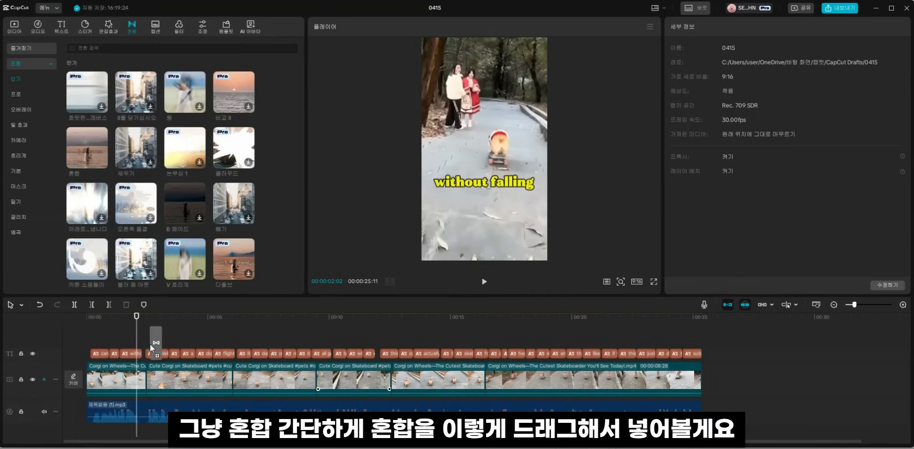
{"action": "left_click_drag", "start_coordinate": [142, 381], "coordinate": [142, 381]}
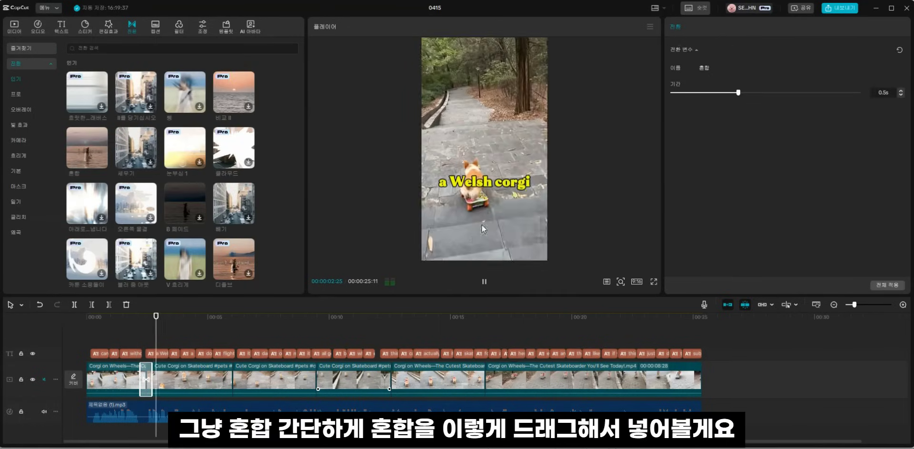
{"action": "key", "text": "space"}
{"action": "left_click", "coordinate": [119, 334]}
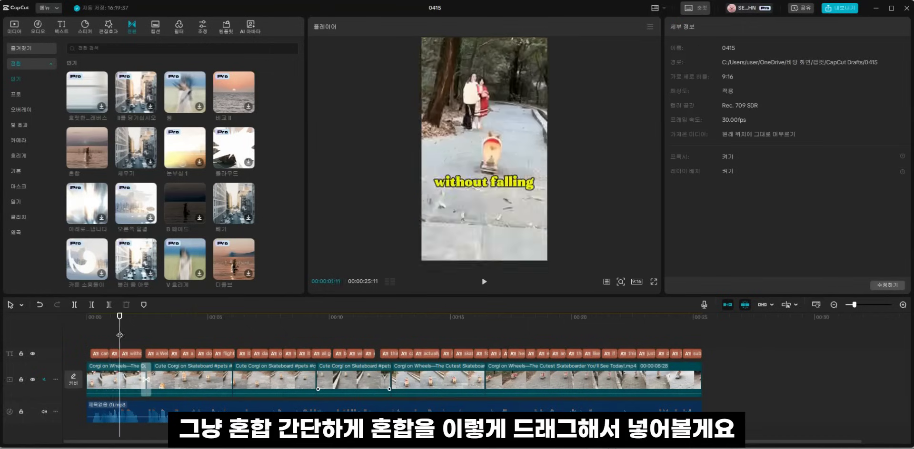
{"action": "left_click_drag", "start_coordinate": [84, 166], "coordinate": [484, 380]}
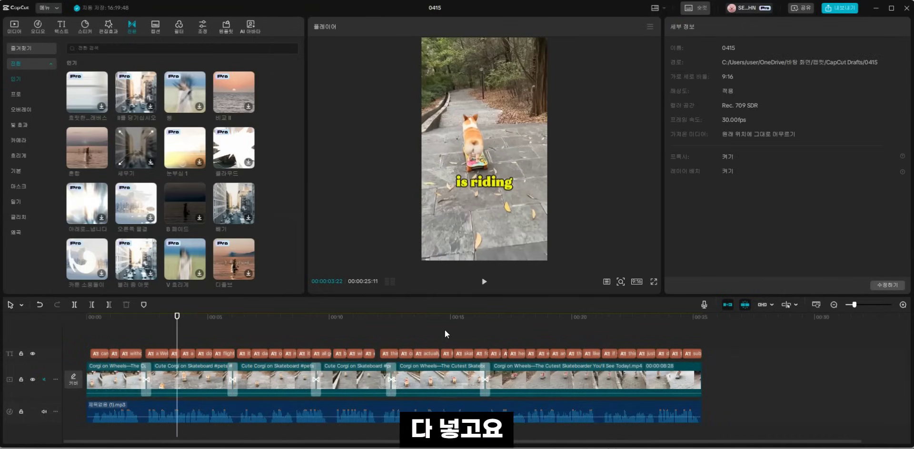
Step: Select all the captions and apply the 안으로 반동 entrance animation to them
{"action": "left_click", "coordinate": [444, 331]}
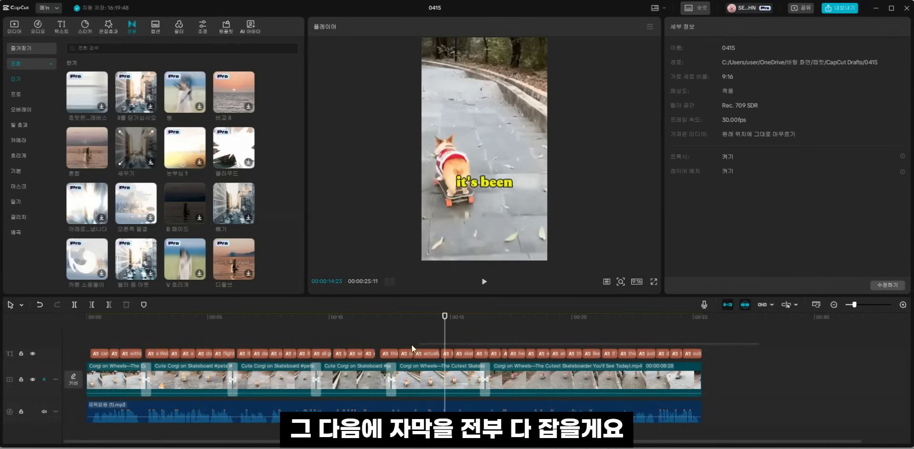
{"action": "left_click_drag", "start_coordinate": [412, 349], "coordinate": [81, 355]}
{"action": "left_click_drag", "start_coordinate": [445, 327], "coordinate": [132, 336]}
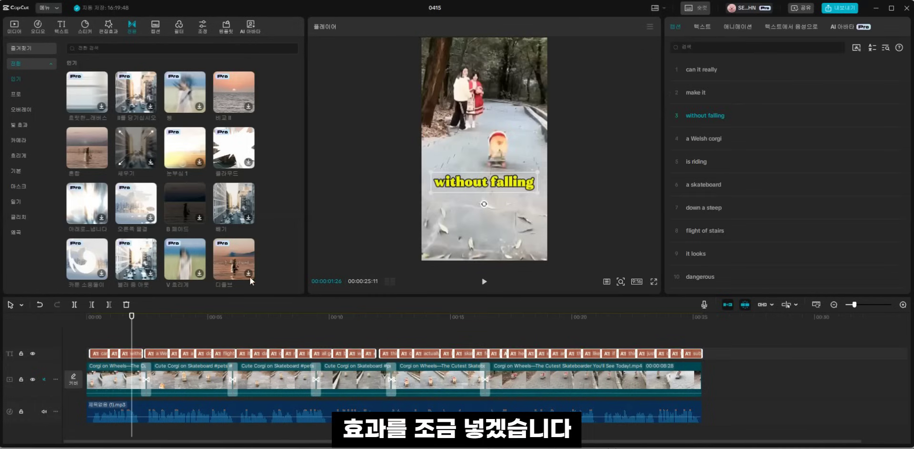
{"action": "left_click", "coordinate": [739, 28]}
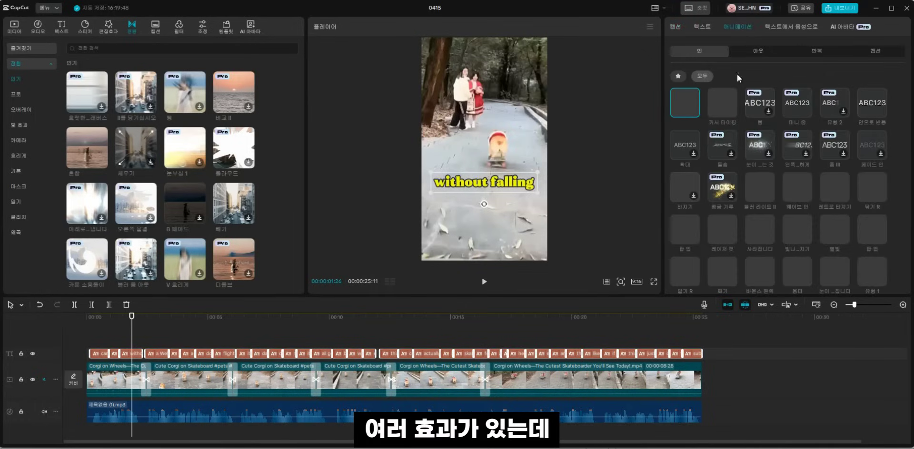
{"action": "left_click", "coordinate": [872, 103]}
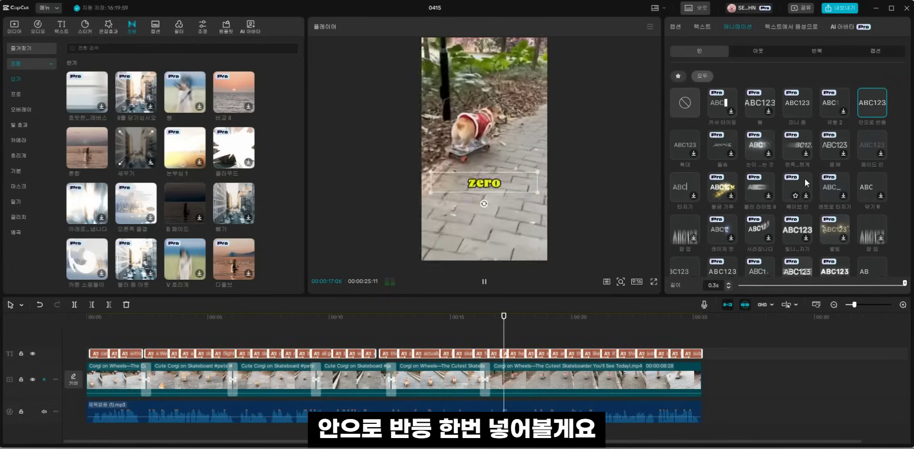
Step: Play the video from the beginning to review the transitions and the caption animation
{"action": "left_click", "coordinate": [471, 325]}
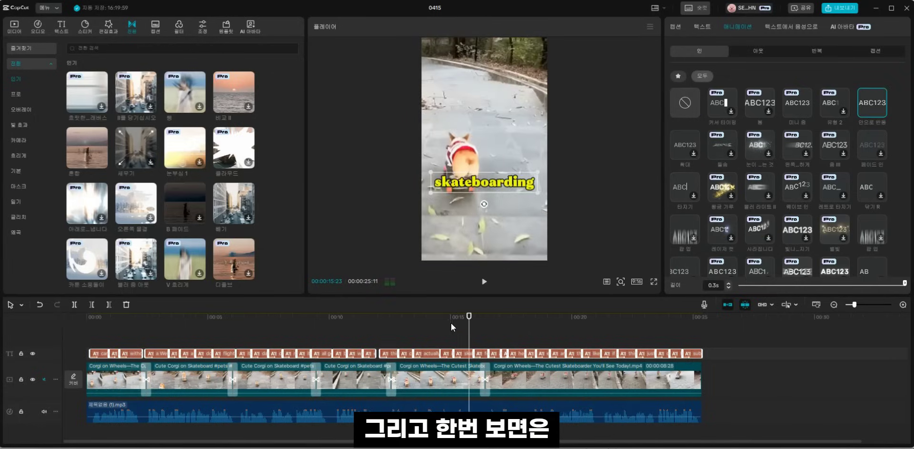
{"action": "left_click", "coordinate": [450, 323]}
{"action": "left_click_drag", "start_coordinate": [449, 332], "coordinate": [84, 326]}
{"action": "key", "text": "space"}
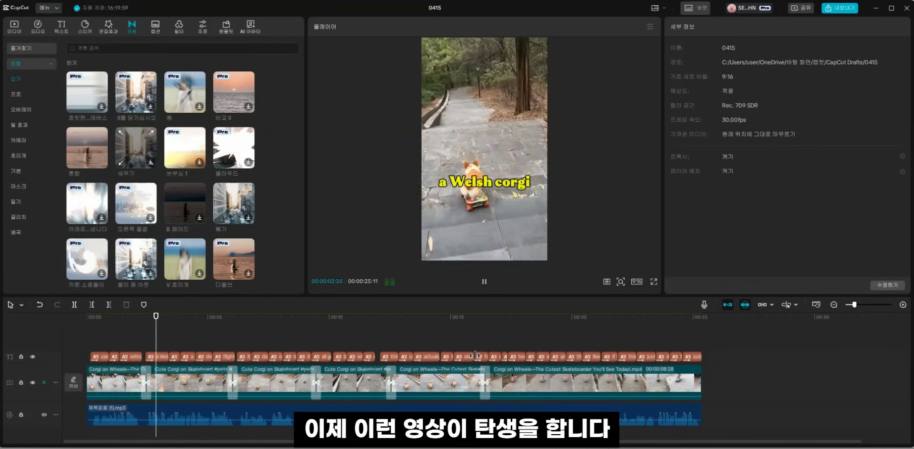
Step: Turn off applying to all captions and change only the "it looks" and "dangerous" captions to red
{"action": "left_click", "coordinate": [256, 357]}
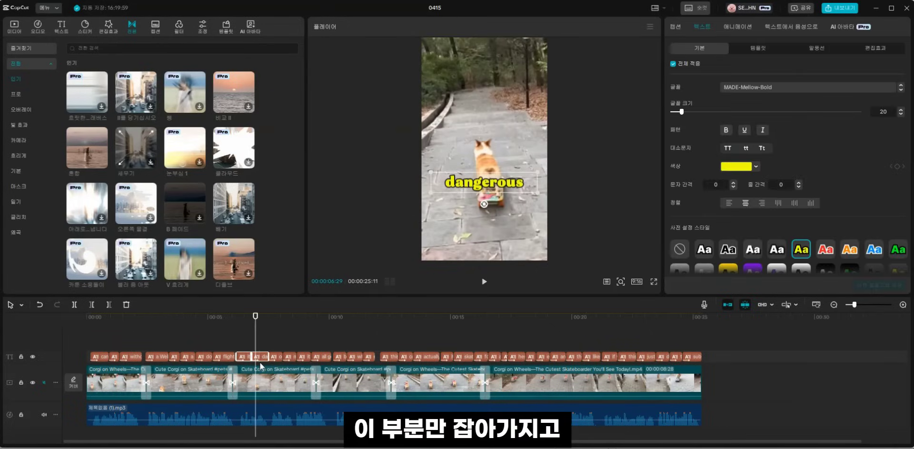
{"action": "left_click", "coordinate": [673, 64]}
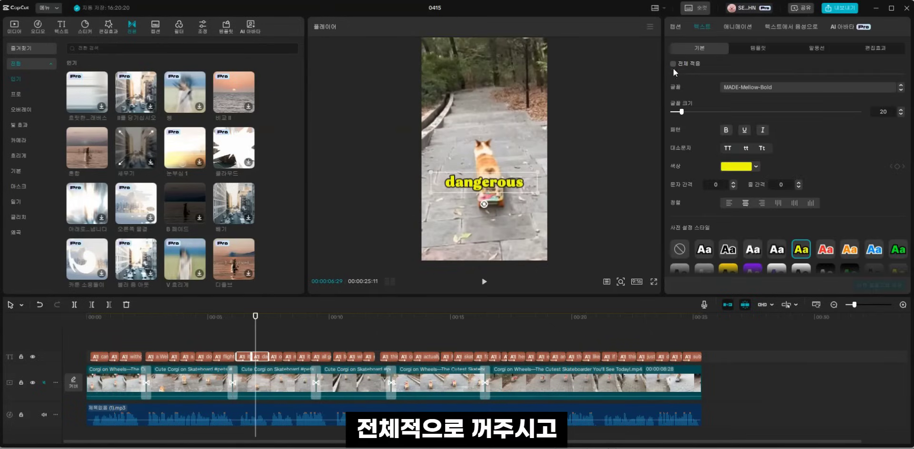
{"action": "left_click", "coordinate": [747, 166]}
{"action": "left_click_drag", "start_coordinate": [729, 245], "coordinate": [632, 253]}
{"action": "left_click", "coordinate": [242, 339]}
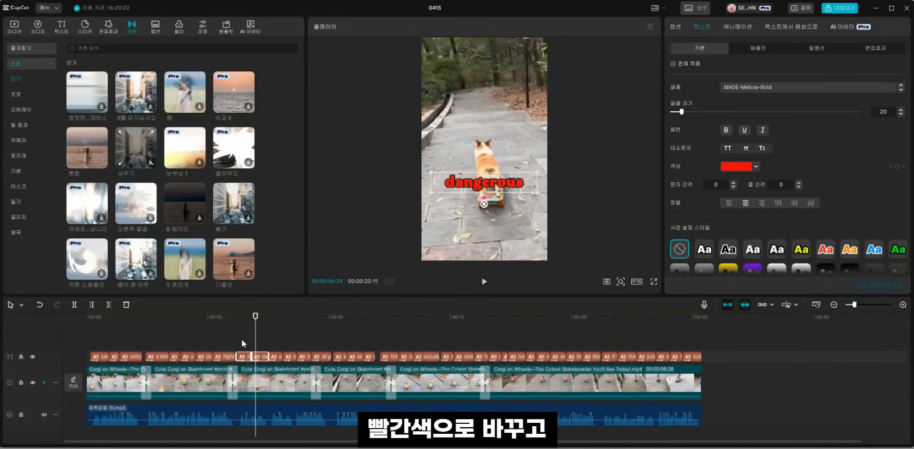
Step: Add the favourite video effect 단거리 경주 1 at 00:00:06:06, trim it to the "it looks dangerous" captions and preview it
{"action": "left_click", "coordinate": [238, 340]}
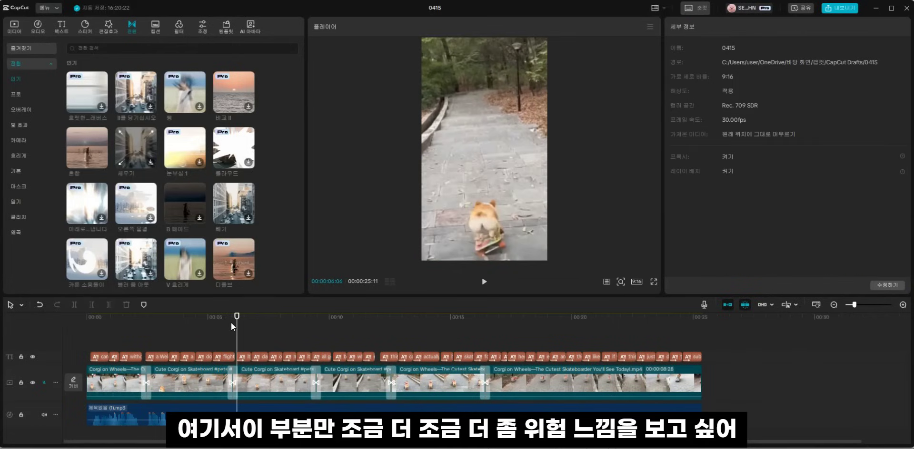
{"action": "left_click", "coordinate": [110, 31]}
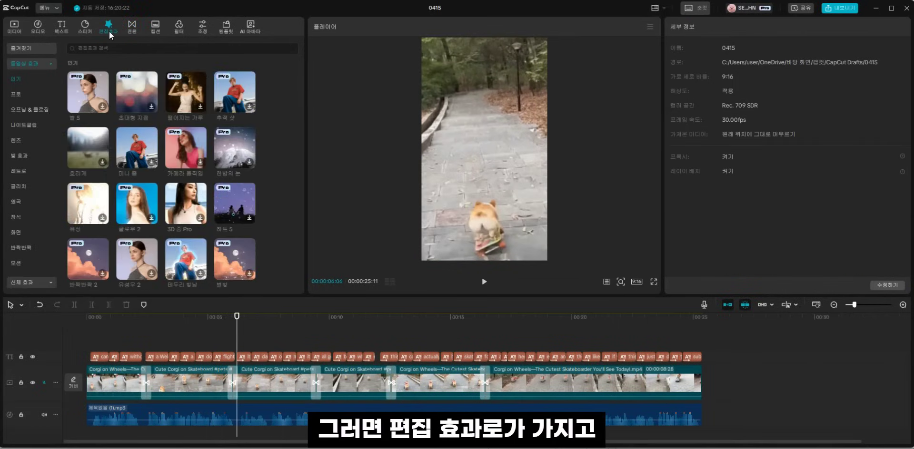
{"action": "left_click", "coordinate": [29, 51]}
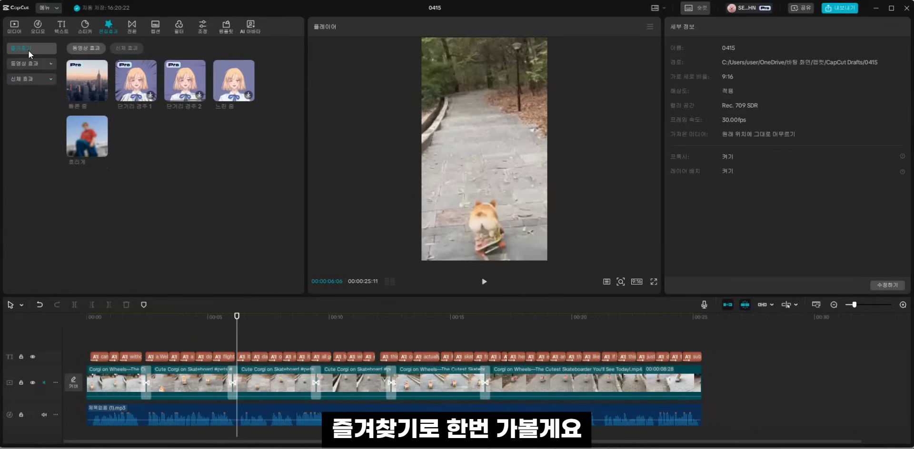
{"action": "left_click_drag", "start_coordinate": [159, 105], "coordinate": [270, 355]}
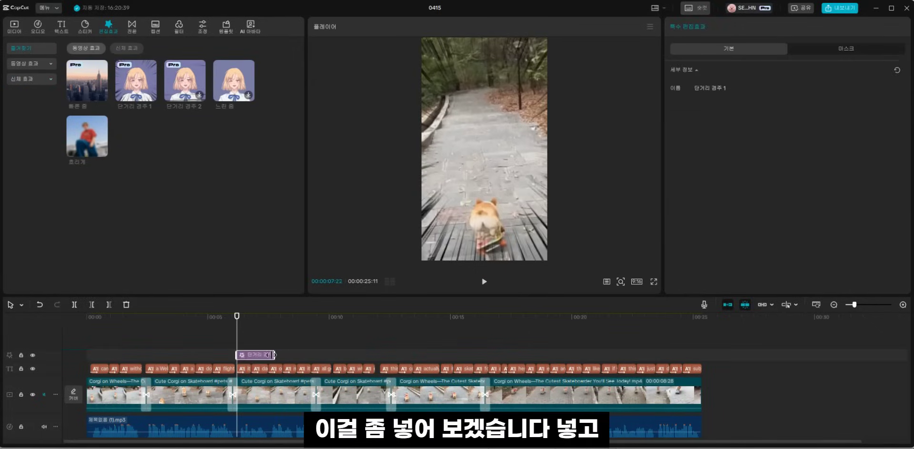
{"action": "left_click", "coordinate": [480, 231]}
{"action": "left_click", "coordinate": [238, 328]}
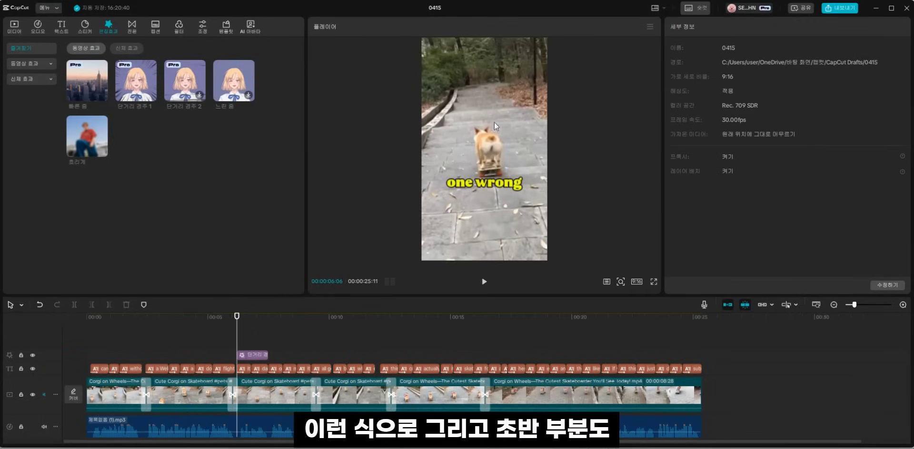
{"action": "key", "text": "space"}
{"action": "key", "text": "space"}
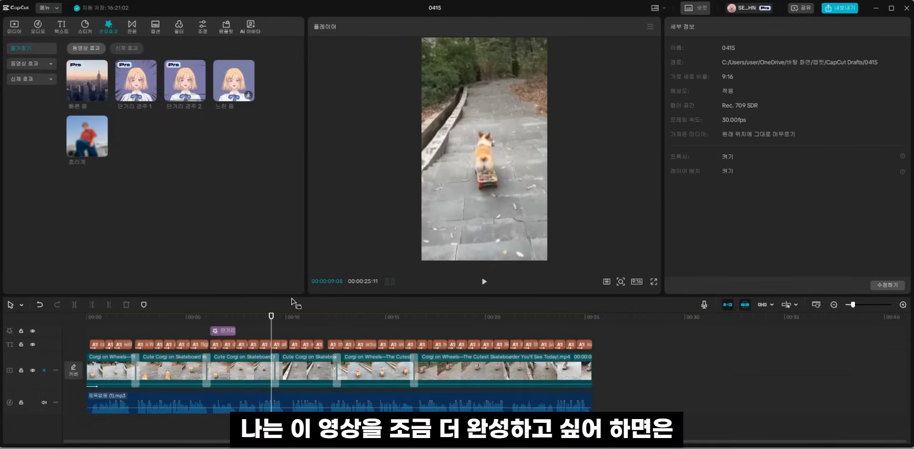
Step: Enlarge the timeline area, return to the start of the video and browse the 기본 category of sound effects
{"action": "left_click_drag", "start_coordinate": [295, 297], "coordinate": [295, 282]}
{"action": "key", "text": "Home"}
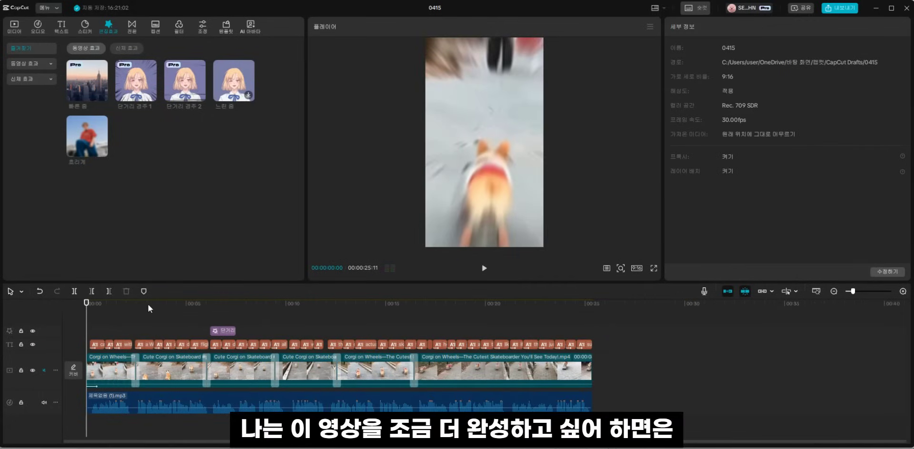
{"action": "left_click", "coordinate": [43, 27]}
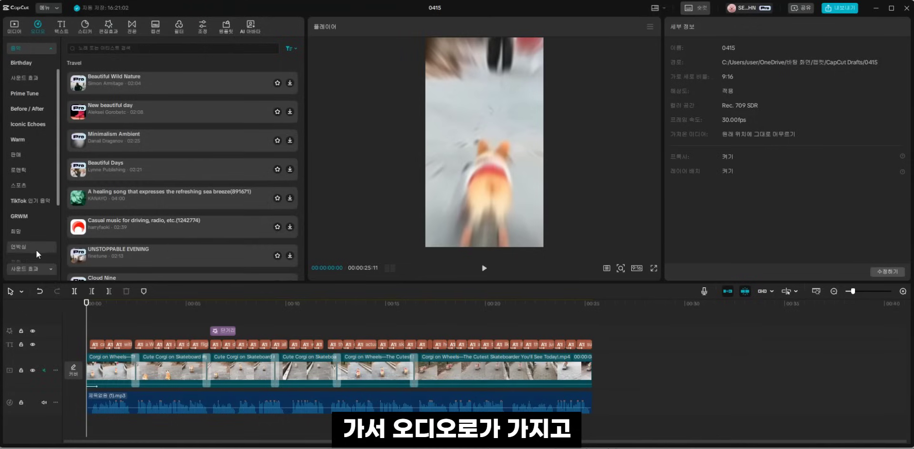
{"action": "left_click", "coordinate": [44, 269]}
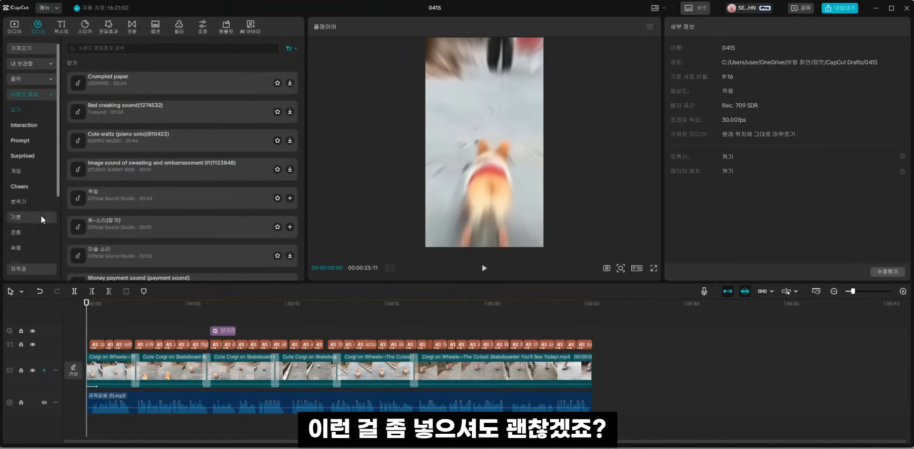
{"action": "left_click", "coordinate": [20, 222]}
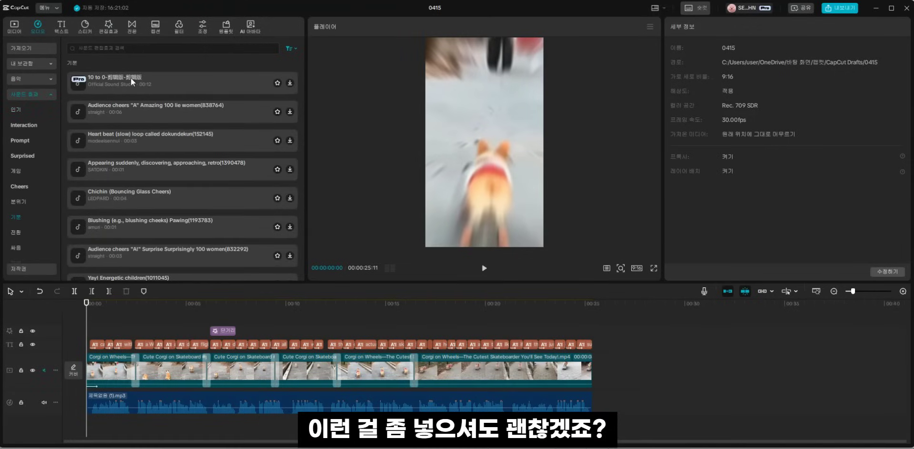
Step: Add the 띠링2.mp3 sound effect on its own audio track, move it to the very start of the video and preview it
{"action": "left_click", "coordinate": [121, 48]}
{"action": "left_click", "coordinate": [127, 325]}
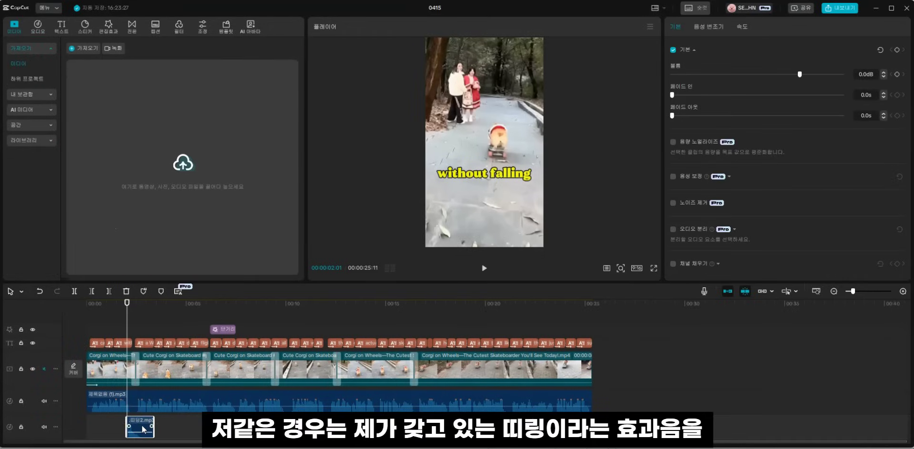
{"action": "left_click_drag", "start_coordinate": [143, 430], "coordinate": [103, 430]}
{"action": "left_click_drag", "start_coordinate": [124, 333], "coordinate": [43, 336]}
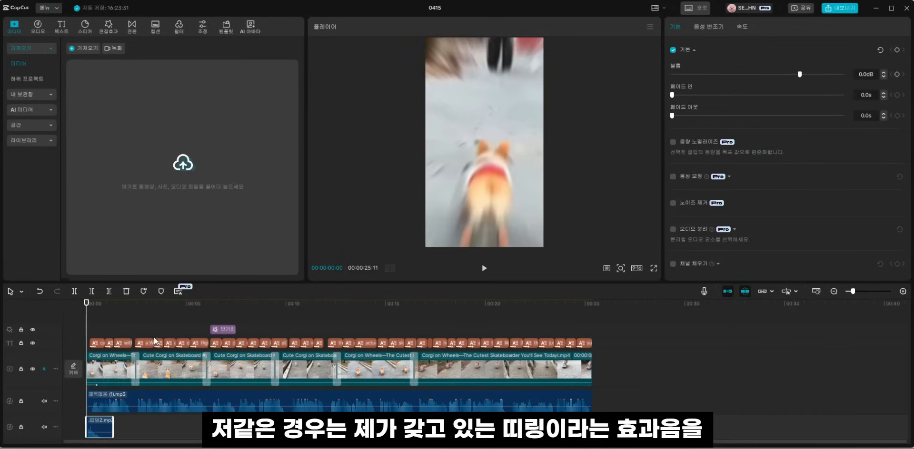
{"action": "key", "text": "space"}
{"action": "key", "text": "space"}
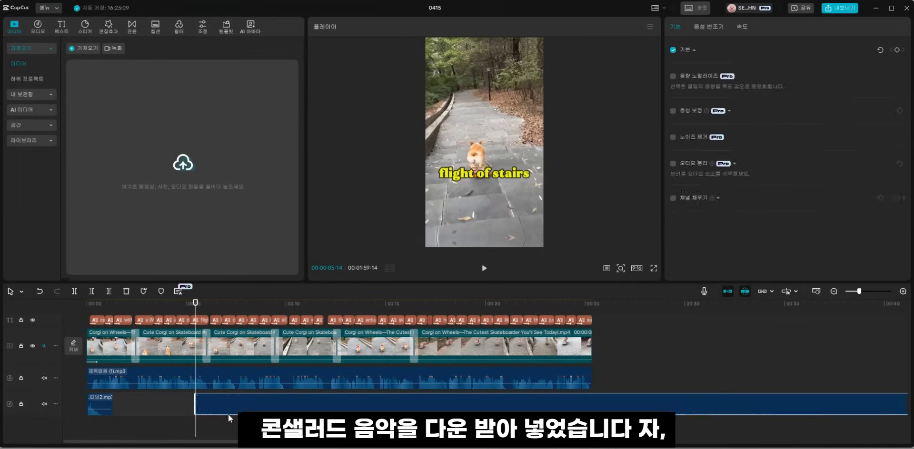
Step: Move the KSA012331718.wav background music to the start of the timeline and cut away everything past the video's end at 00:00:25:11
{"action": "left_click_drag", "start_coordinate": [252, 410], "coordinate": [143, 397]}
{"action": "left_click", "coordinate": [605, 369]}
{"action": "left_click_drag", "start_coordinate": [605, 370], "coordinate": [595, 371]}
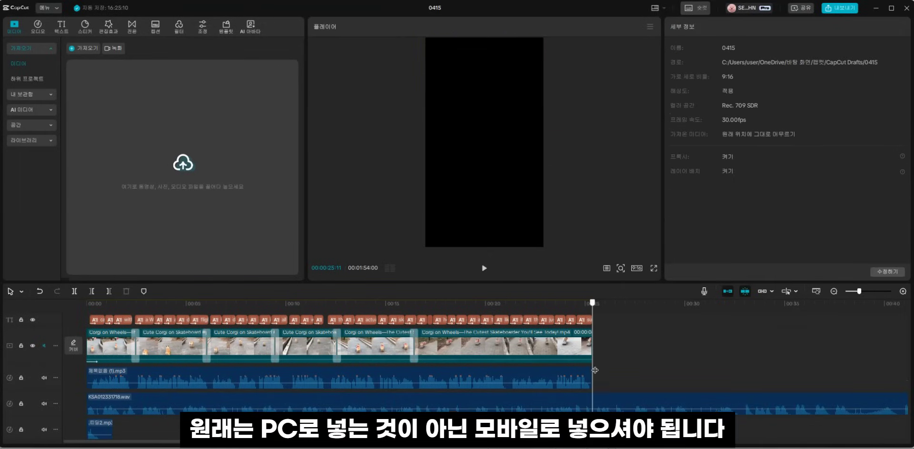
{"action": "key", "text": "ctrl+b"}
{"action": "left_click", "coordinate": [599, 404]}
{"action": "key", "text": "Delete"}
{"action": "left_click_drag", "start_coordinate": [592, 303], "coordinate": [11, 315]}
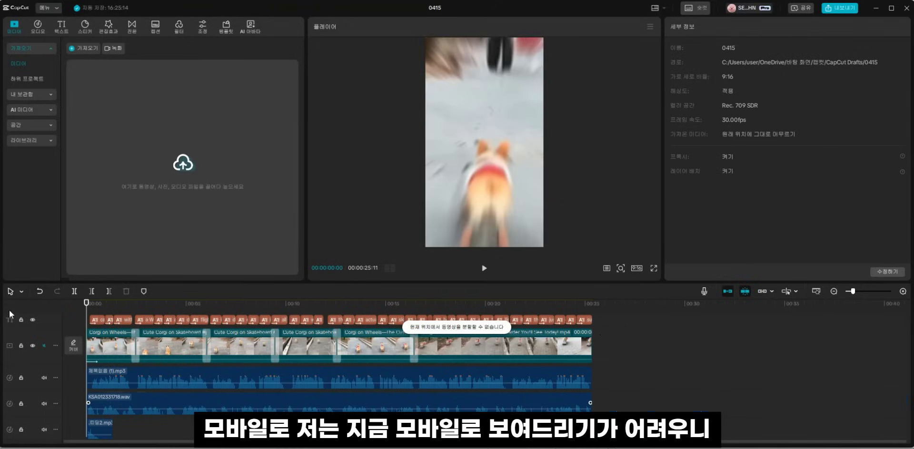
{"action": "left_click", "coordinate": [188, 381]}
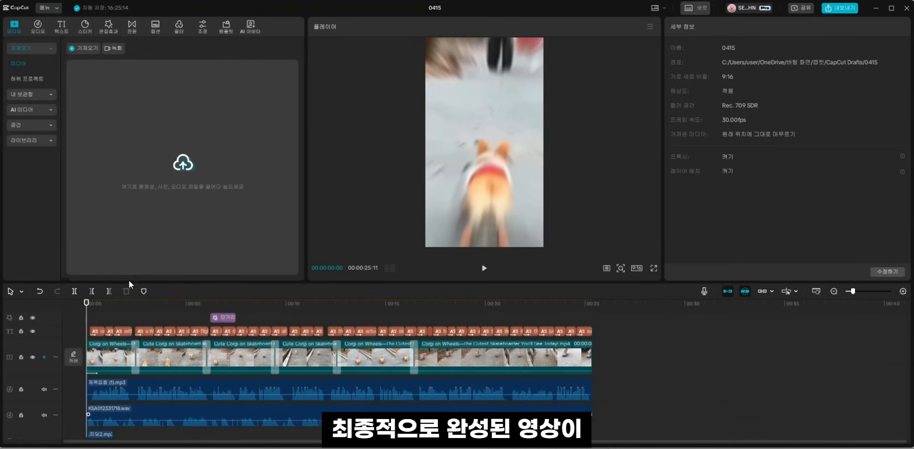
{"action": "left_click_drag", "start_coordinate": [129, 285], "coordinate": [129, 274]}
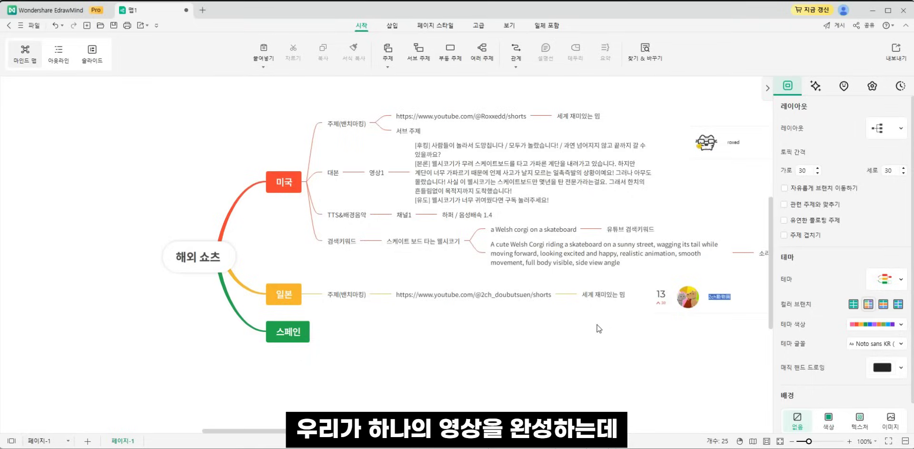
Step: Switch to the 해외 쇼츠 mind map in EdrawMind and add three more empty subtopics under the 미국 branch's 주제(벤치마킹) topic
{"action": "left_click_drag", "start_coordinate": [531, 172], "coordinate": [457, 180]}
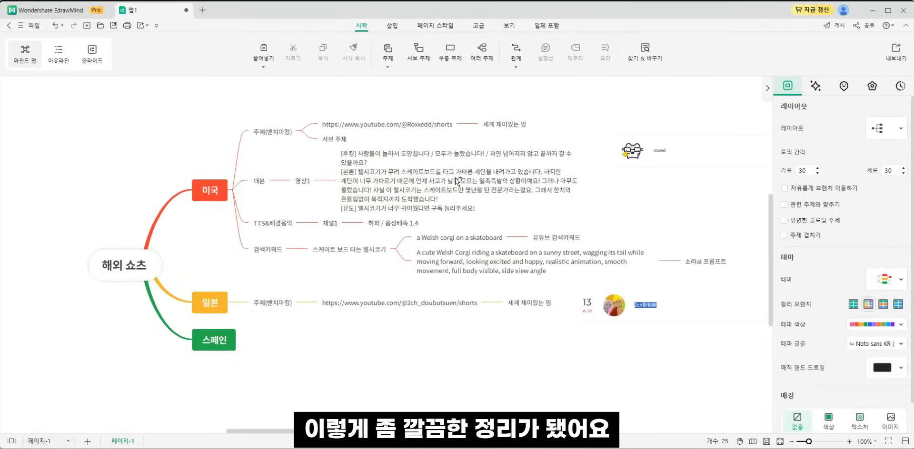
{"action": "scroll", "coordinate": [444, 228], "scroll_direction": "down", "scroll_amount": 5}
{"action": "scroll", "coordinate": [374, 182], "scroll_direction": "up", "scroll_amount": 3}
{"action": "left_click_drag", "start_coordinate": [401, 135], "coordinate": [449, 174]}
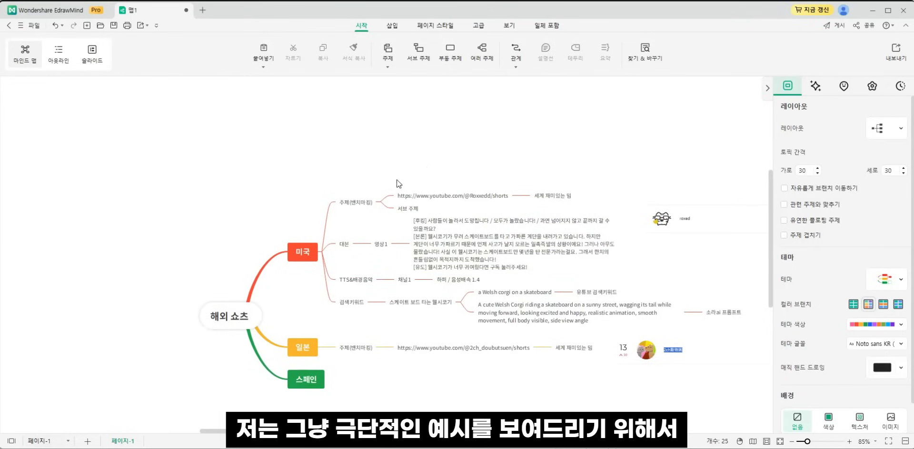
{"action": "scroll", "coordinate": [396, 179], "scroll_direction": "up", "scroll_amount": 5}
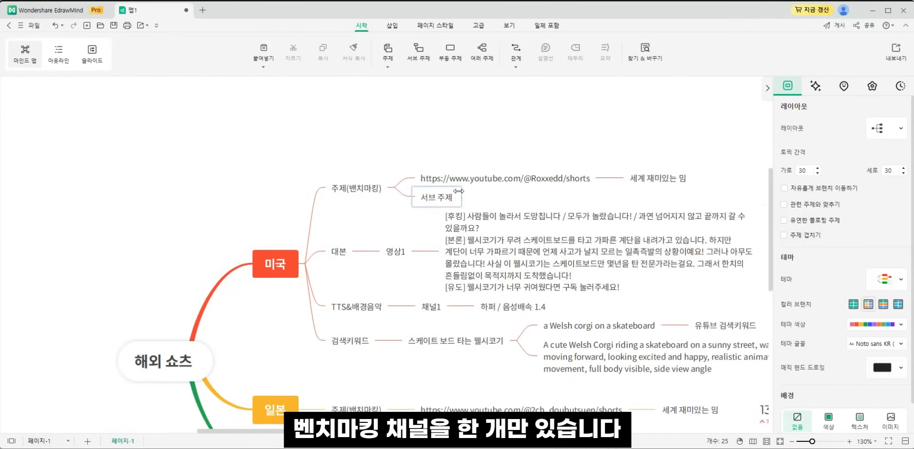
{"action": "scroll", "coordinate": [386, 191], "scroll_direction": "down", "scroll_amount": 3}
{"action": "left_click_drag", "start_coordinate": [406, 198], "coordinate": [388, 194]}
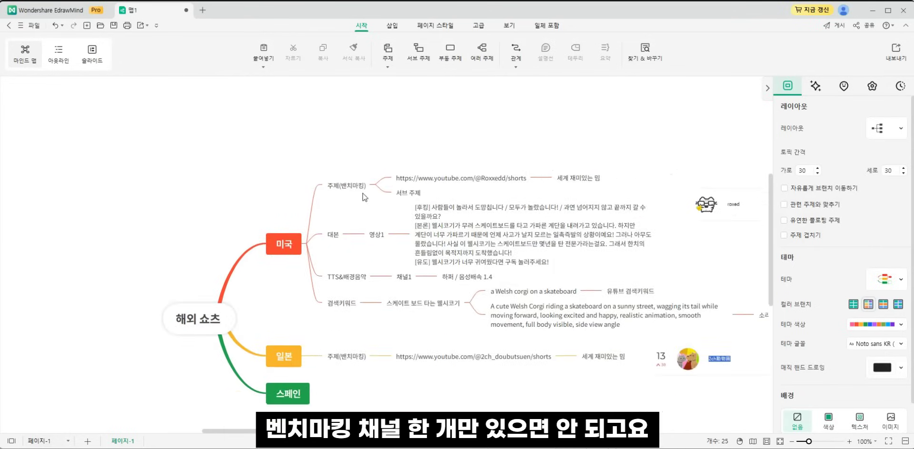
{"action": "left_click", "coordinate": [347, 183]}
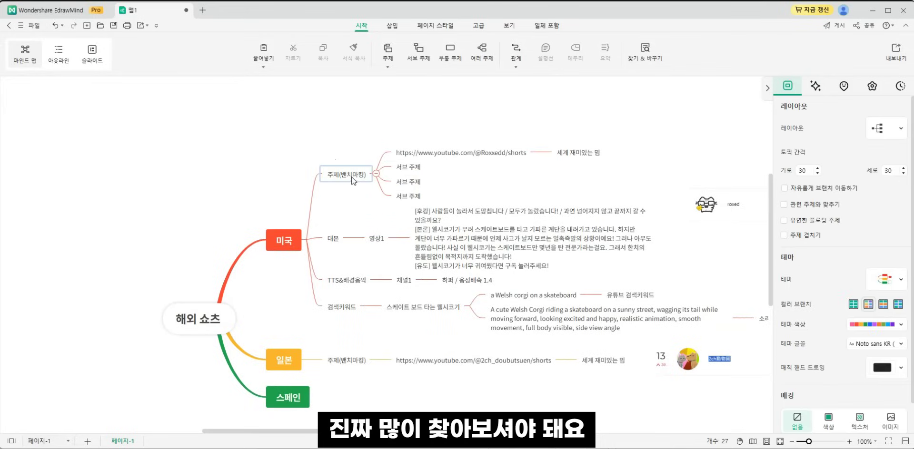
{"action": "left_click", "coordinate": [352, 181]}
{"action": "key", "text": "Tab"}
Step: Add another subtopic to the 미국 branch and write "미국채널노출 / VPN 켜야되나요?" in it
{"action": "left_click", "coordinate": [327, 140]}
{"action": "type", "text": "ㅁ"}
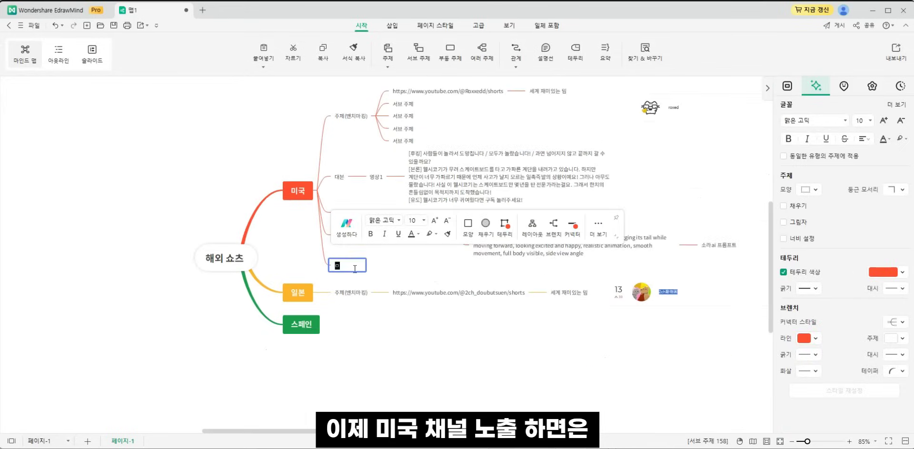
{"action": "type", "text": "국채널"}
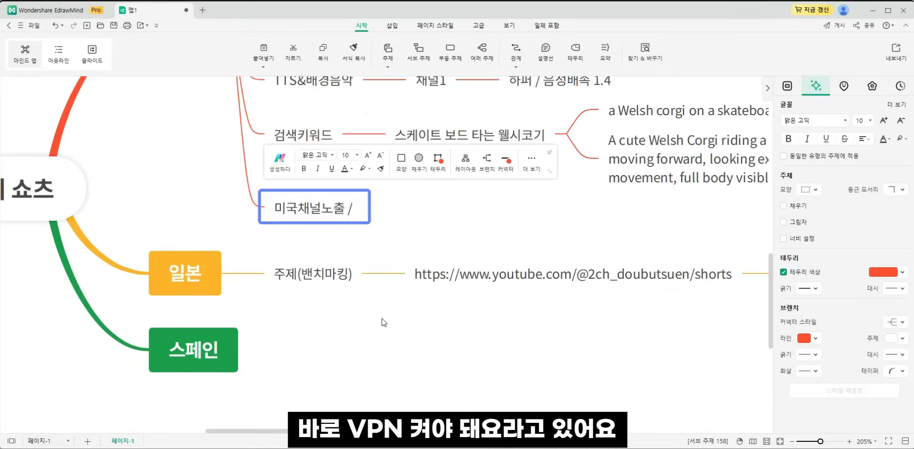
{"action": "type", "text": "vpn"}
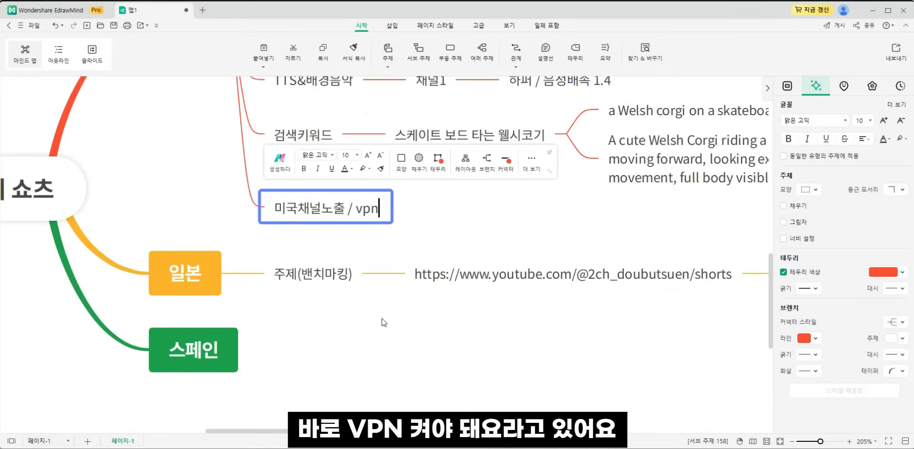
{"action": "key", "text": "BackSpace"}
{"action": "key", "text": "BackSpace"}
{"action": "key", "text": "BackSpace"}
{"action": "type", "text": "VPN"}
{"action": "type", "text": " 켜야되나요?>"}
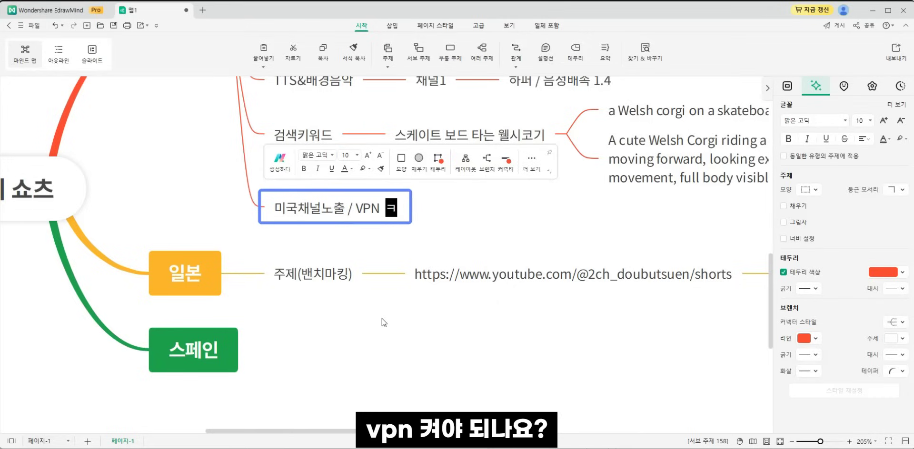
Step: Append the answer "-> 안켜도됩니다" to the VPN question in the 미국채널노출 subtopic
{"action": "key", "text": "BackSpace"}
{"action": "type", "text": "->"}
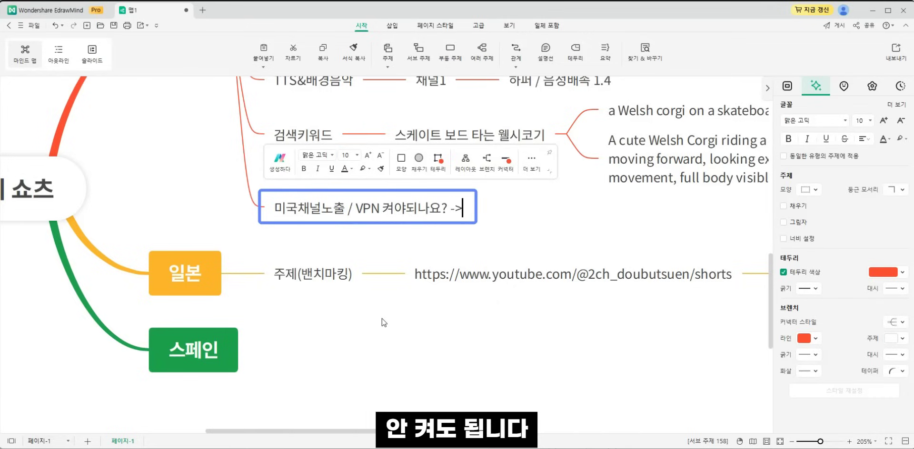
{"action": "type", "text": " 안켜ㄷㅗㄴ"}
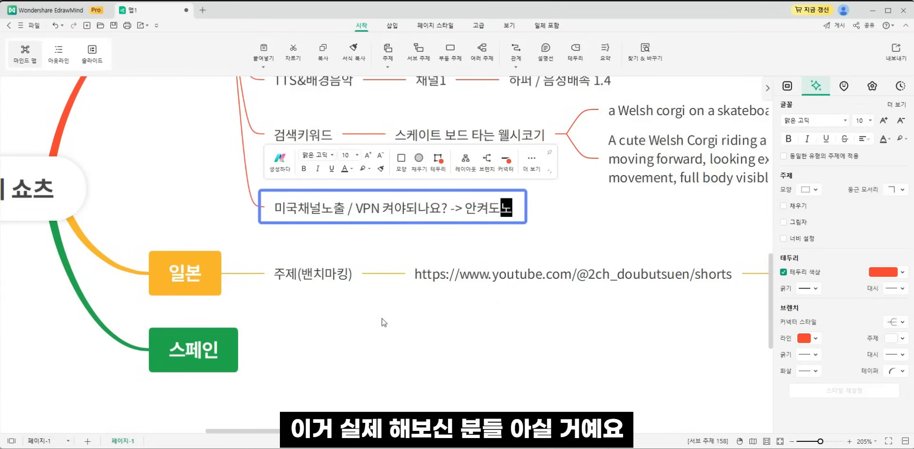
{"action": "type", "text": "ㅚㅂ니다"}
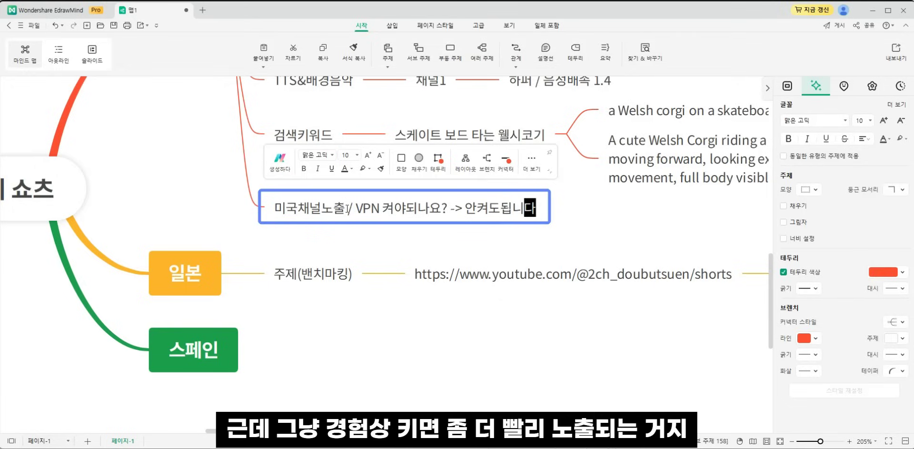
Step: Extend the 미국채널노출 subtopic with the question "/ 국가설정 그나라로 해야되나요"
{"action": "type", "text": " /"}
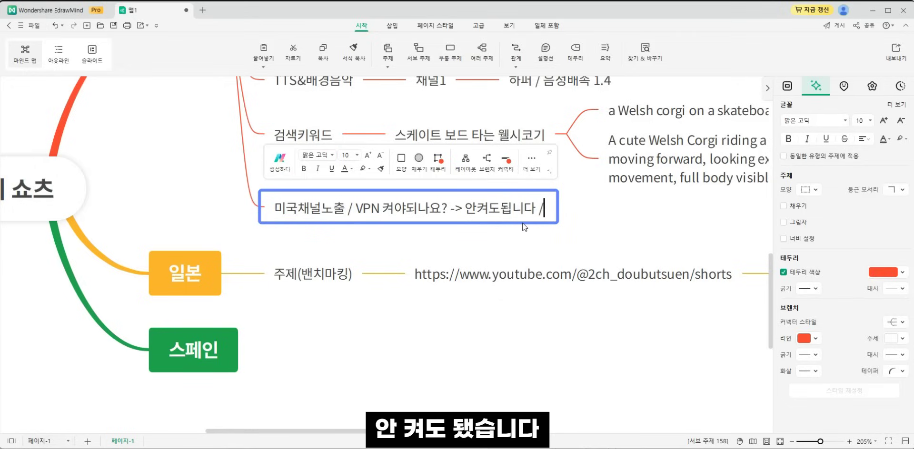
{"action": "type", "text": " 국가설저정 그나라"}
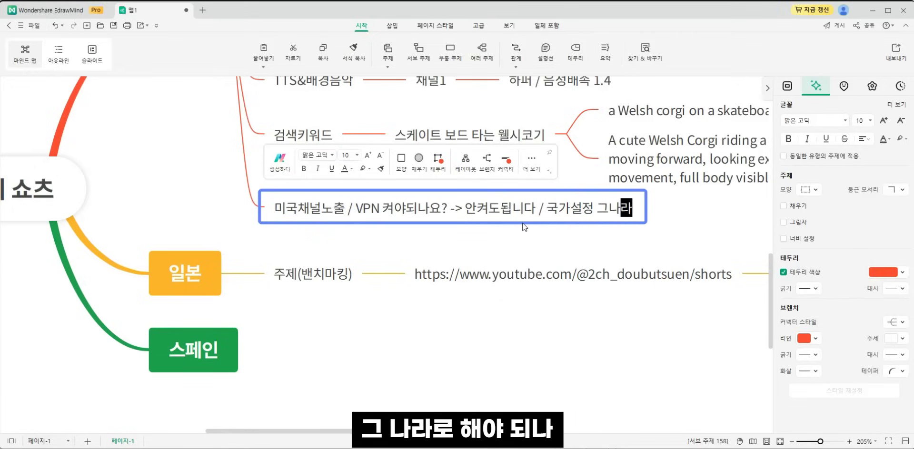
{"action": "type", "text": "로 해야도되나요"}
{"action": "scroll", "coordinate": [524, 227], "scroll_direction": "down", "scroll_amount": 2}
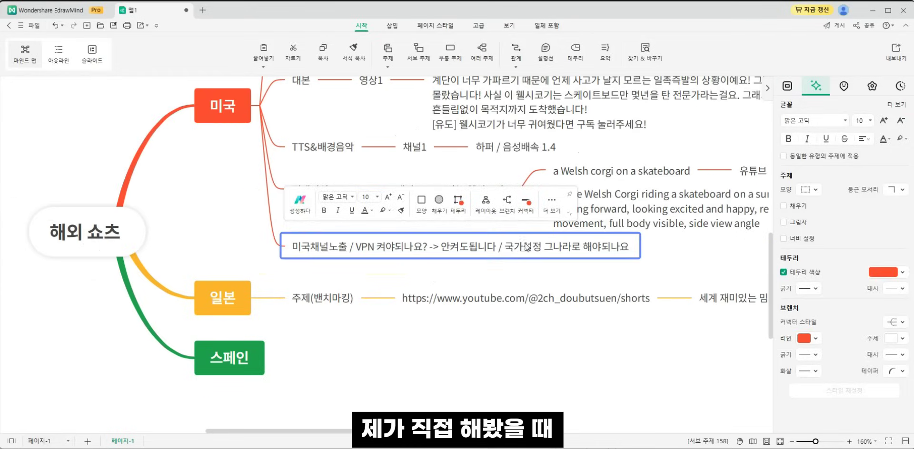
{"action": "left_click_drag", "start_coordinate": [505, 247], "coordinate": [680, 253]}
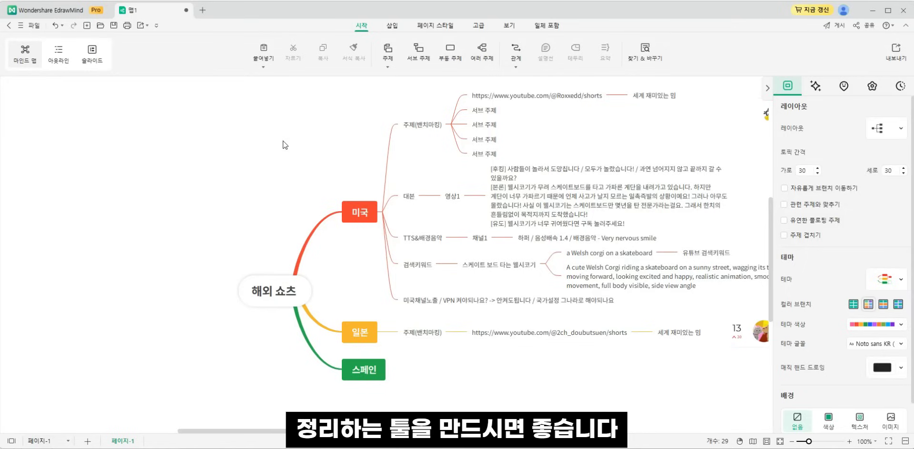
{"action": "left_click_drag", "start_coordinate": [364, 150], "coordinate": [248, 172]}
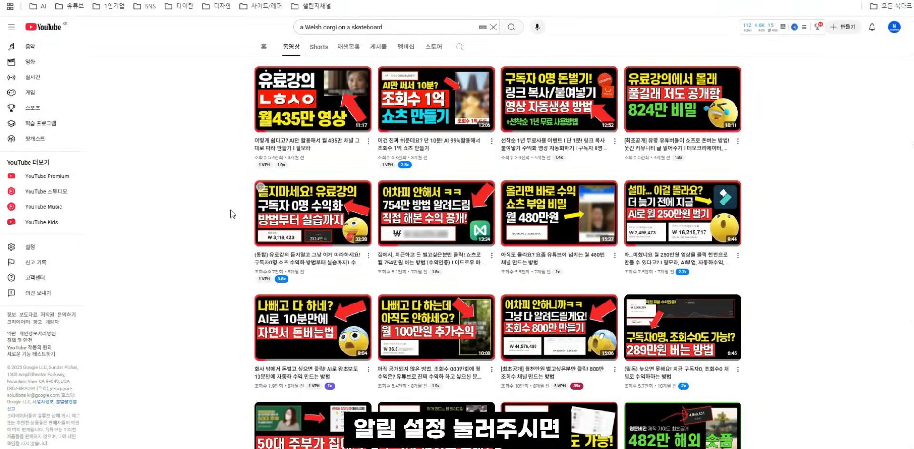
{"action": "scroll", "coordinate": [234, 216], "scroll_direction": "up", "scroll_amount": 3}
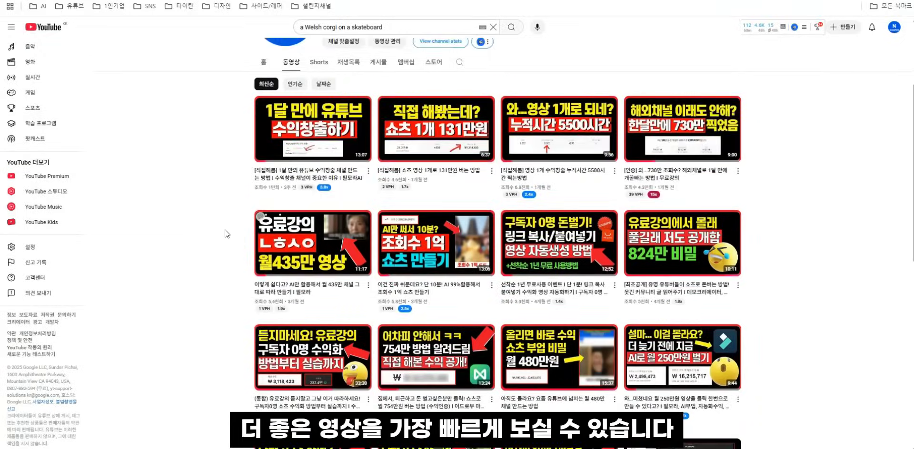